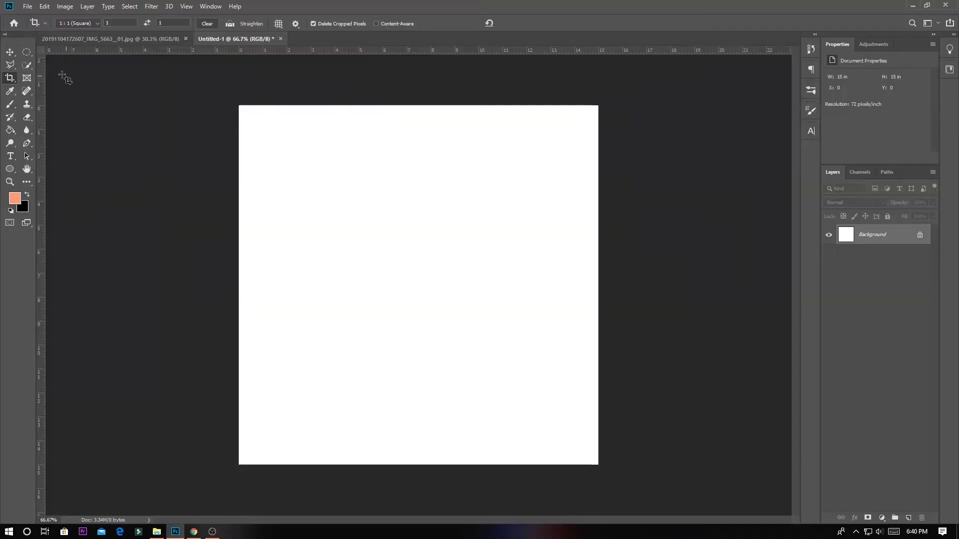
Bring up the blank 15 × 15 in Untitled-1 document, with the portrait JPG open in another tab
click(10, 52)
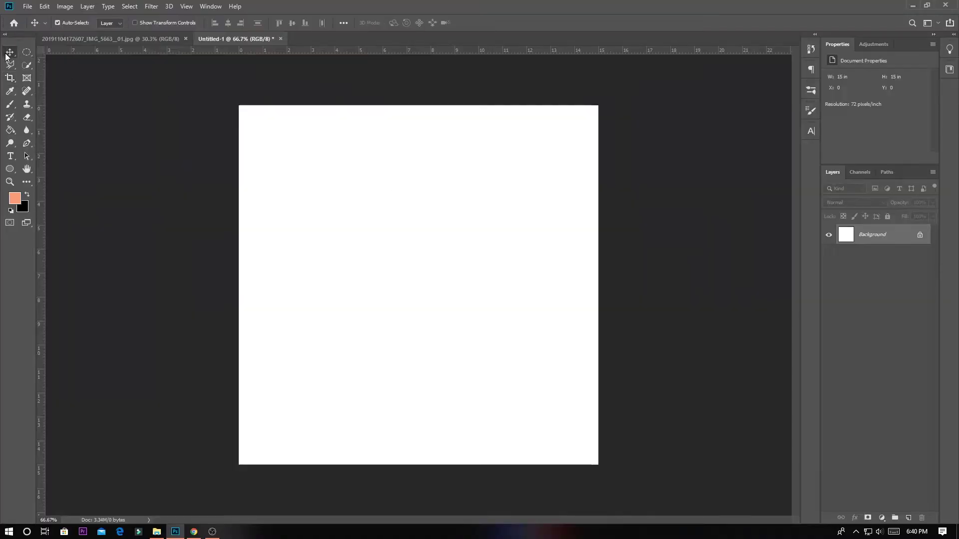
Zoom in on the leopard-shirt photo and Quick Select the man's shirt, arms and trousers
click(95, 40)
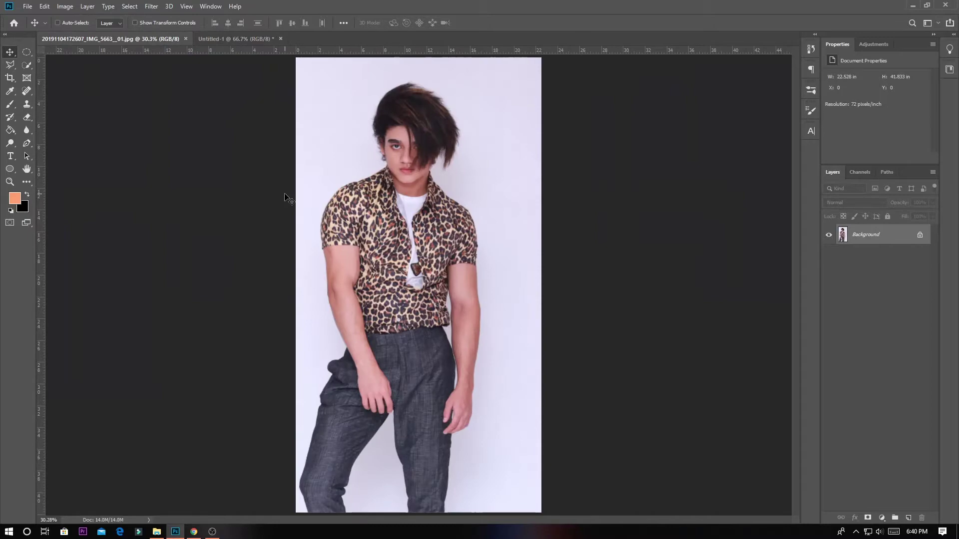
key(ctrl+plus)
key(ctrl+plus)
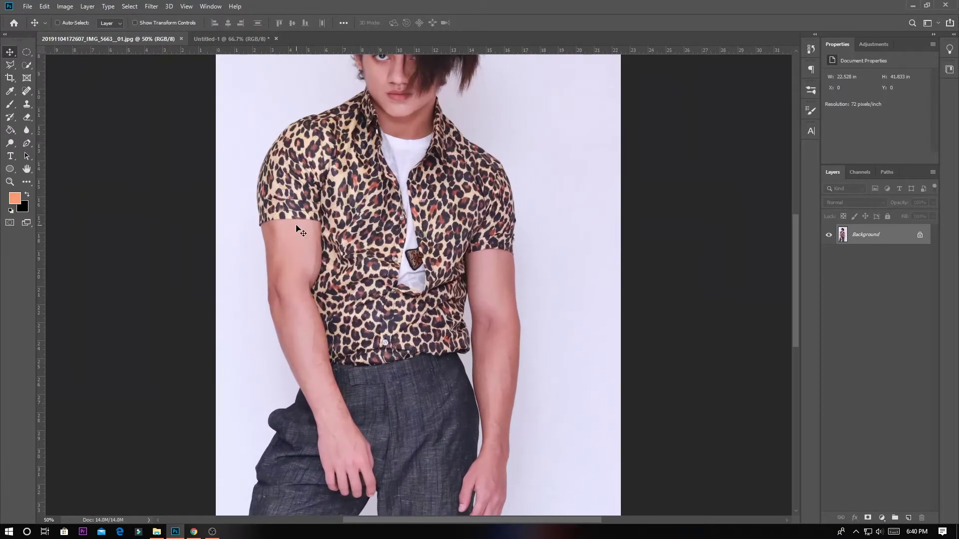
key(ctrl+plus)
key(w)
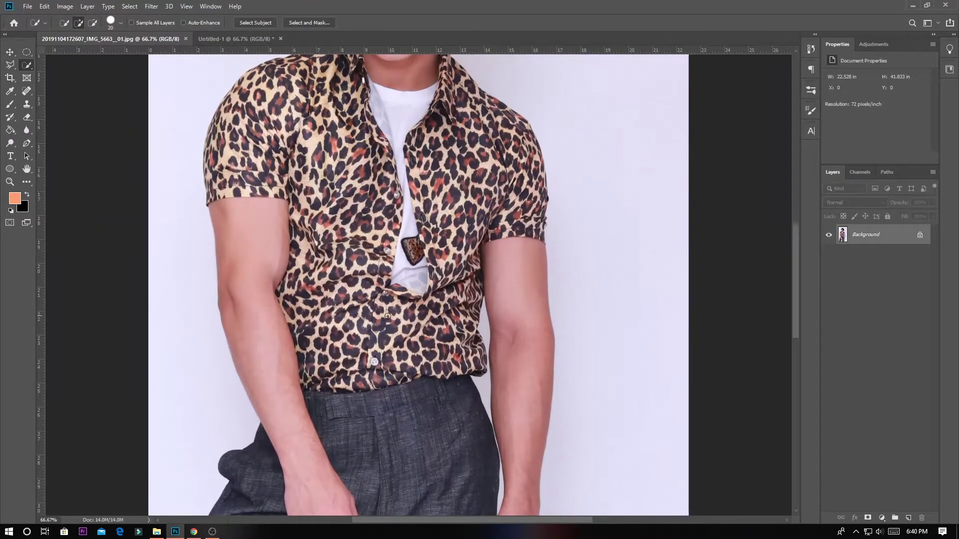
mouse_move(471, 308)
mouse_down()
mouse_move(270, 153)
mouse_move(387, 243)
mouse_up()
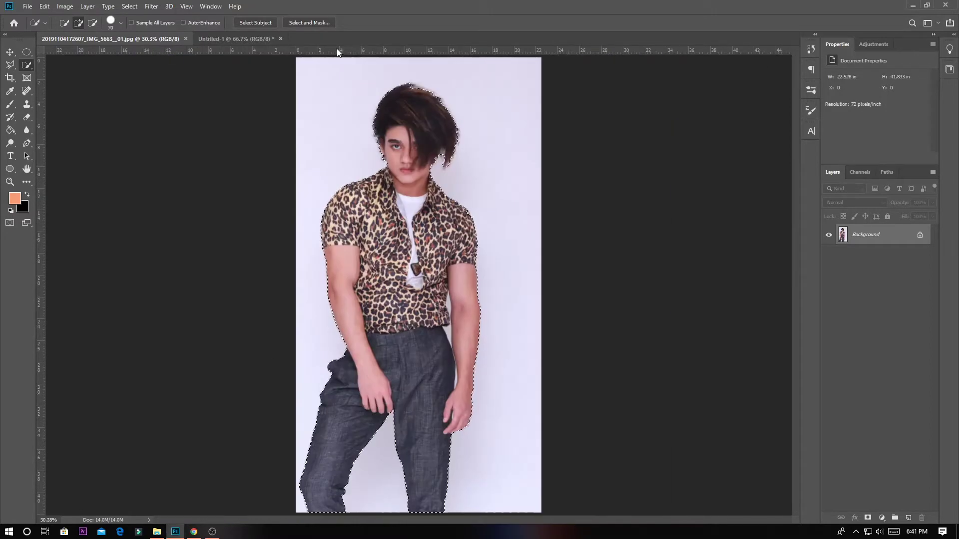
In Select and Mask, raise Smooth and Contrast, shift the edge inward, and output to a new layer
click(309, 23)
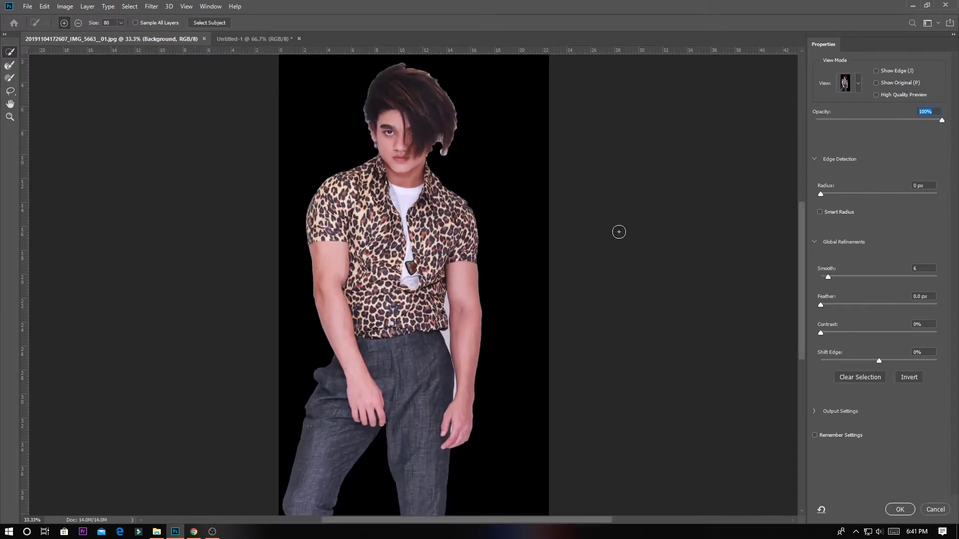
drag(830, 277, 833, 277)
drag(820, 333, 841, 332)
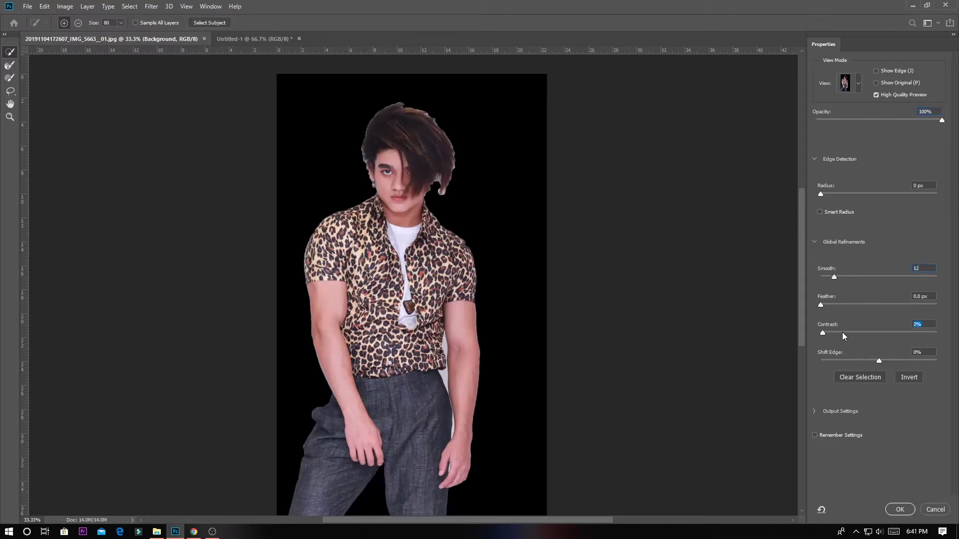
drag(879, 361, 829, 361)
click(899, 509)
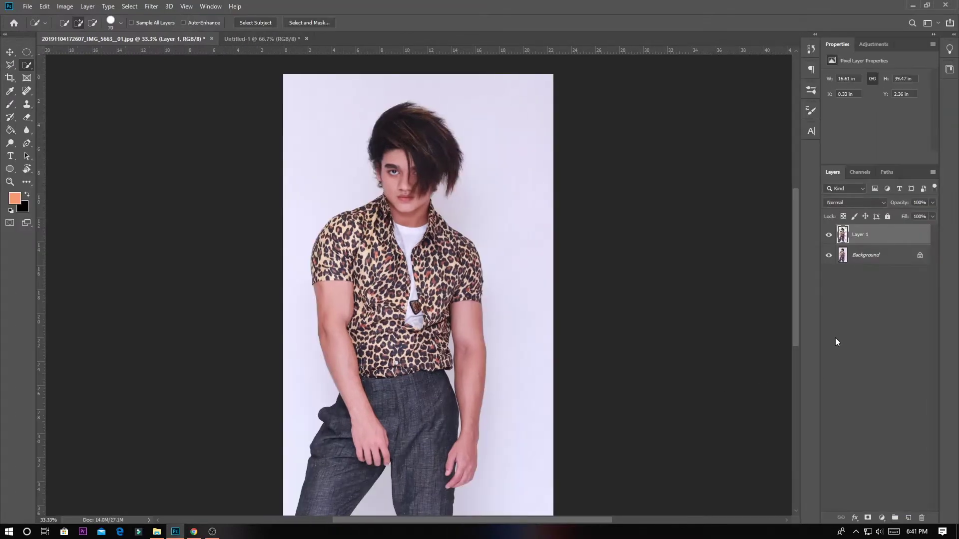
Drag the cut-out into Untitled-1, convert it to a smart object and shrink it to fit the canvas
click(263, 40)
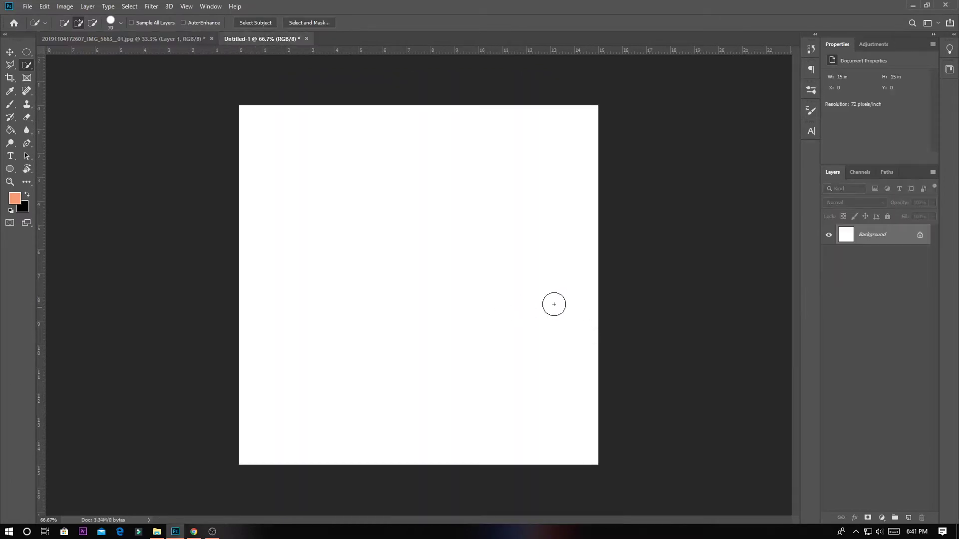
drag(419, 283, 460, 295)
right_click(887, 242)
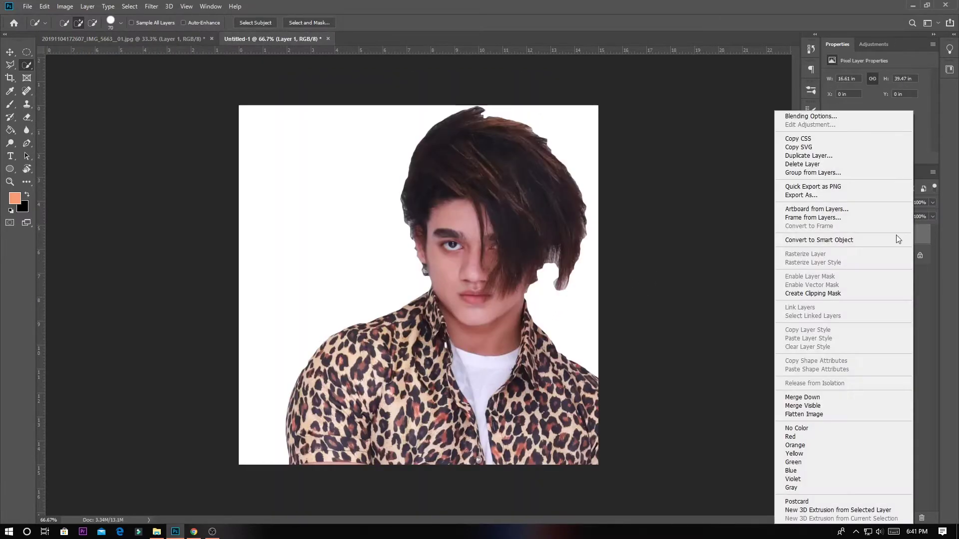
key(Escape)
key(ctrl+t)
key(ctrl+0)
mouse_move(481, 509)
mouse_down()
mouse_move(428, 342)
mouse_move(439, 299)
mouse_up()
key(Return)
Nudge the man slightly higher, then rescale him a little smaller and shift him right to centre
key(w)
key(ctrl+0)
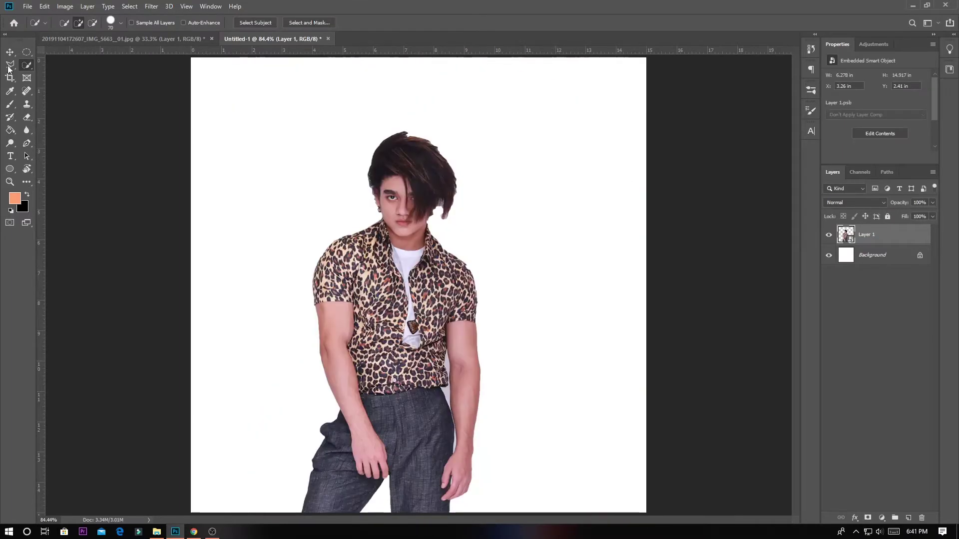
key(v)
drag(449, 202, 450, 193)
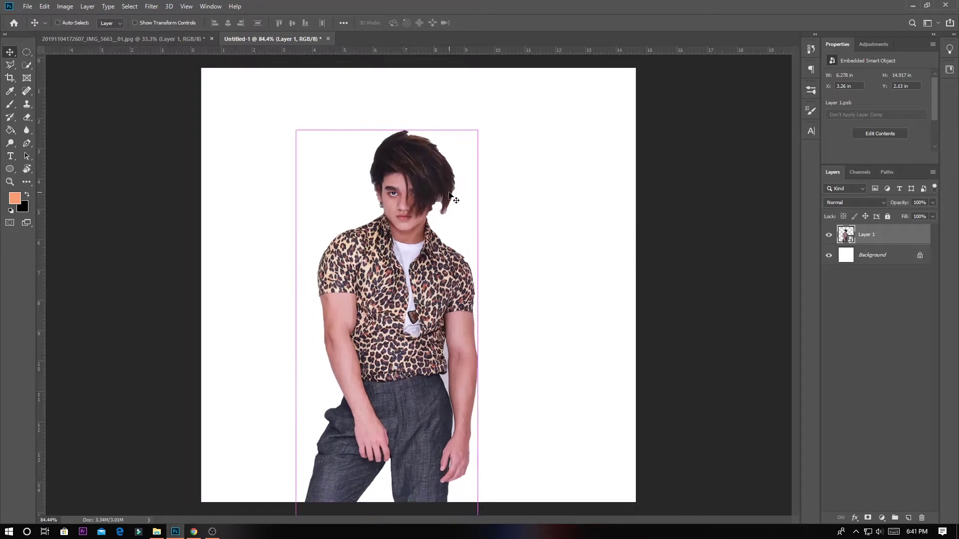
key(ctrl+minus)
key(ctrl+t)
mouse_move(466, 160)
mouse_down()
mouse_move(508, 135)
mouse_move(475, 141)
mouse_up()
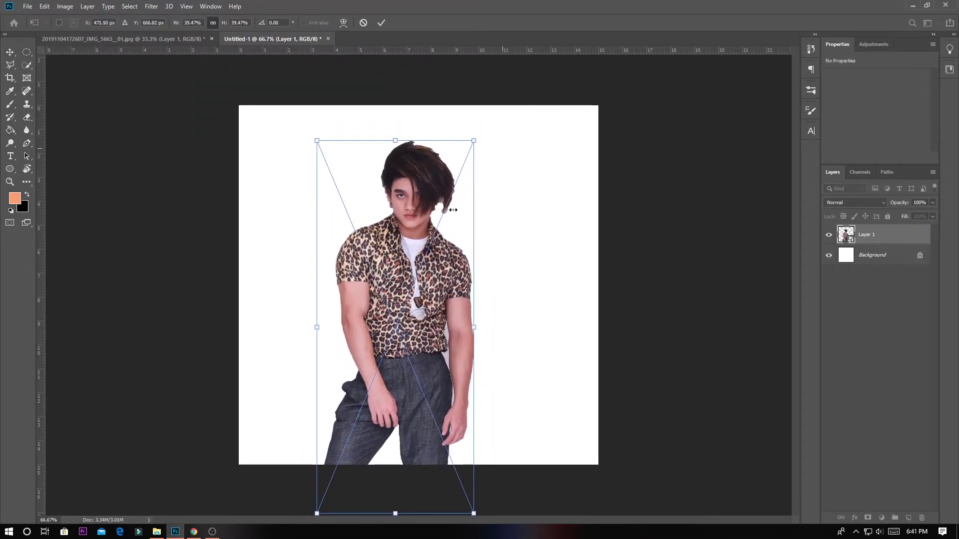
drag(429, 245, 439, 260)
key(Return)
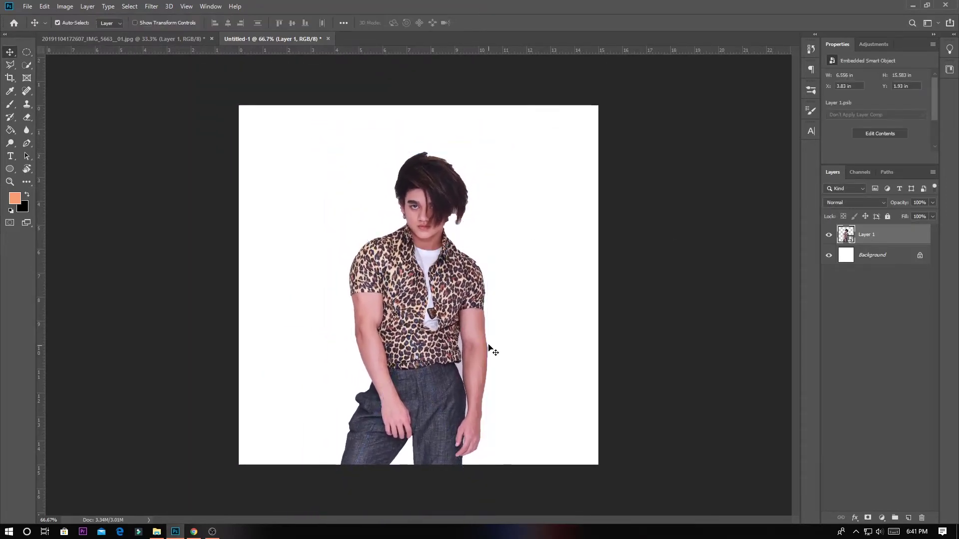
key(ctrl+plus)
key(ctrl+plus)
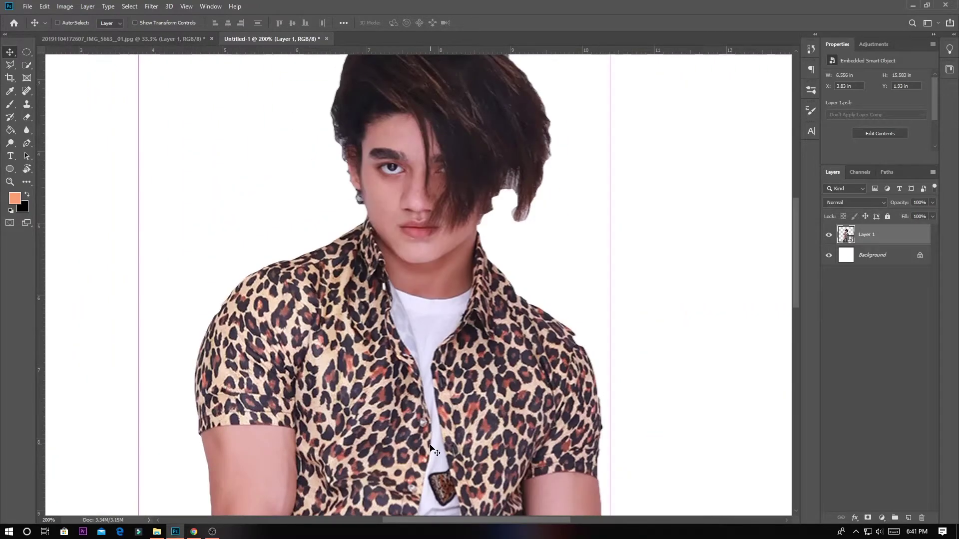
Rasterize the man's smart object for erasing and bring the shirt and arms into view
key(e)
click(269, 382)
key(Return)
drag(270, 382, 349, 260)
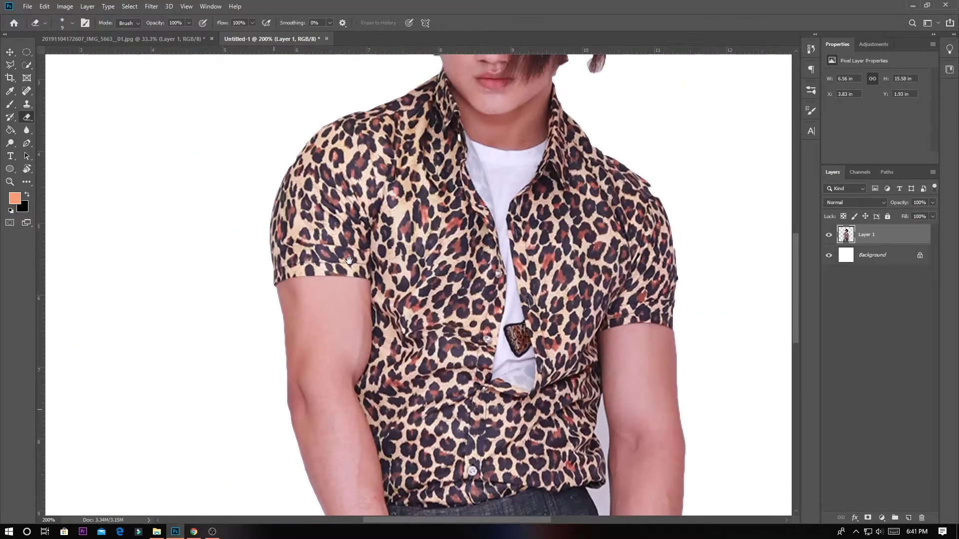
key(p)
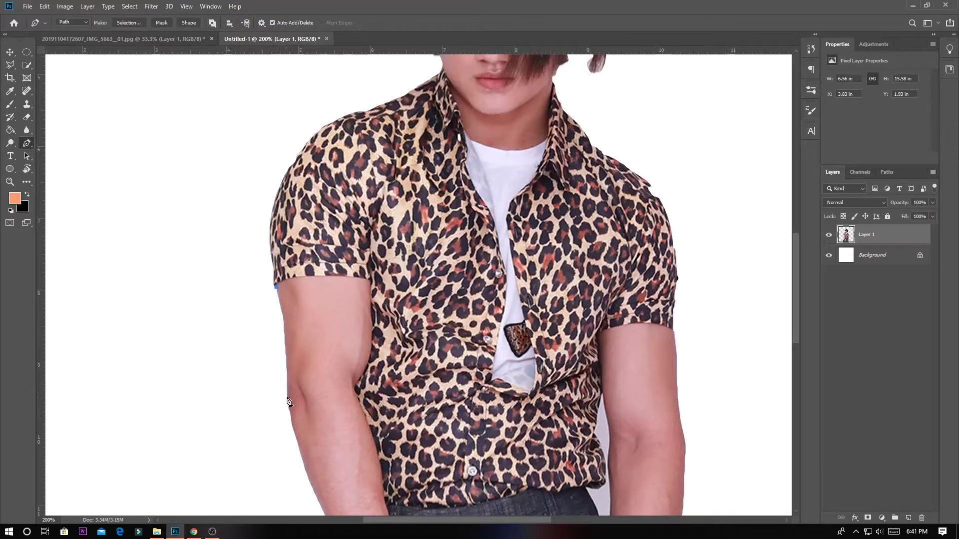
drag(283, 466, 239, 327)
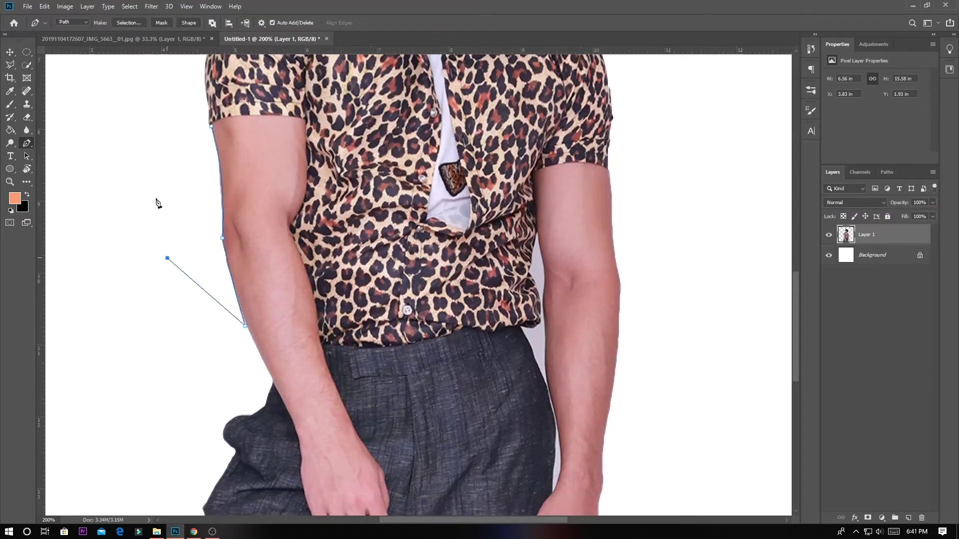
key(e)
scroll(199, 139, up, 3)
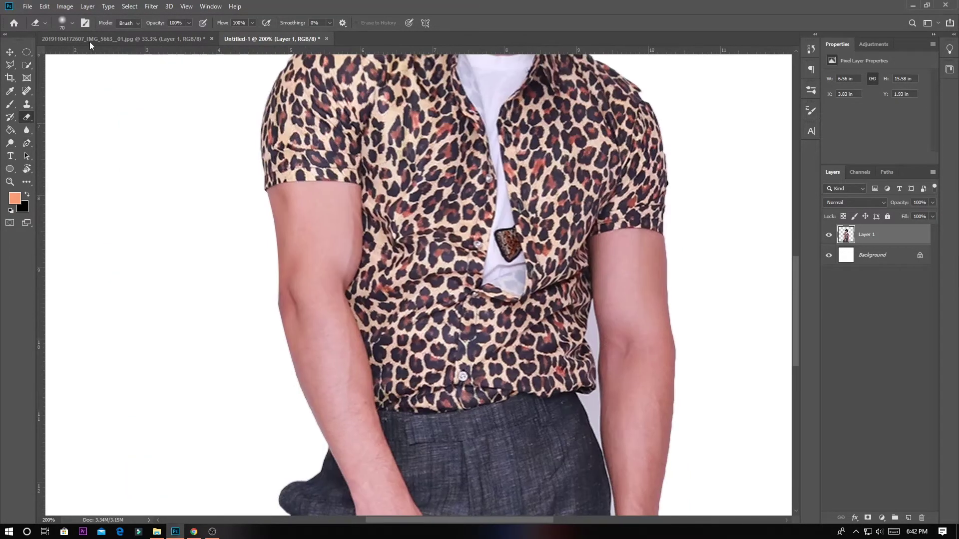
key(F5)
key(F5)
drag(496, 373, 409, 373)
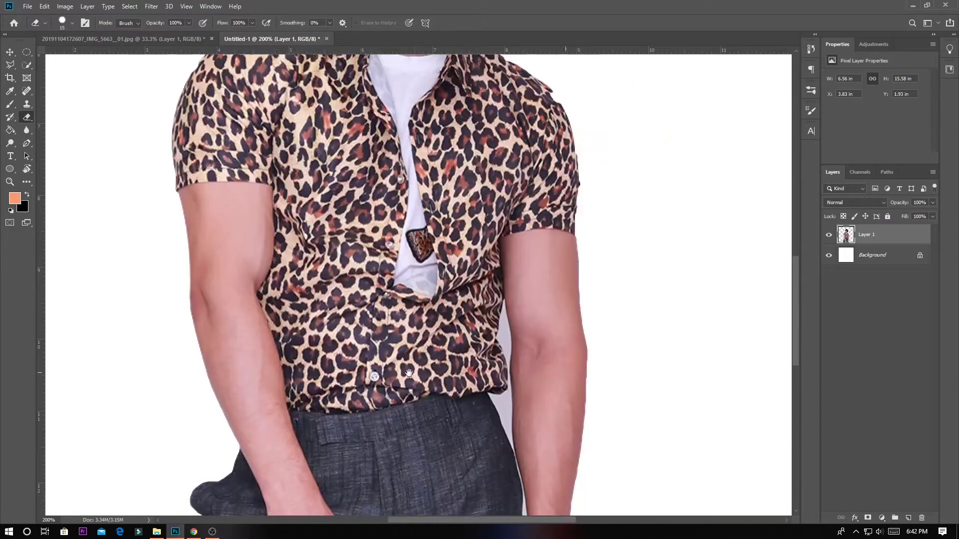
scroll(445, 417, up, 2)
Trace a path beside the arm, turn it into a selection and erase the backdrop gap
key(p)
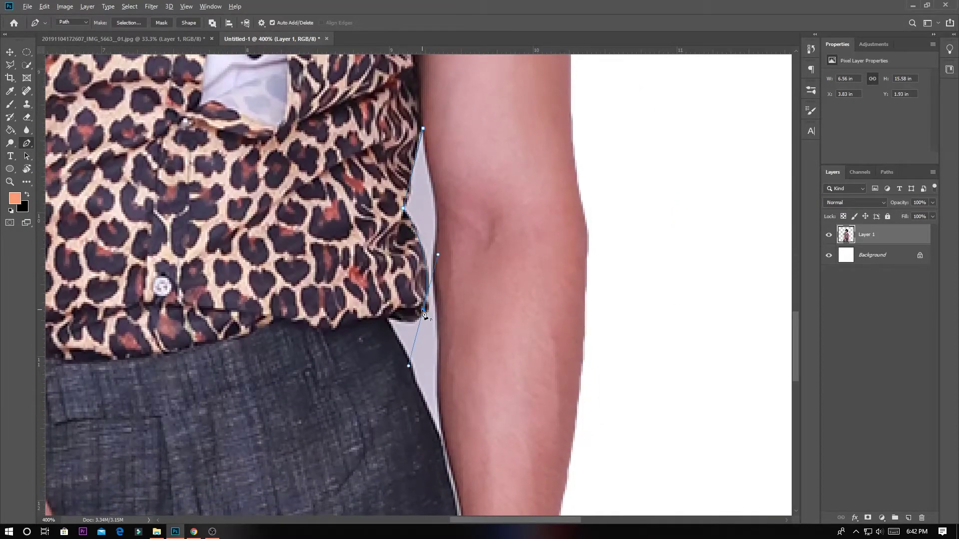
scroll(389, 321, down, 3)
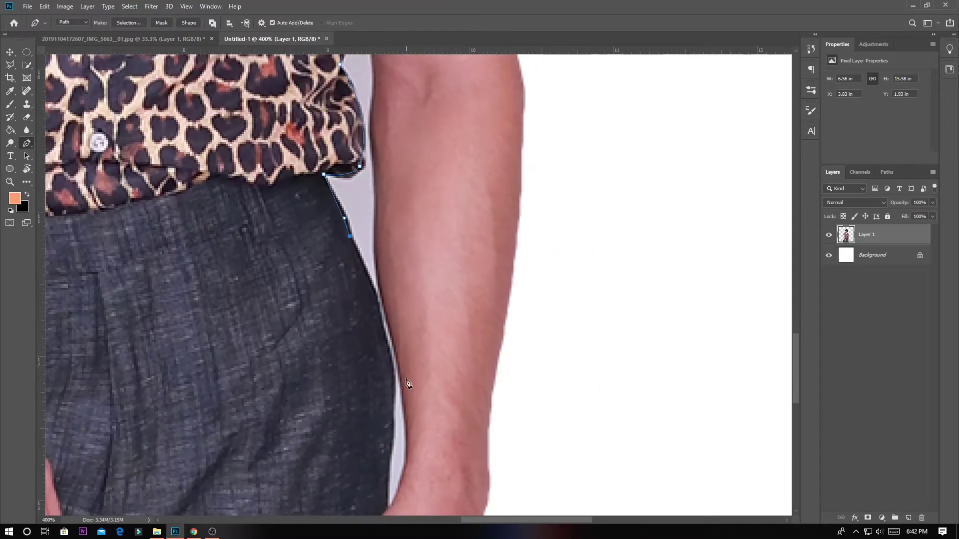
scroll(385, 325, down, 4)
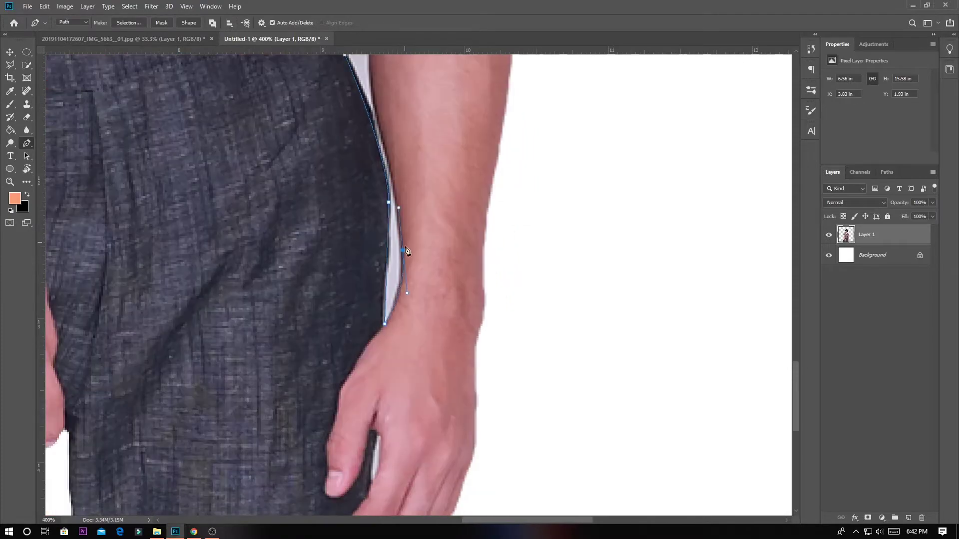
scroll(406, 251, up, 3)
scroll(425, 256, up, 3)
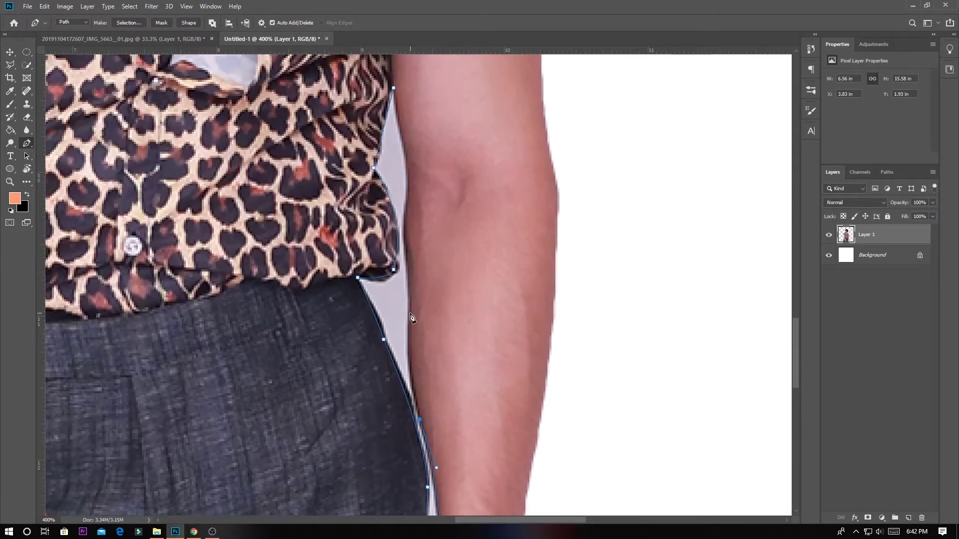
scroll(411, 308, up, 2)
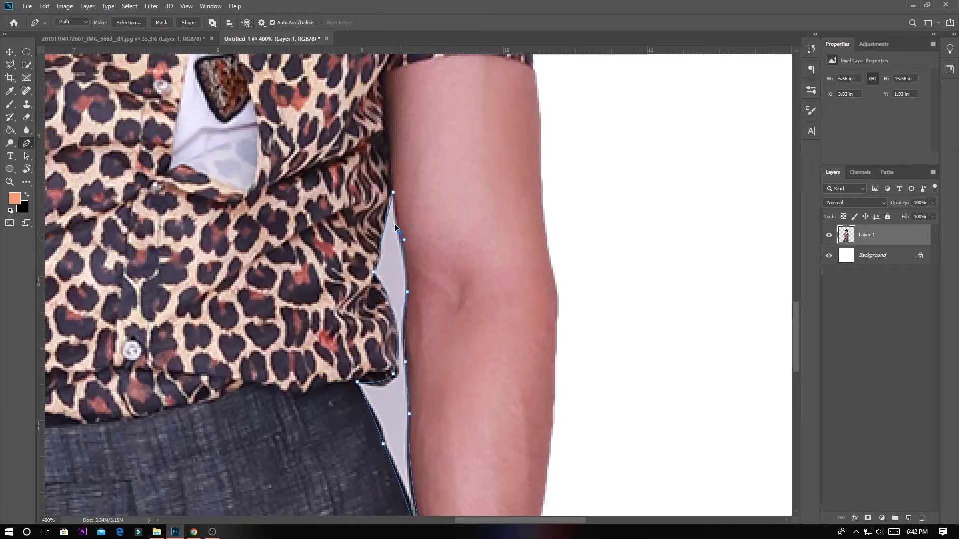
key(ctrl+Return)
key(e)
drag(397, 210, 394, 409)
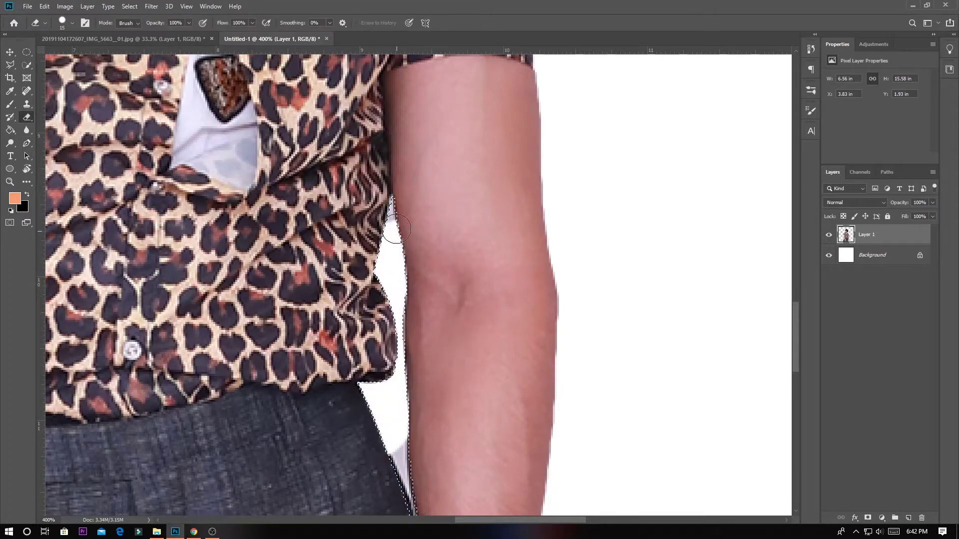
Switch to a soft 30 px eraser brush and erase the leftover hair tip
scroll(361, 242, down, 3)
scroll(361, 241, down, 3)
scroll(482, 488, up, 7)
scroll(455, 398, up, 6)
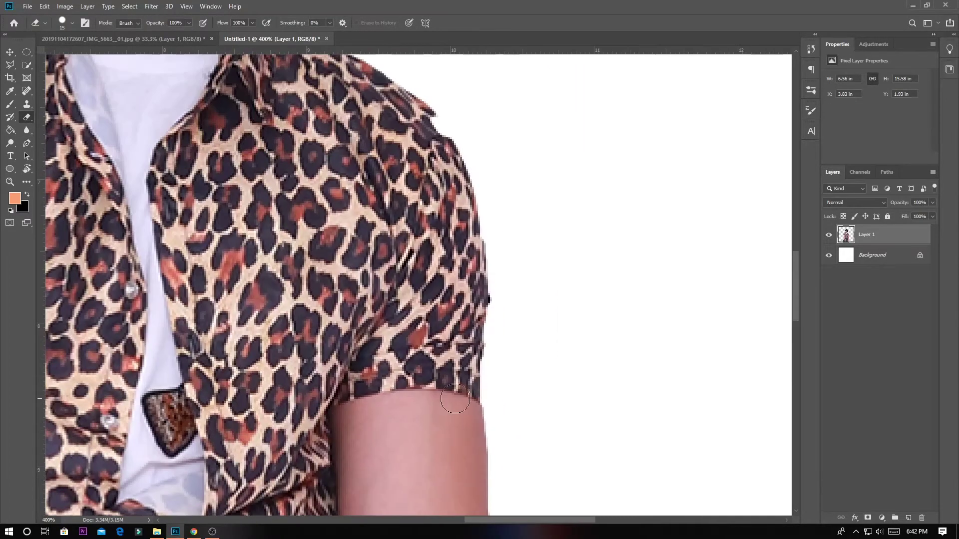
scroll(509, 349, up, 3)
scroll(435, 250, up, 5)
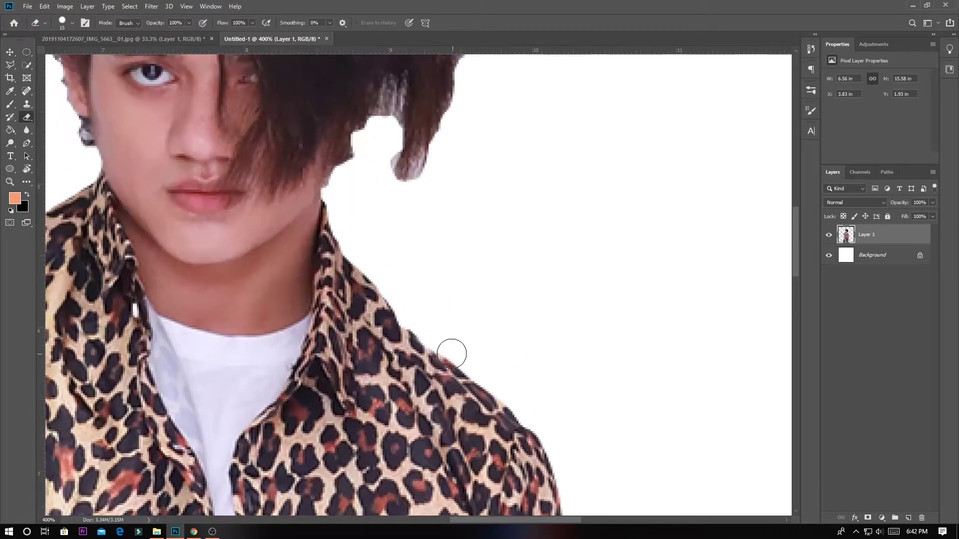
scroll(425, 352, up, 3)
click(72, 22)
double_click(21, 97)
mouse_move(434, 325)
mouse_down()
mouse_move(460, 310)
mouse_move(471, 277)
mouse_move(476, 409)
mouse_move(502, 317)
mouse_up()
Erase leftover edges along the hair fringe, the left hair and the earring
scroll(508, 278, up, 3)
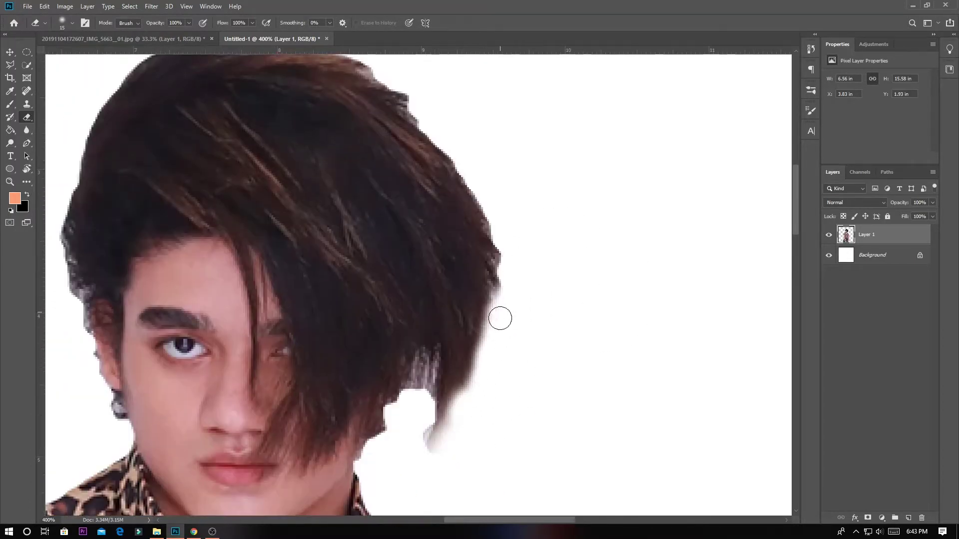
scroll(502, 317, up, 2)
scroll(524, 272, up, 3)
scroll(525, 272, left, 4)
key(bracketleft)
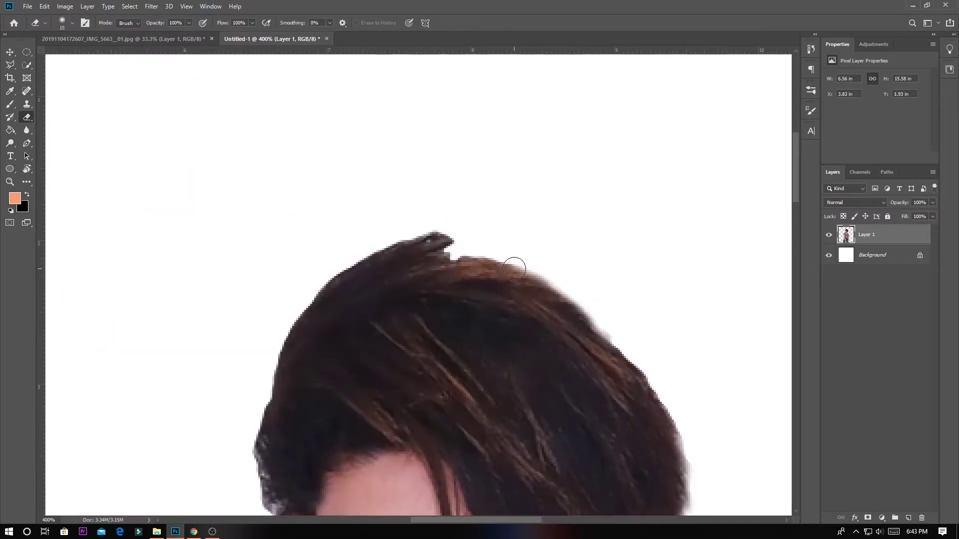
drag(488, 241, 388, 242)
scroll(430, 135, down, 3)
scroll(277, 188, down, 3)
scroll(276, 188, left, 2)
key(bracketright)
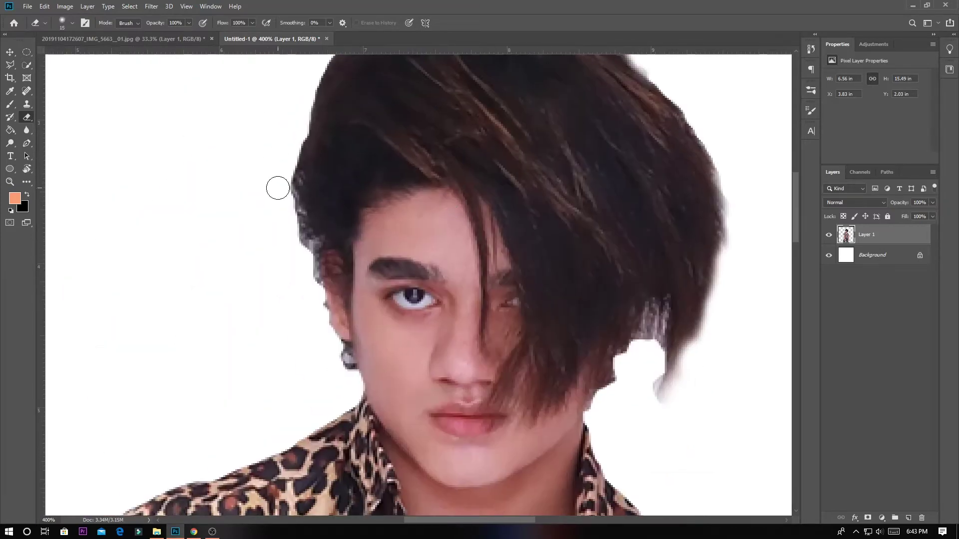
drag(276, 188, 285, 170)
drag(303, 275, 346, 364)
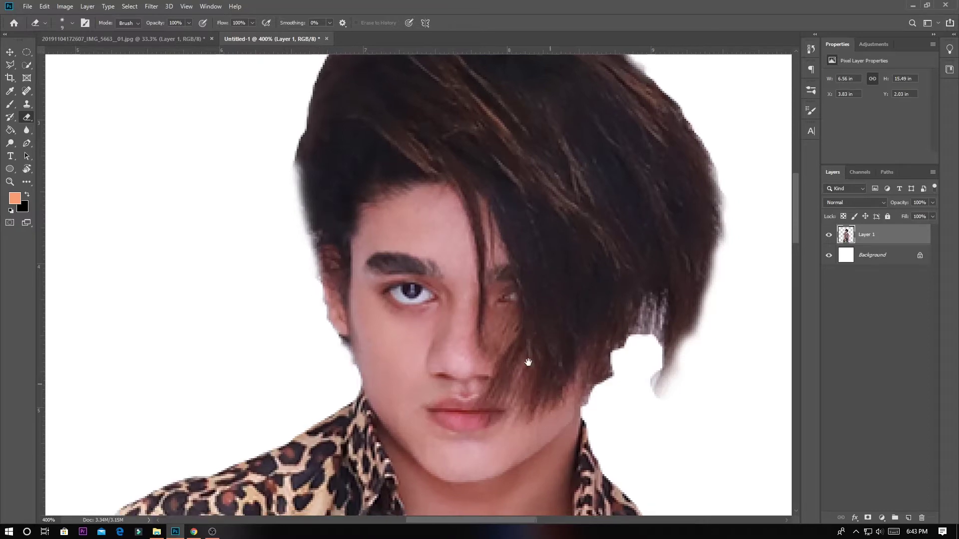
Erase the hair remnants near the right cheek with a smaller eraser, then view the whole figure
scroll(526, 364, down, 2)
scroll(527, 364, right, 2)
key(bracketleft)
key(bracketleft)
key(bracketleft)
mouse_move(575, 349)
mouse_down()
mouse_move(624, 340)
mouse_move(634, 377)
mouse_up()
key(ctrl+1)
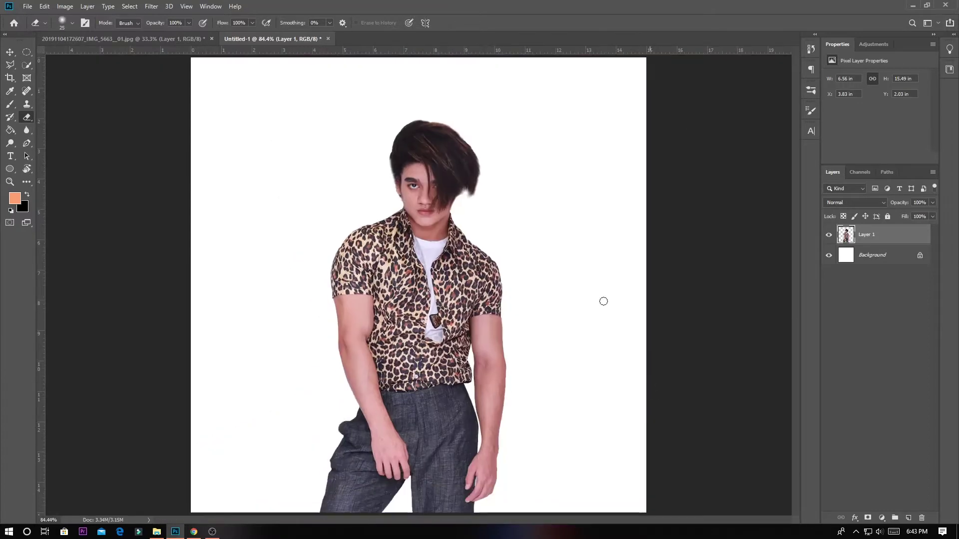
In Liquify, zoom to the hair and push its left edge outward with Forward Warp
click(152, 6)
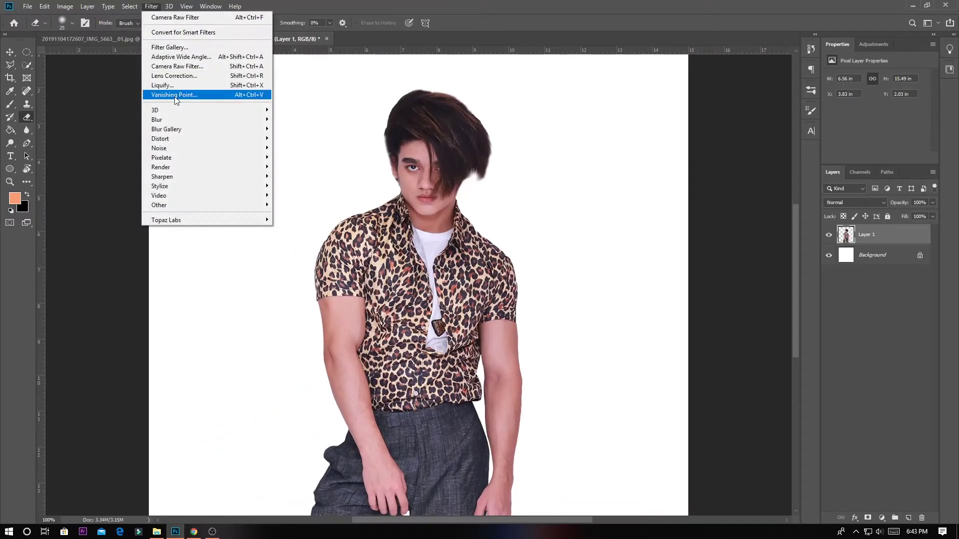
click(170, 83)
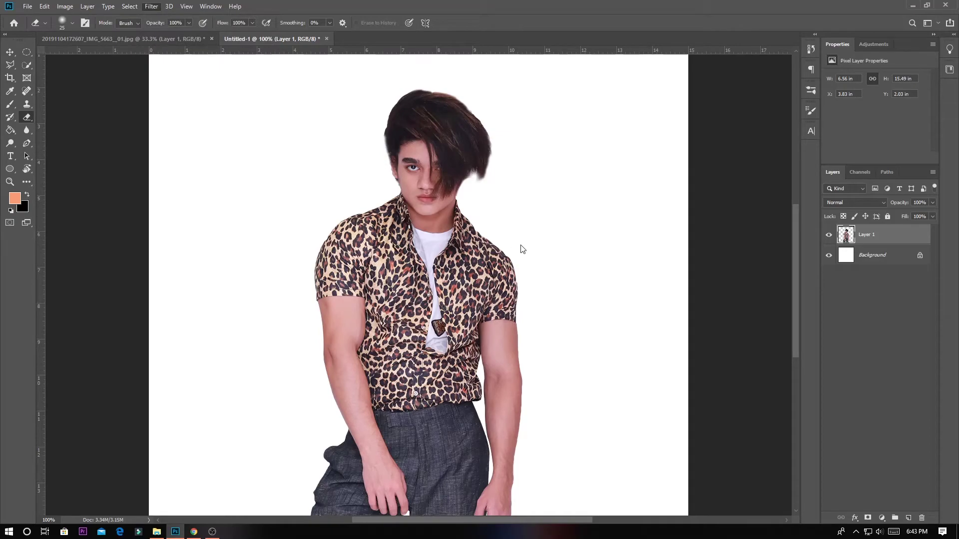
key(ctrl+plus)
key(ctrl+plus)
key(ctrl+plus)
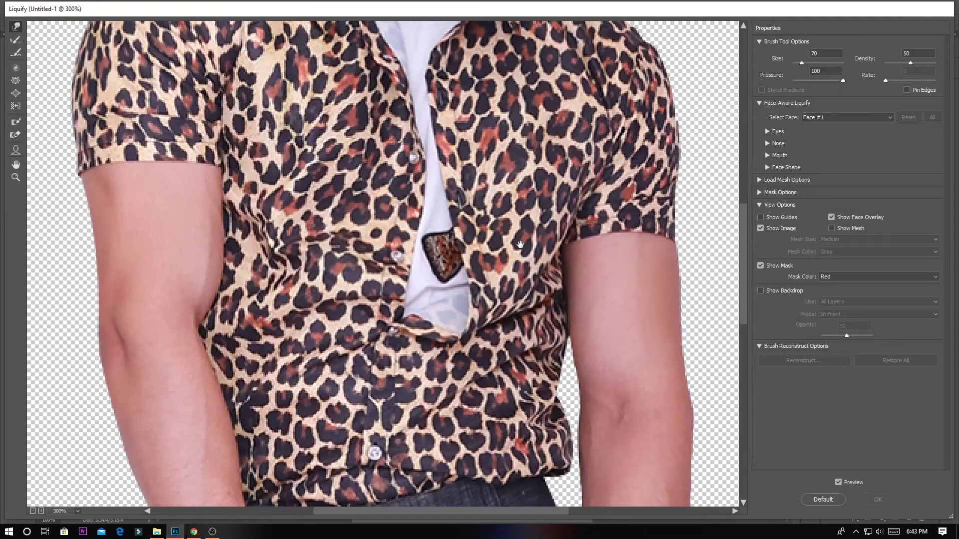
drag(457, 315, 398, 462)
drag(377, 277, 376, 388)
key(bracketleft)
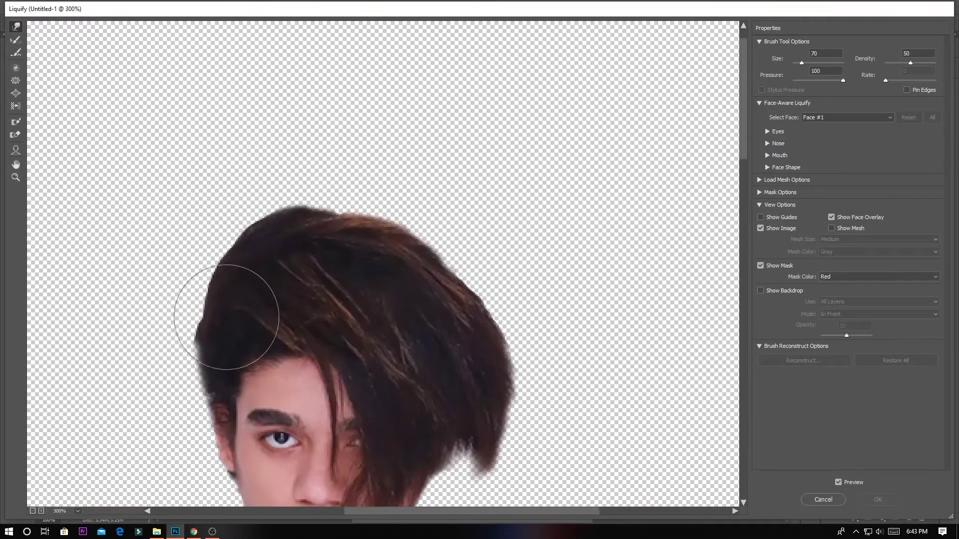
drag(200, 321, 230, 253)
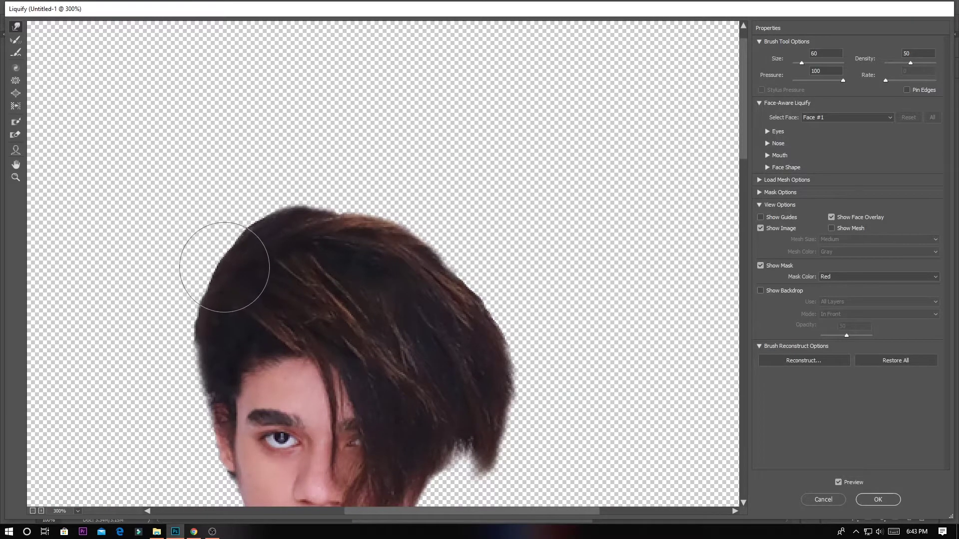
Reshape the hair top, push out the right edge, round the top-right curve, and apply Liquify
key(bracketright)
key(bracketright)
key(bracketleft)
key(bracketleft)
drag(340, 247, 336, 208)
mouse_move(434, 278)
mouse_down()
mouse_move(450, 267)
mouse_move(488, 300)
mouse_up()
key(bracketright)
key(bracketright)
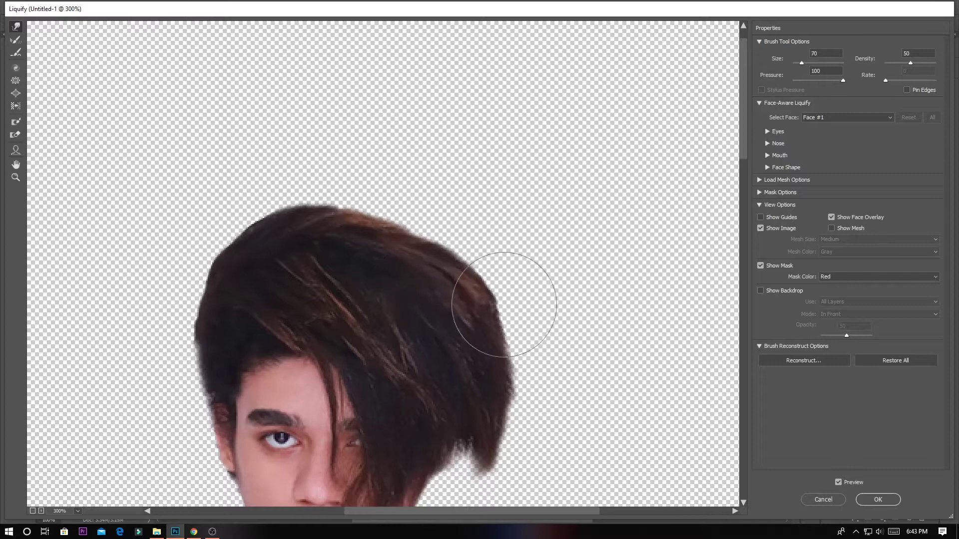
scroll(501, 269, down, 3)
scroll(501, 268, right, 1)
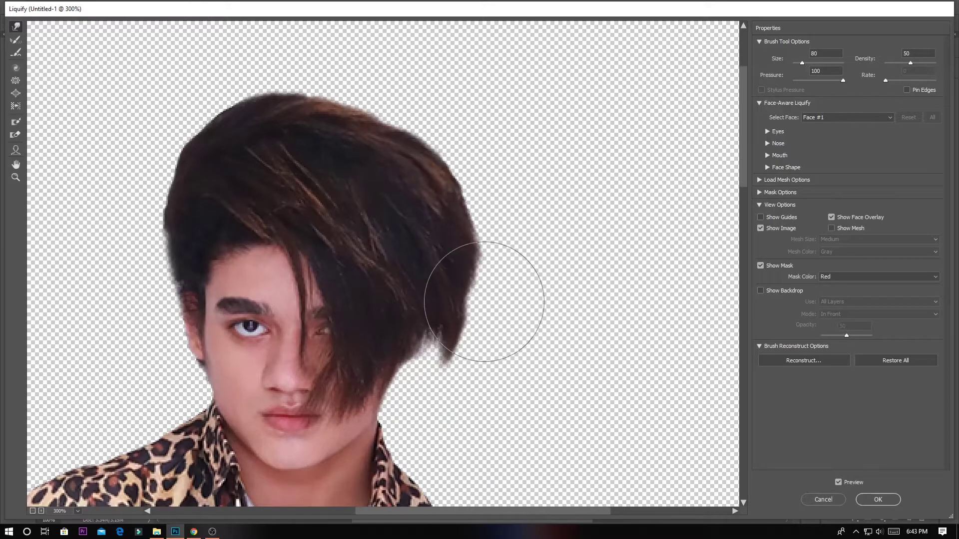
drag(489, 340, 450, 368)
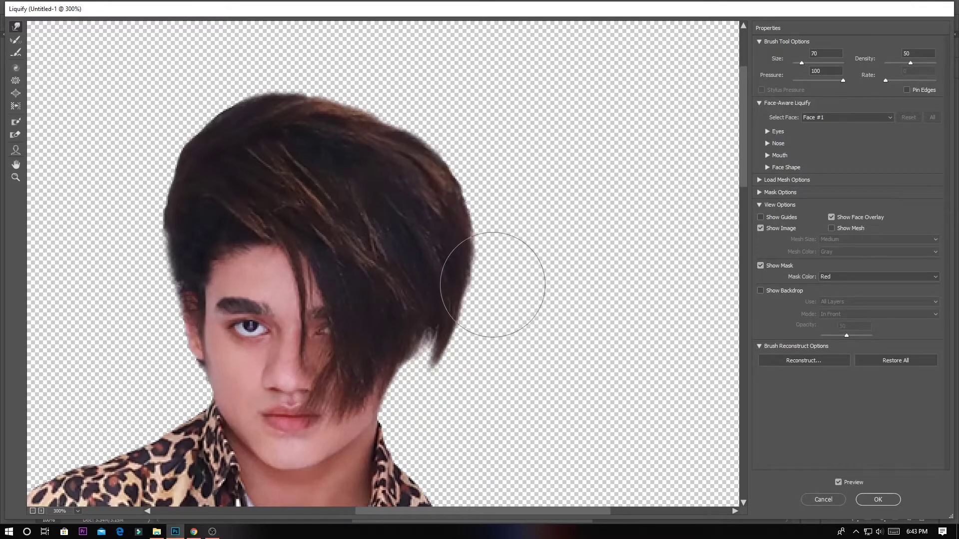
key(bracketright)
drag(372, 114, 377, 107)
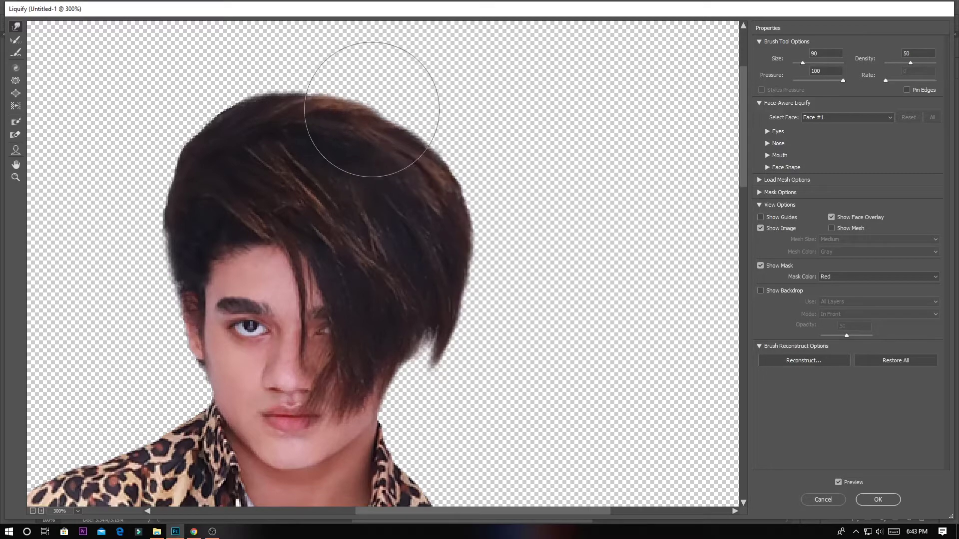
click(879, 499)
Add a Gradient fill layer above Background starting from the Violet, Orange preset
key(ctrl+minus)
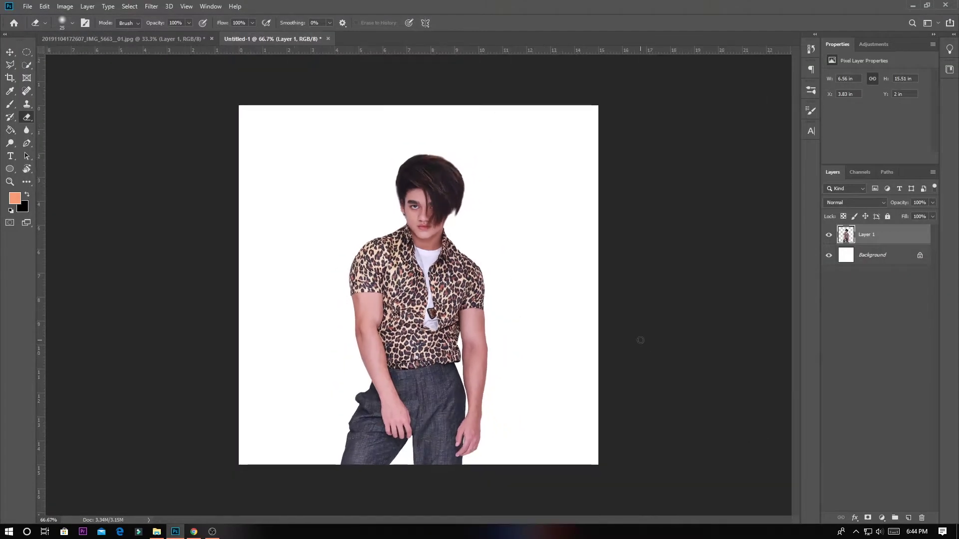
click(863, 262)
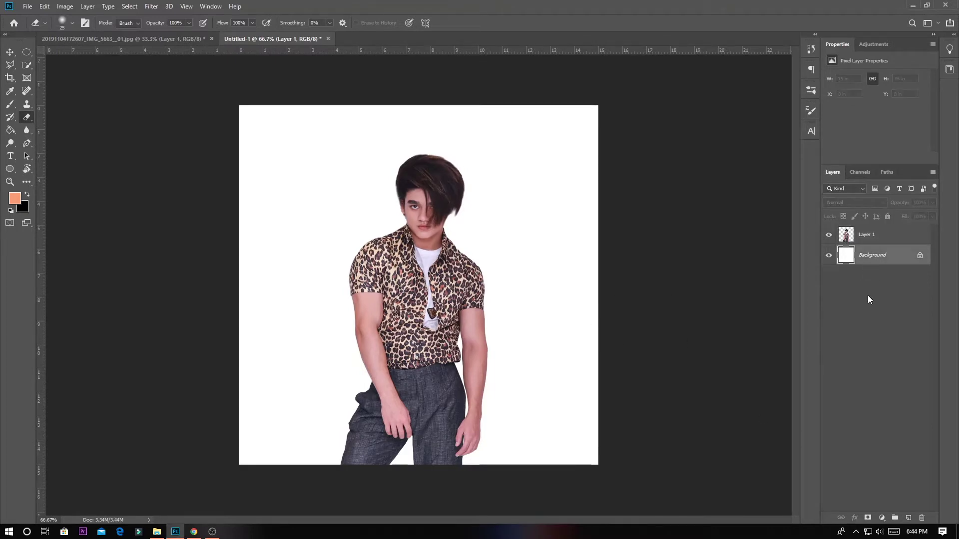
click(881, 518)
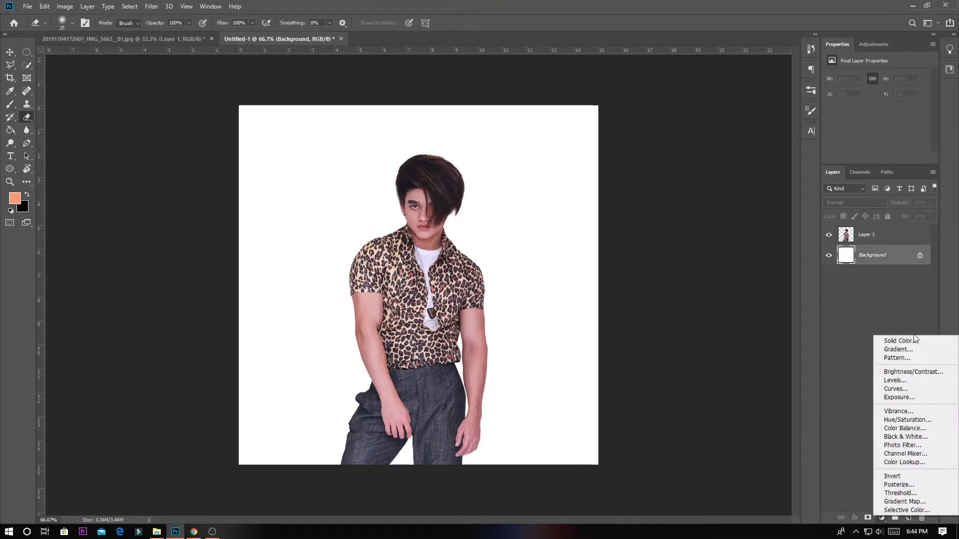
click(905, 352)
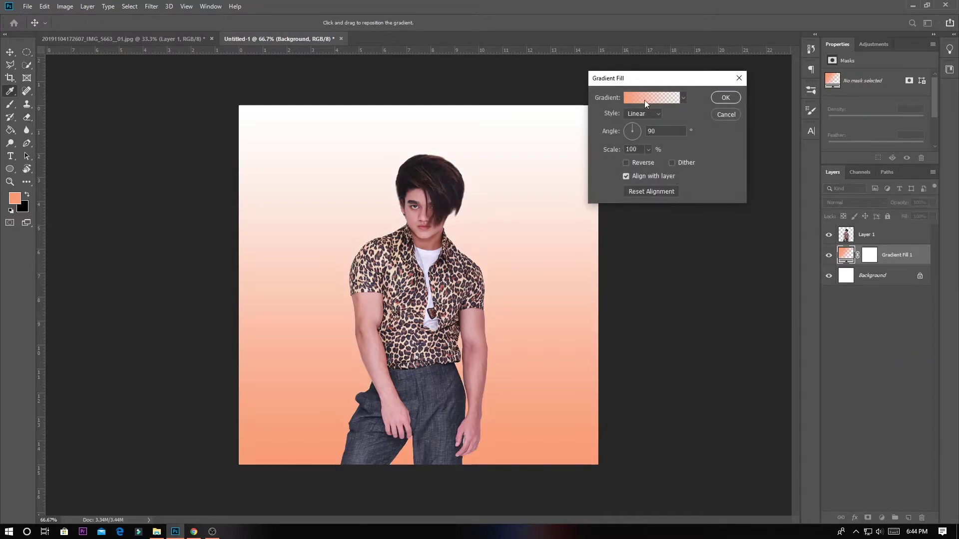
click(644, 100)
click(735, 229)
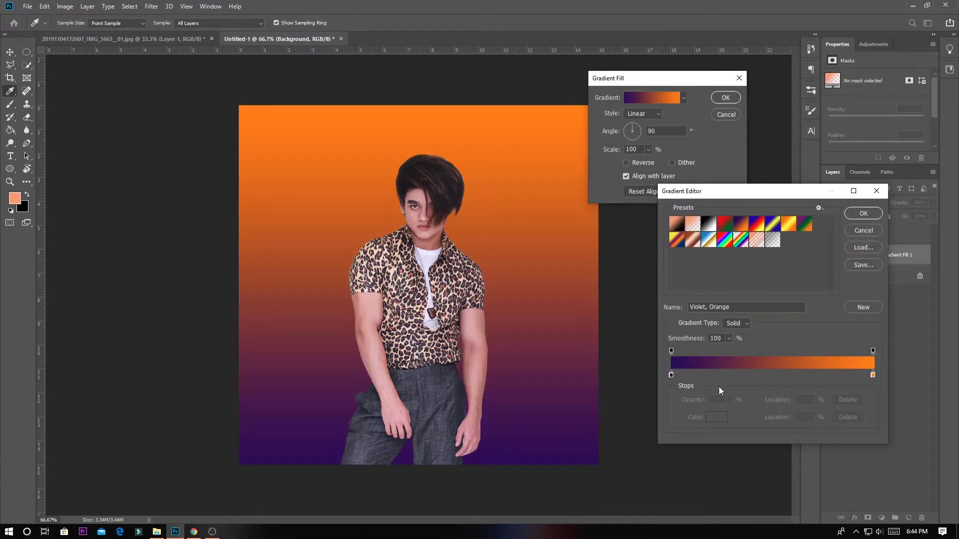
Change the gradient's orange stop to a deep magenta-leaning purple
click(872, 375)
click(717, 417)
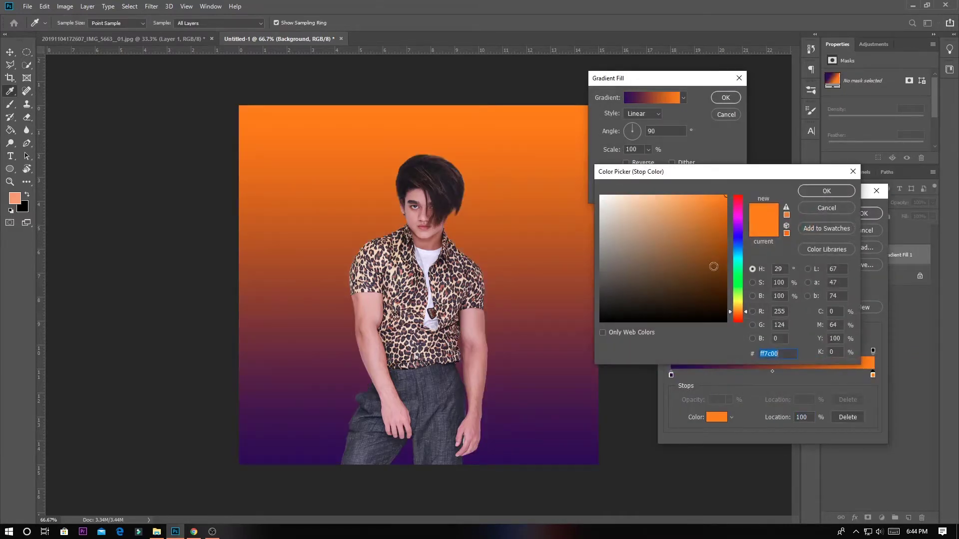
click(714, 208)
click(725, 264)
drag(738, 312, 738, 226)
drag(726, 264, 724, 267)
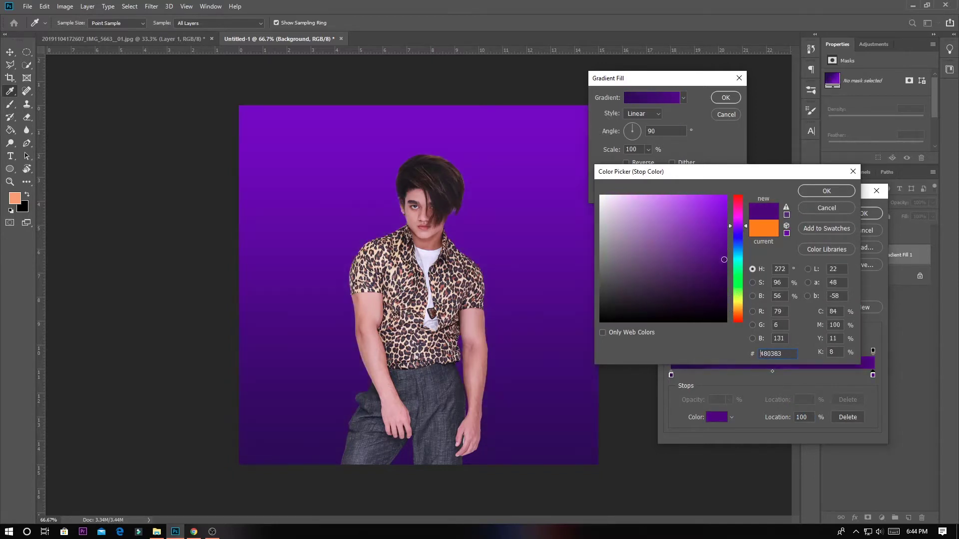
drag(738, 231, 739, 218)
click(825, 191)
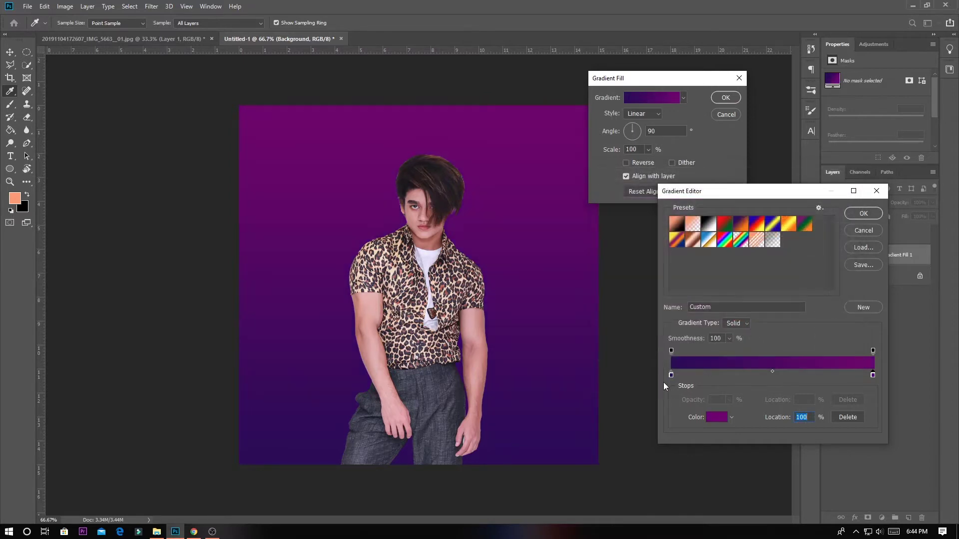
Set the other gradient stop to black 000000 and apply the purple-to-black gradient fill
click(670, 375)
double_click(671, 375)
text(000000)
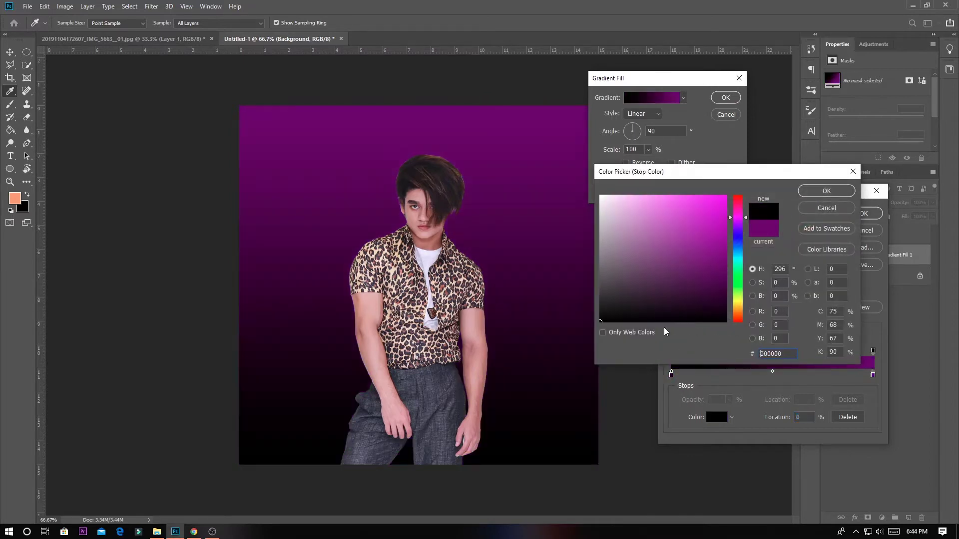
click(827, 192)
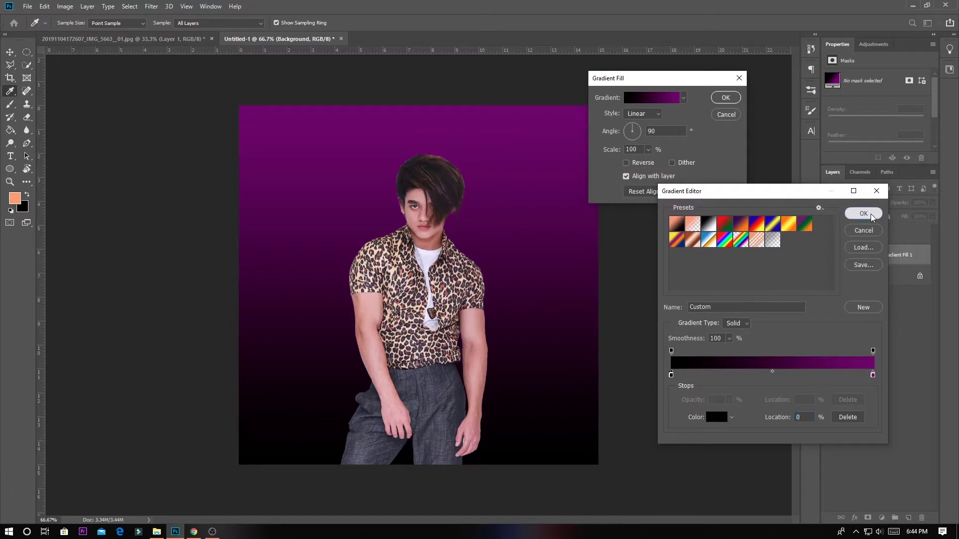
click(864, 214)
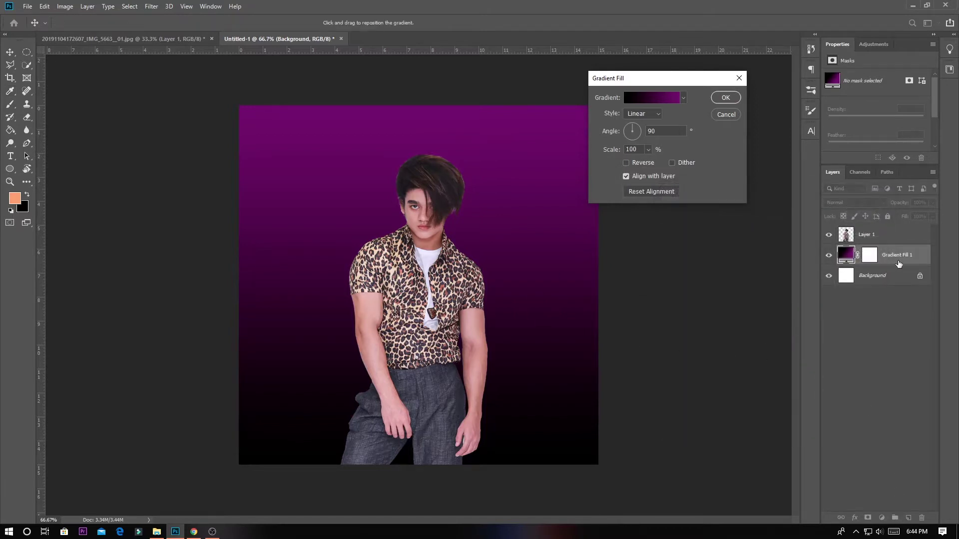
click(725, 98)
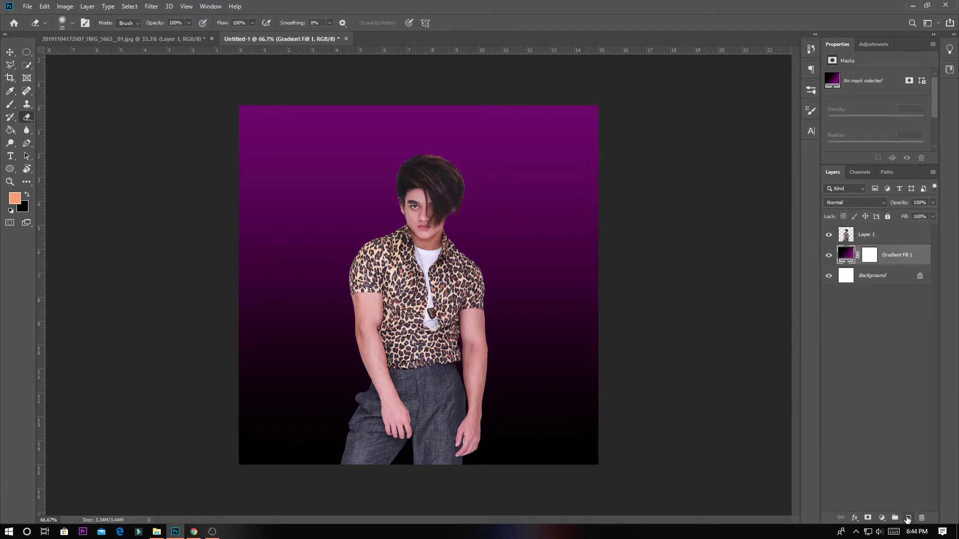
Paint a new Layer 2 solid black with a large brush and set its opacity to 42%
click(908, 519)
key(ctrl+minus)
key(b)
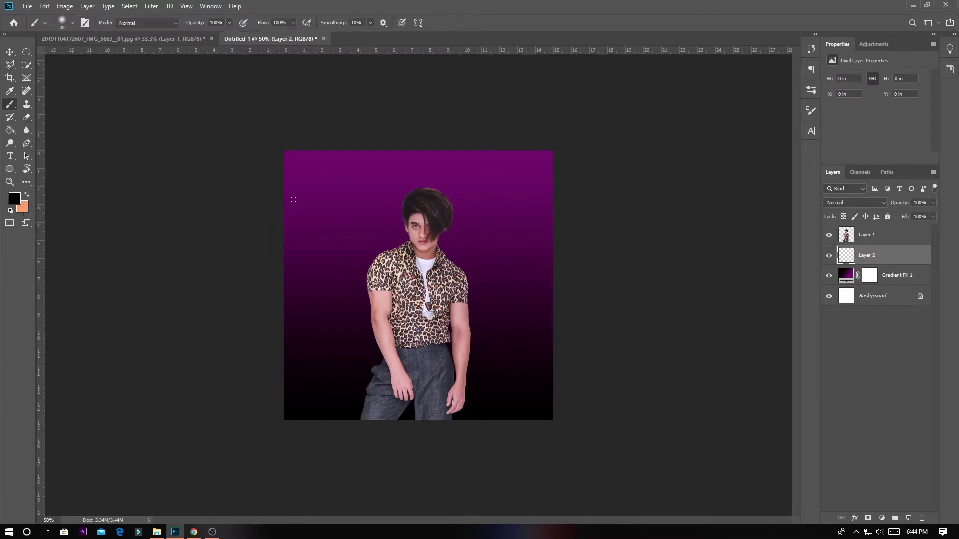
key(bracketright)
key(bracketright)
key(bracketright)
key(bracketright)
key(bracketright)
key(bracketright)
key(bracketright)
key(bracketright)
key(bracketright)
key(bracketright)
key(bracketright)
key(bracketright)
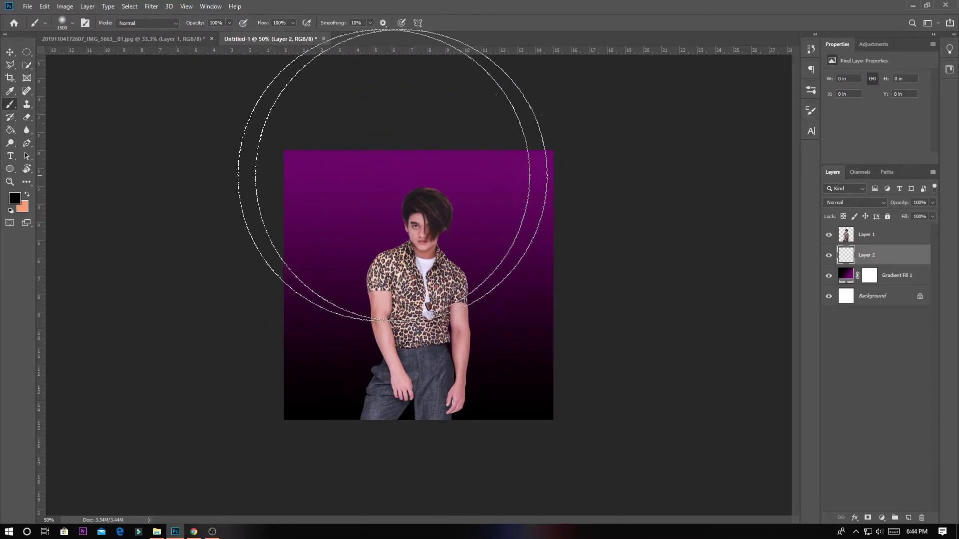
drag(364, 172, 674, 280)
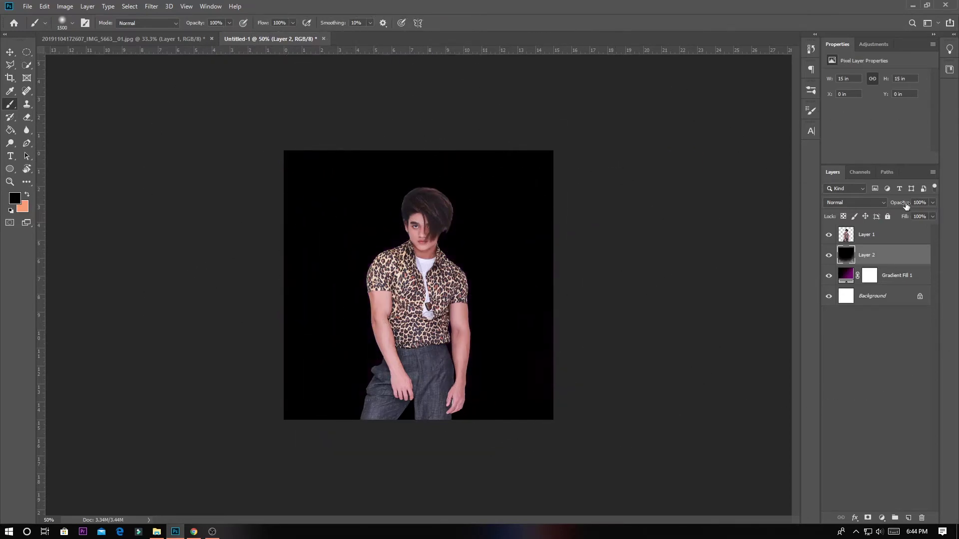
drag(906, 206, 874, 204)
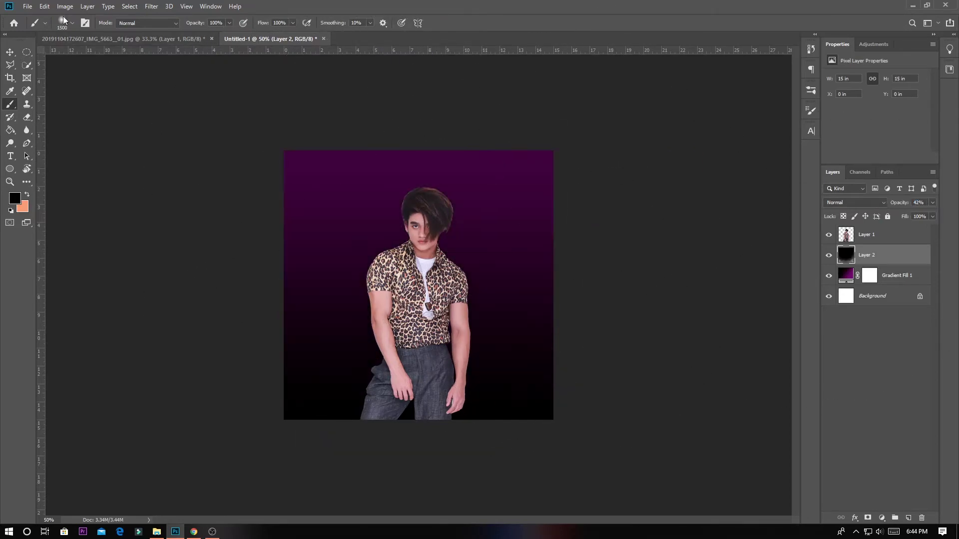
Select Layer 1 with the man, using the Move tool, and zoom in
click(8, 56)
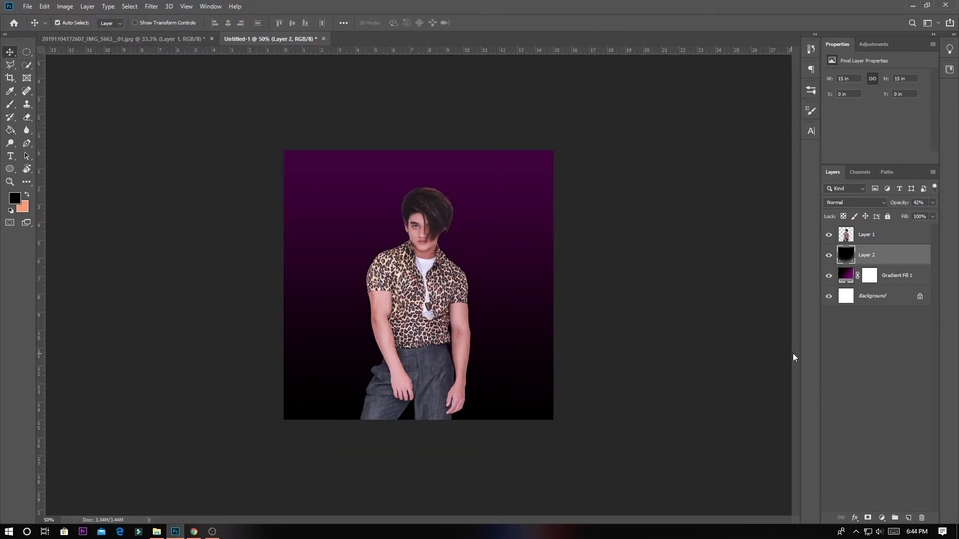
click(864, 243)
key(ctrl+plus)
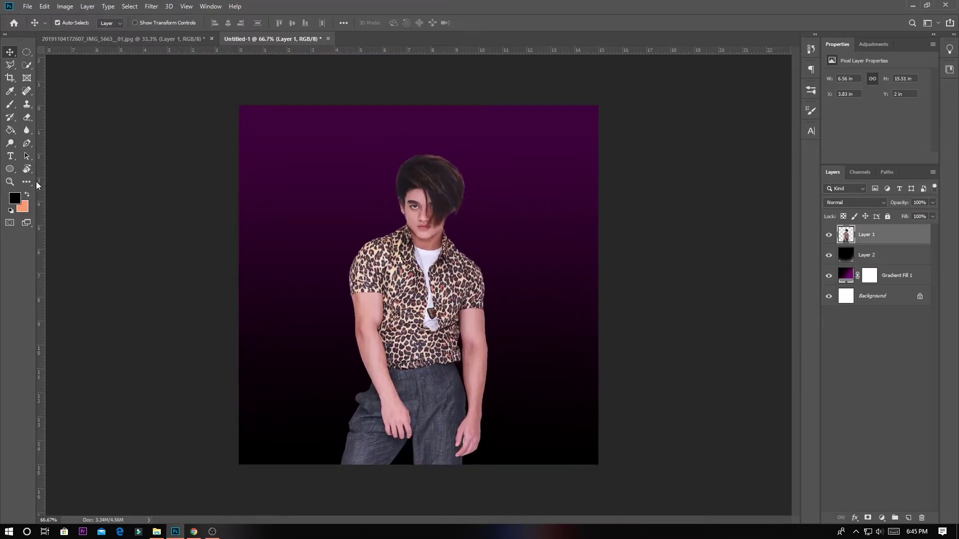
Drag the triangle_PNG103 image file onto the Photoshop canvas
click(156, 531)
drag(113, 200, 198, 524)
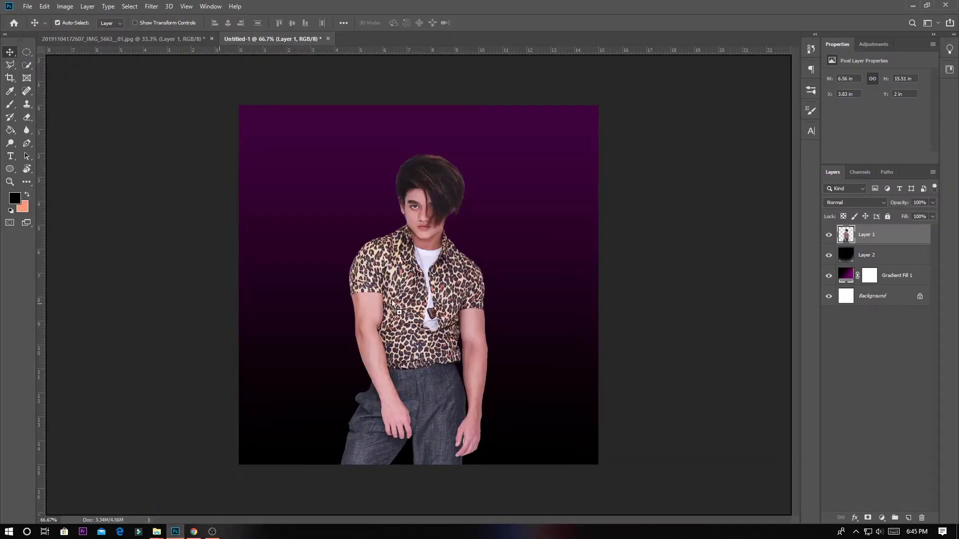
mouse_move(197, 524)
mouse_down()
mouse_move(436, 257)
mouse_move(506, 314)
mouse_up()
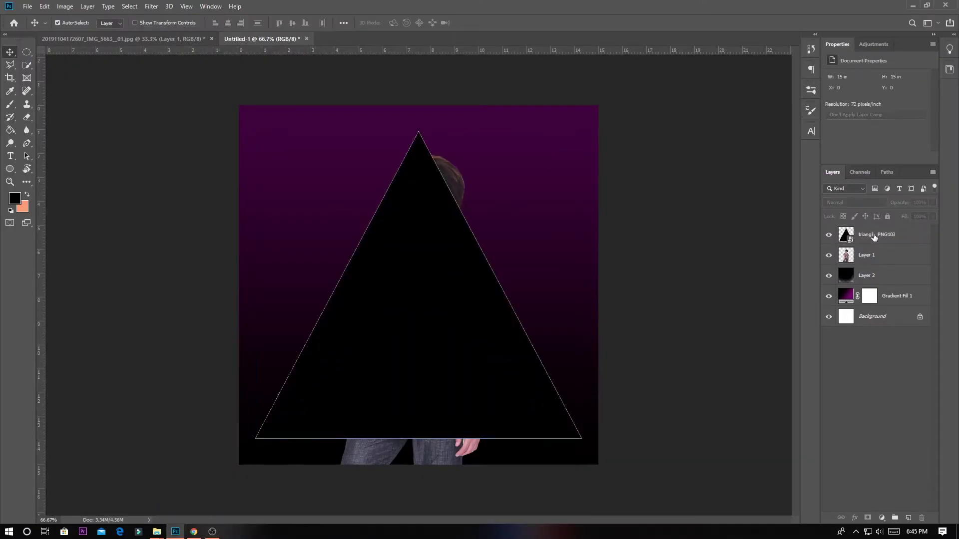
Flip the triangle vertically, then scale and position it over the man's chest and torso
right_click(458, 258)
click(483, 382)
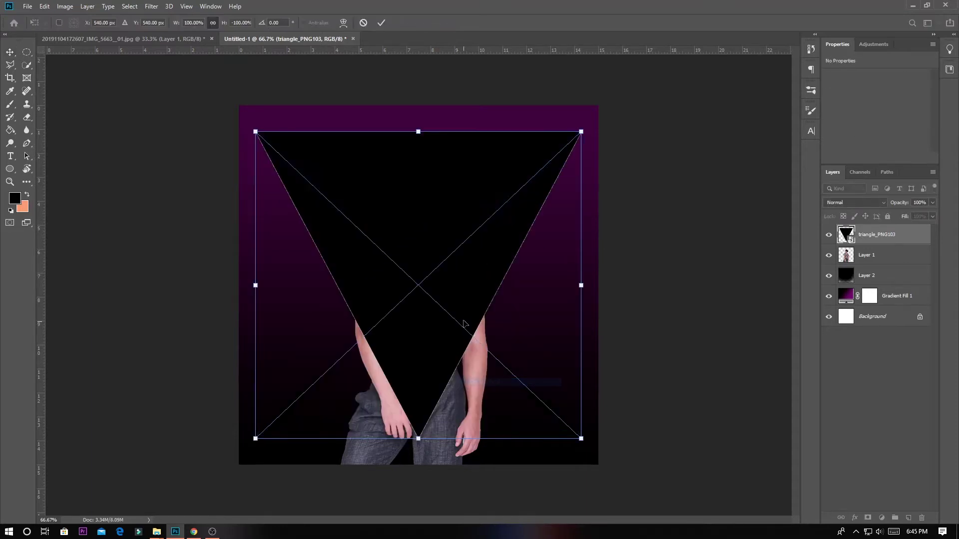
drag(580, 438, 433, 298)
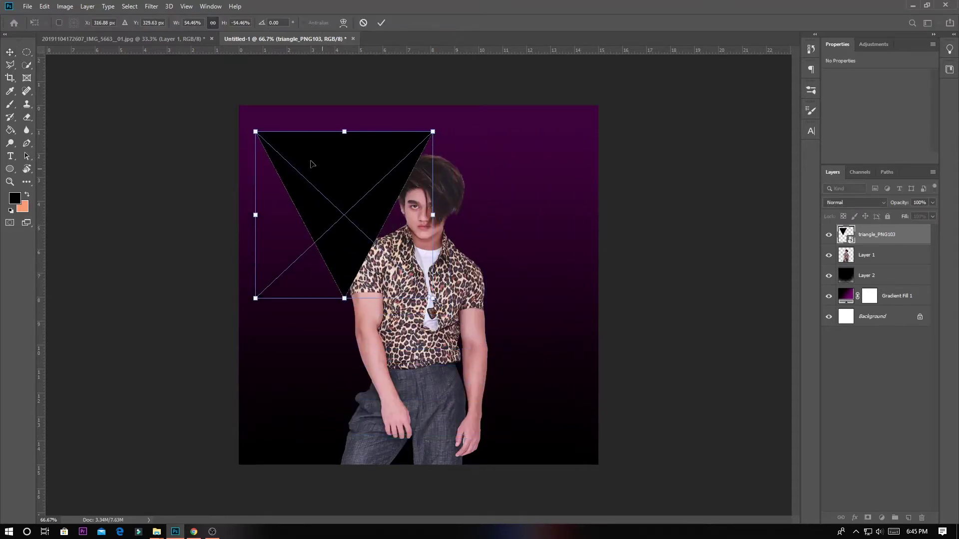
drag(319, 147, 378, 272)
drag(491, 255, 529, 220)
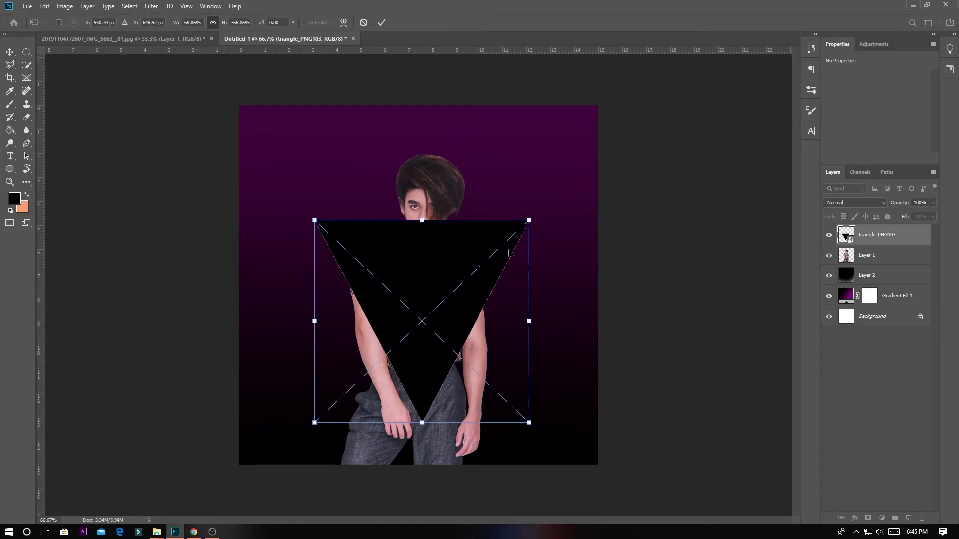
drag(500, 260, 497, 266)
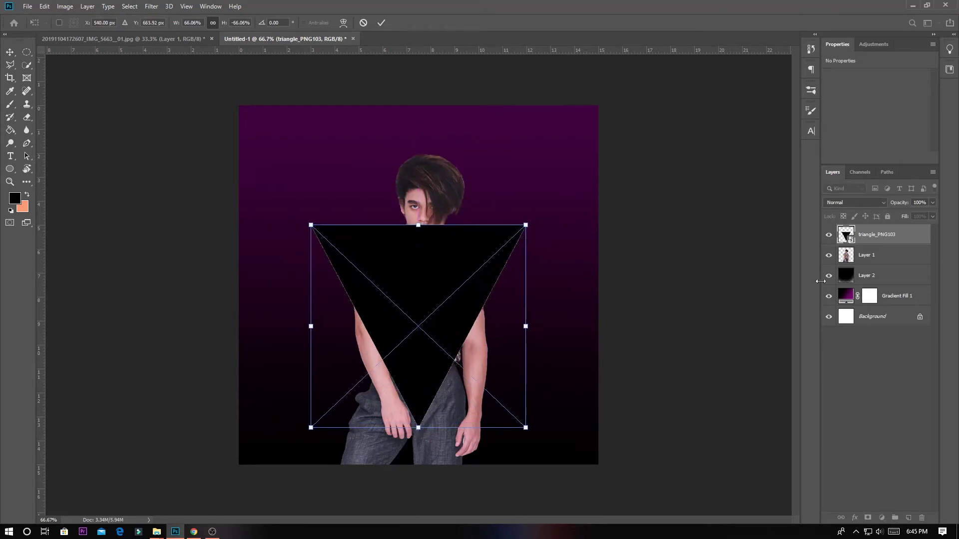
key(Return)
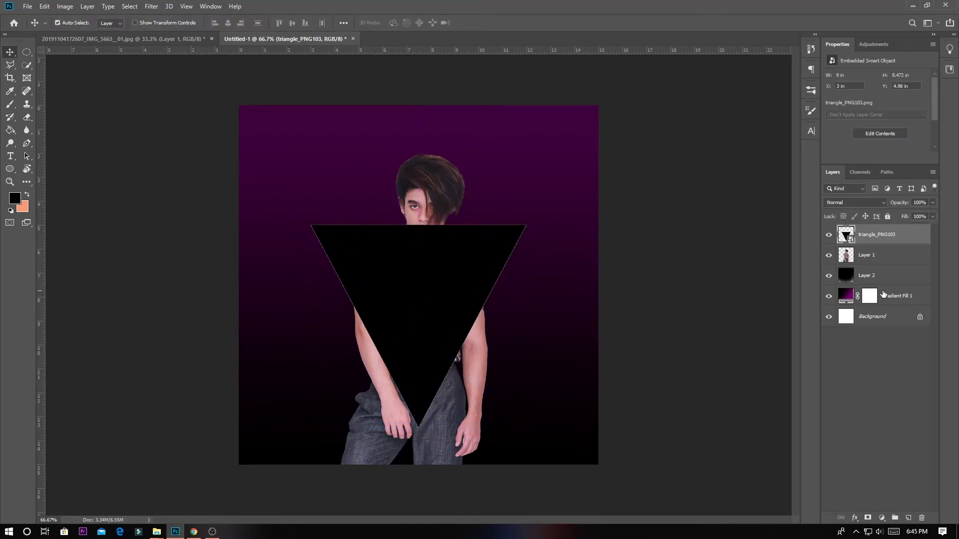
Duplicate the black triangle and shrink the copy slightly, centred and nudged up inside the original
key(ctrl+j)
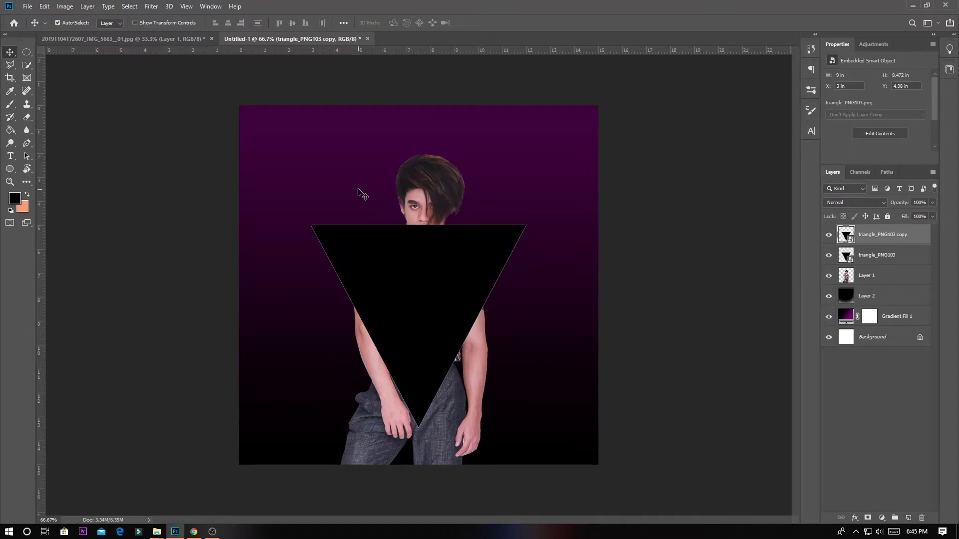
click(884, 253)
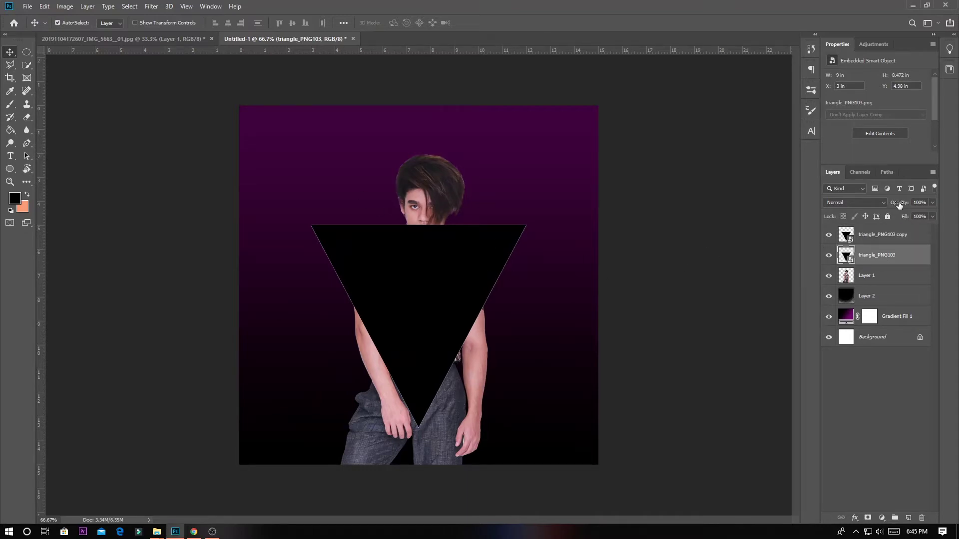
click(884, 235)
key(ctrl+t)
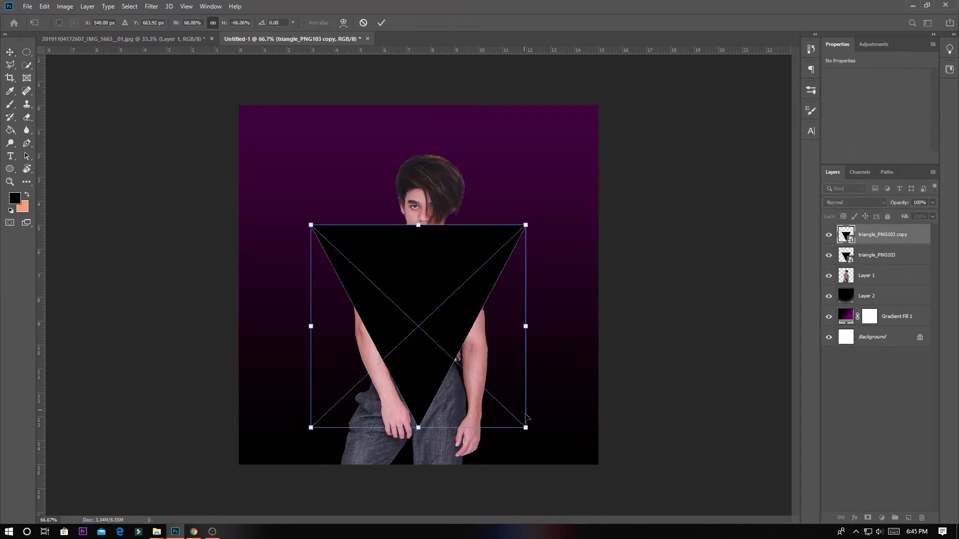
drag(527, 429, 514, 417)
drag(469, 283, 476, 288)
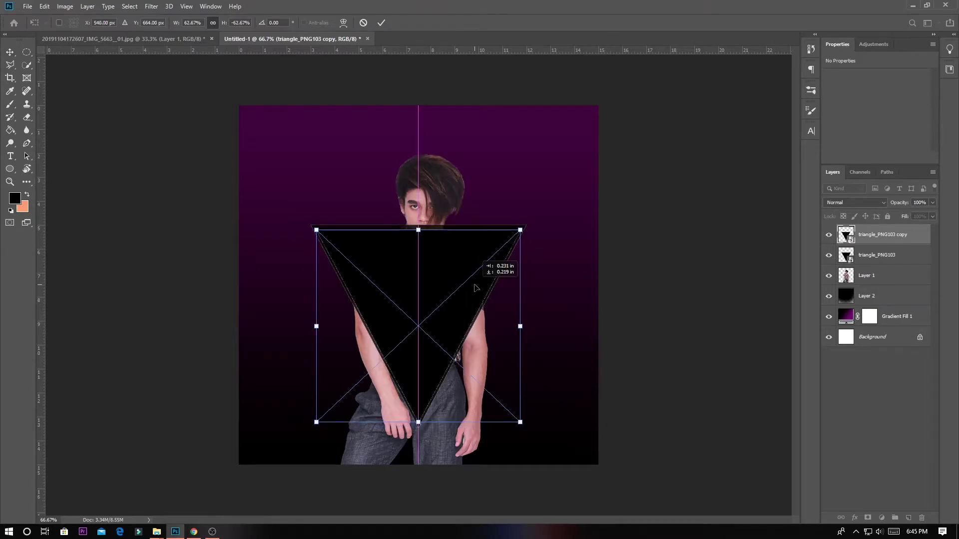
key(Up)
key(Up)
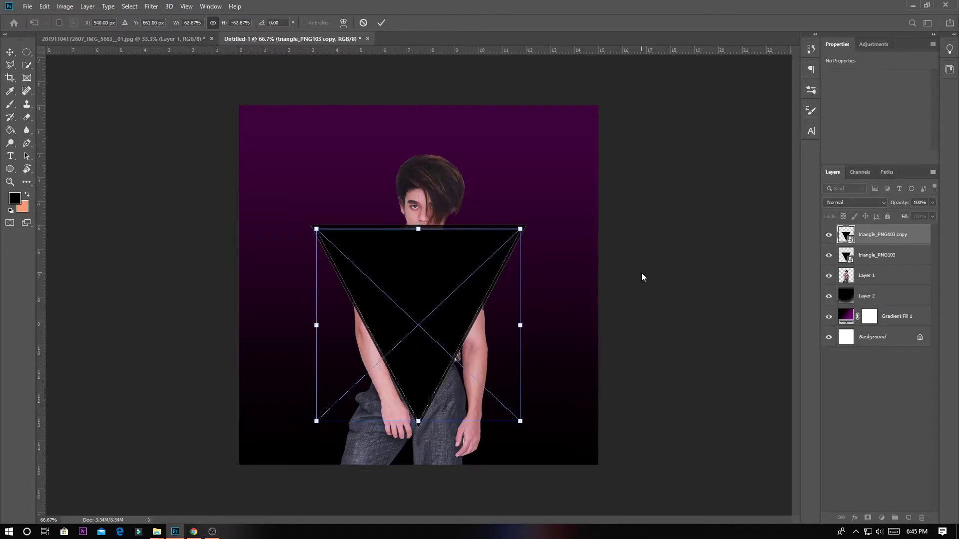
key(Up)
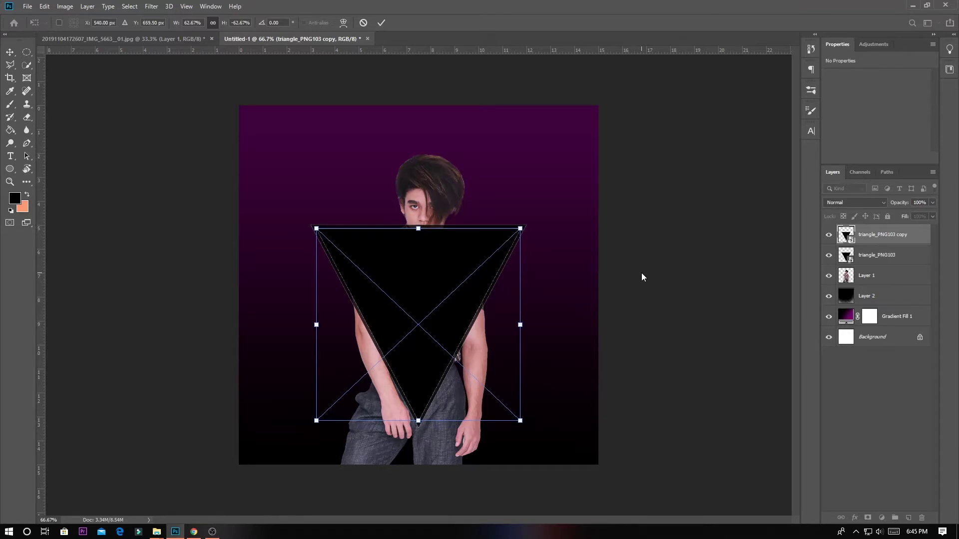
key(Return)
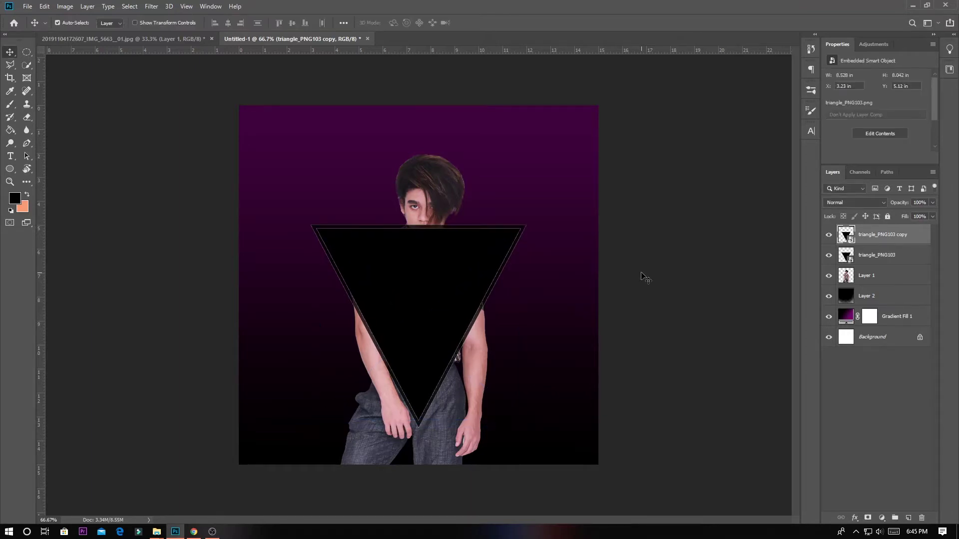
Load the smaller copy as a selection, rasterize the original, and erase its interior with a 500 px eraser
ctrl+click(843, 234)
click(877, 255)
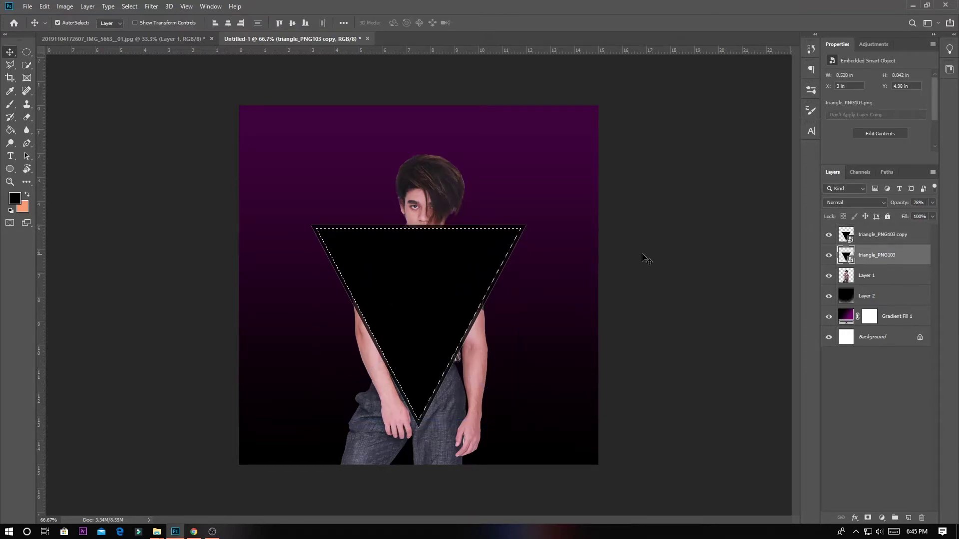
key(e)
click(481, 254)
key(Return)
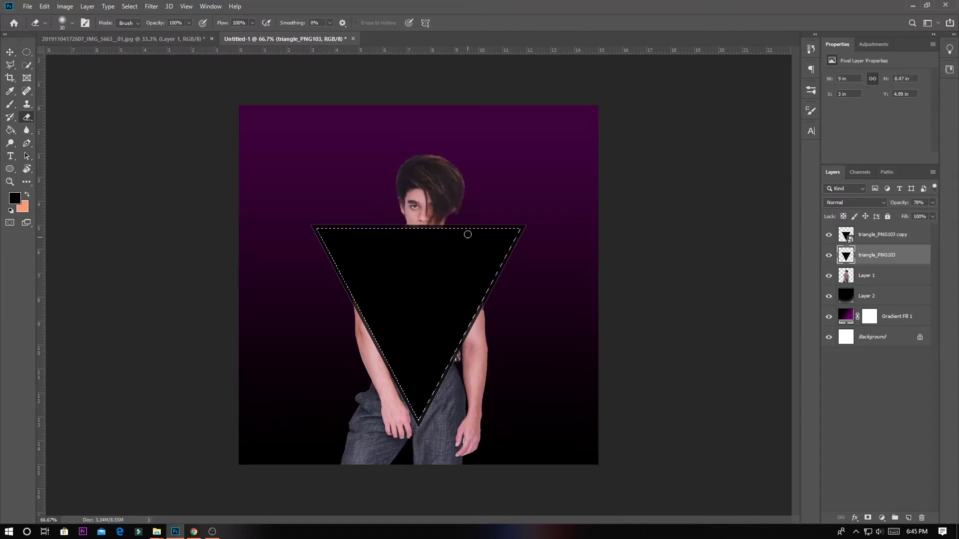
key(bracketright)
key(bracketright)
key(bracketright)
drag(418, 256, 513, 225)
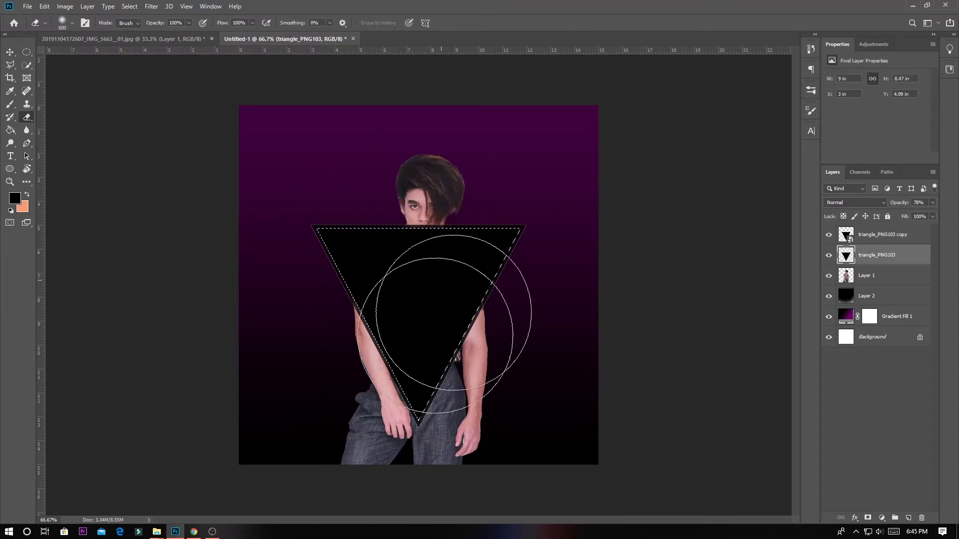
Delete the copied triangle and add a new layer clipped to the triangle outline
click(893, 235)
key(Delete)
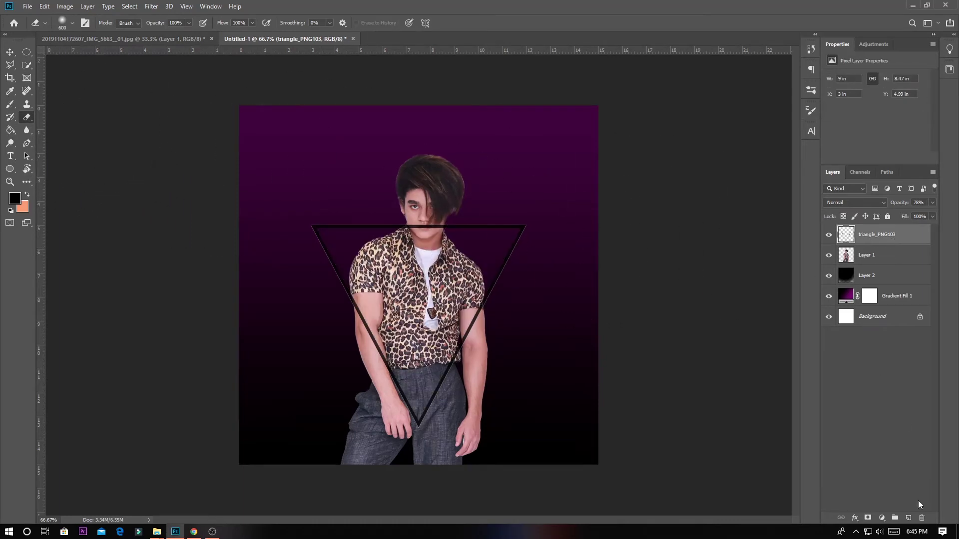
click(907, 518)
alt+click(879, 245)
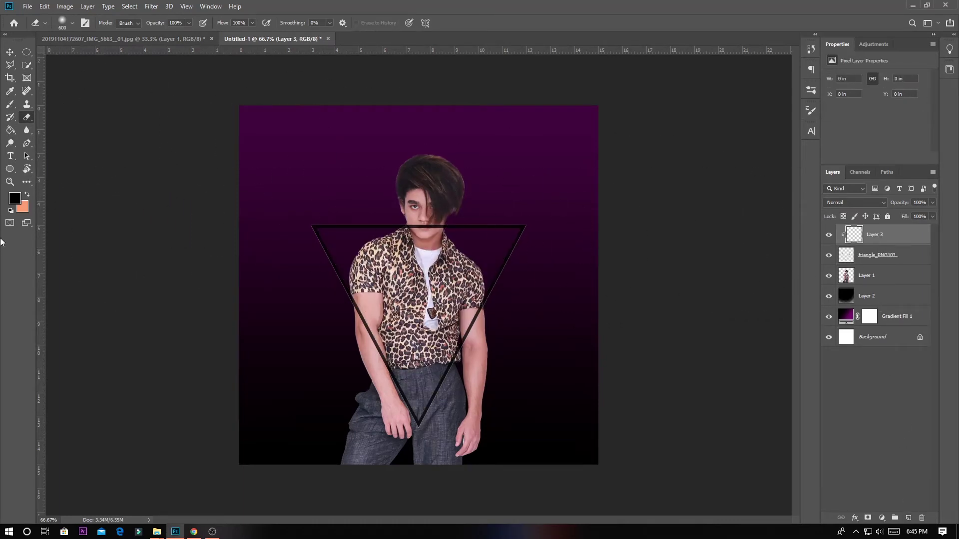
Paint the clipped layer white with the Brush and merge it into the triangle outline, then select the man's layer
key(b)
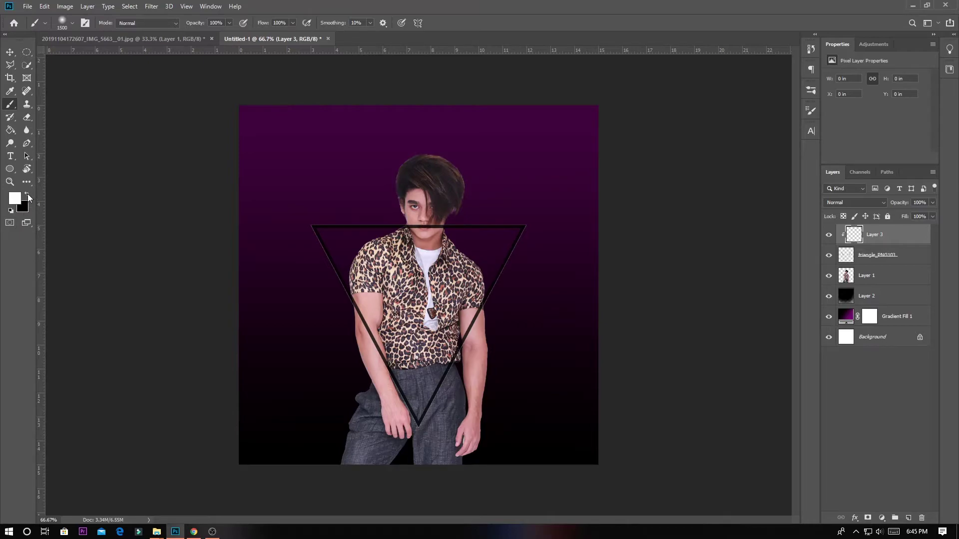
click(390, 265)
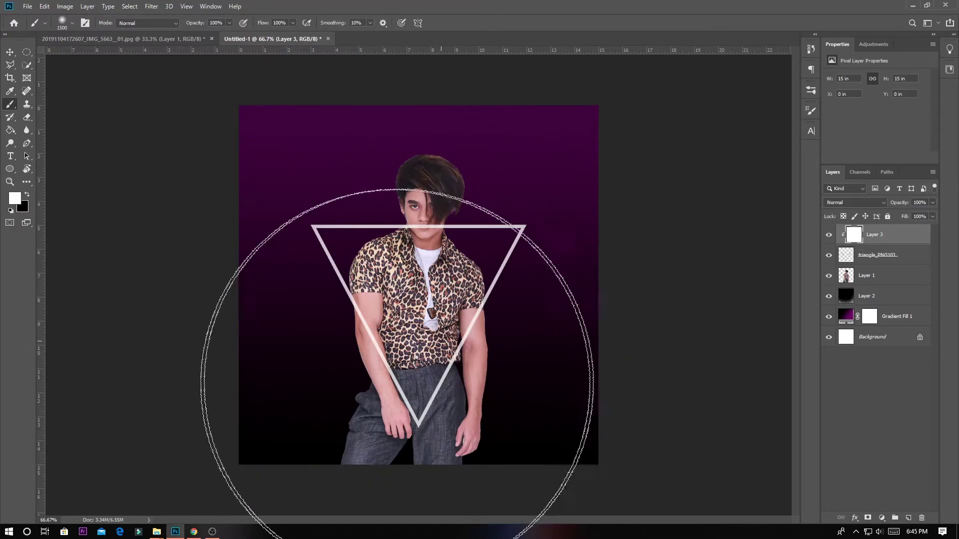
right_click(904, 258)
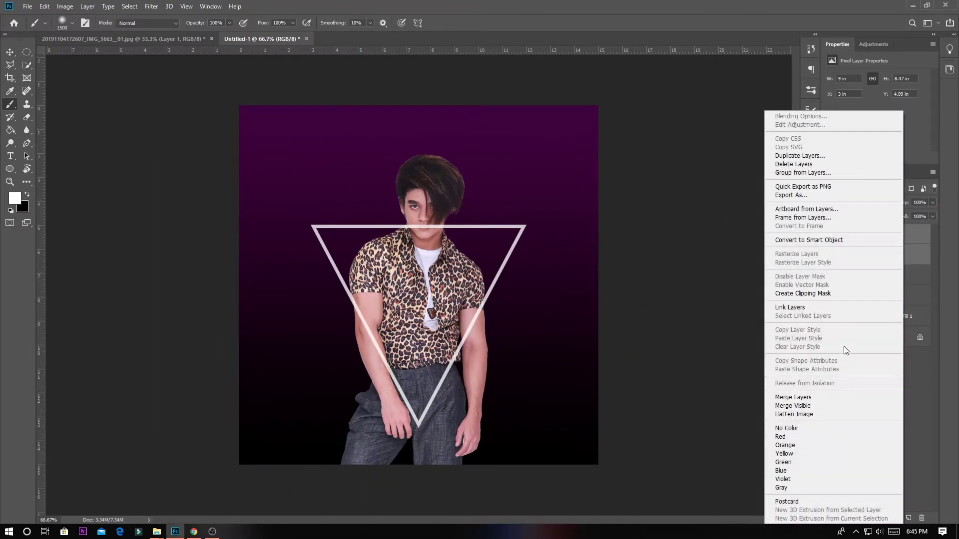
click(783, 396)
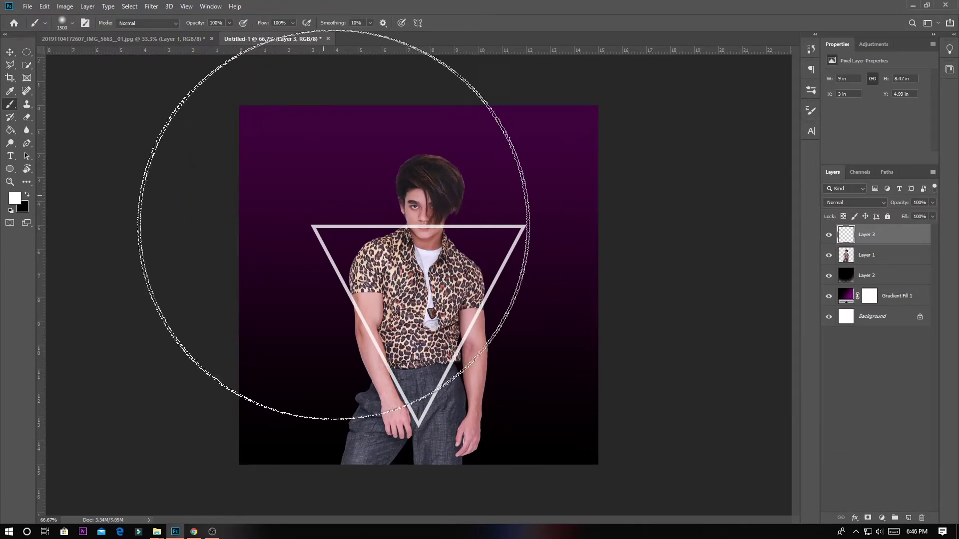
key(bracketleft)
key(bracketleft)
key(bracketleft)
click(9, 52)
Move the man slightly up, then duplicate the white triangle and merge both copies to brighten it
drag(444, 198, 445, 178)
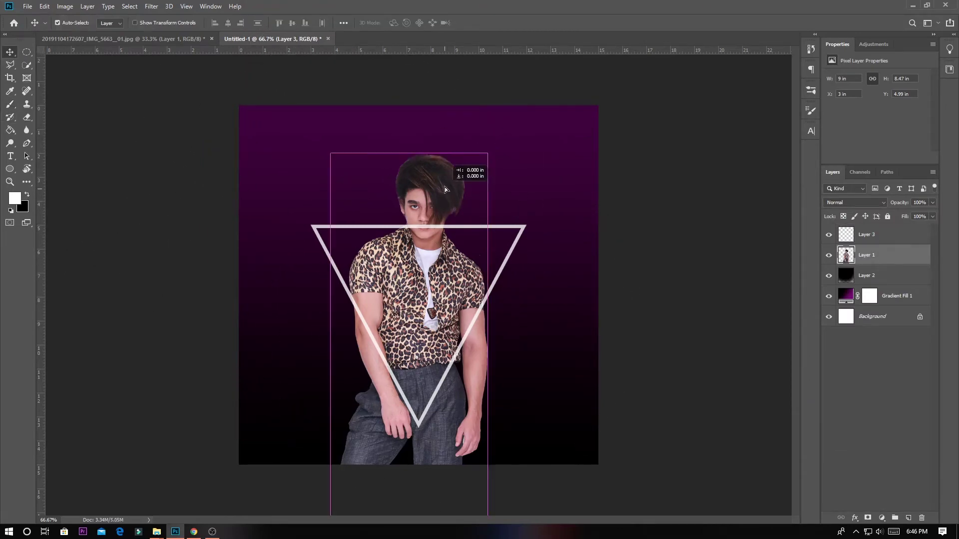
scroll(444, 176, up, 2)
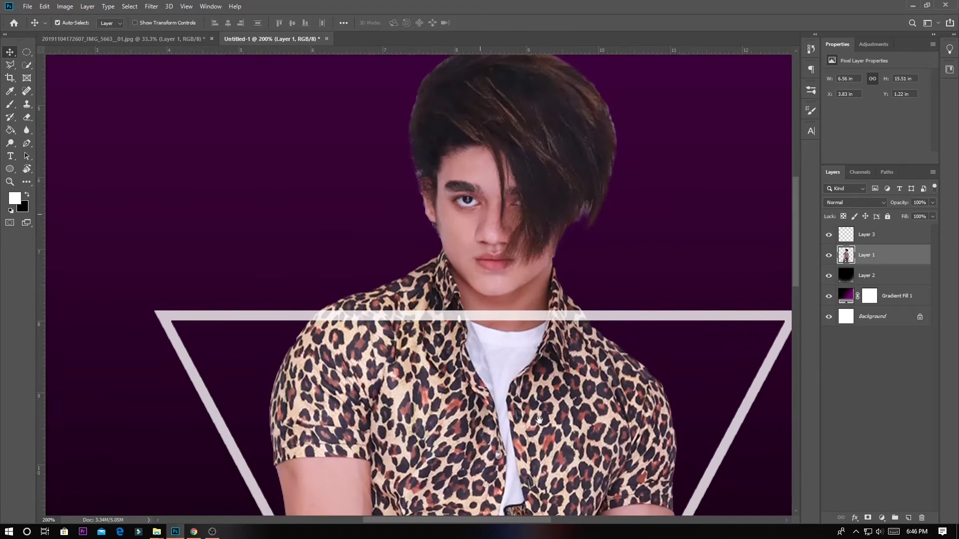
scroll(281, 392, up, 1)
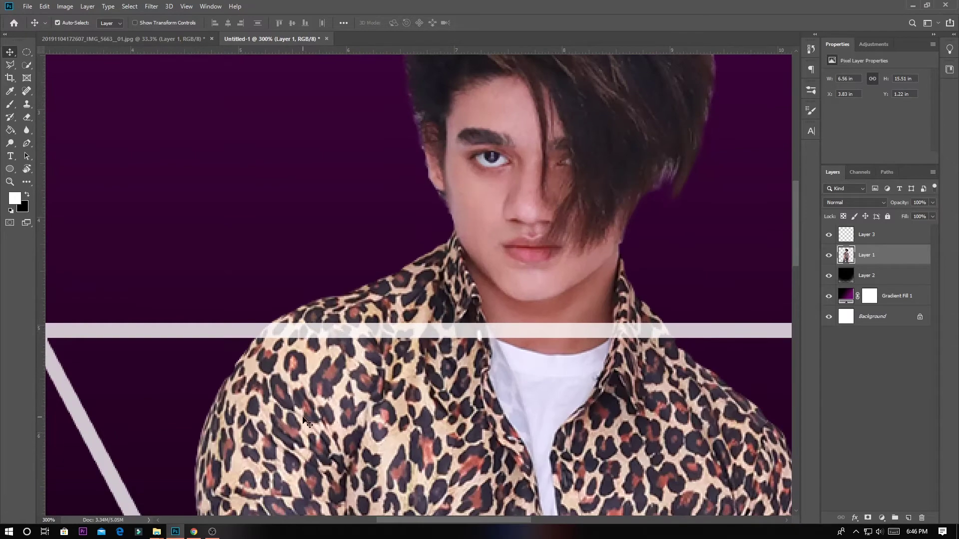
click(870, 235)
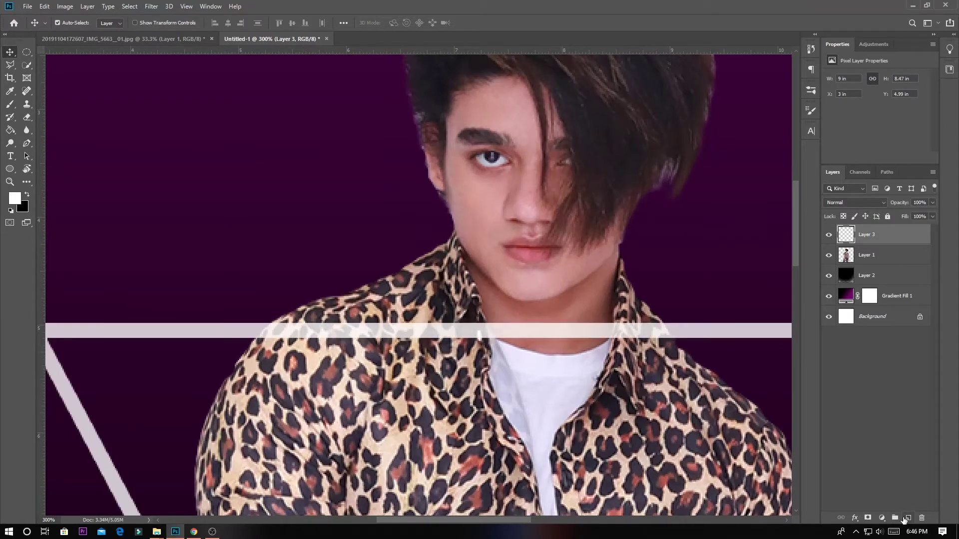
drag(842, 231, 905, 520)
shift+click(886, 255)
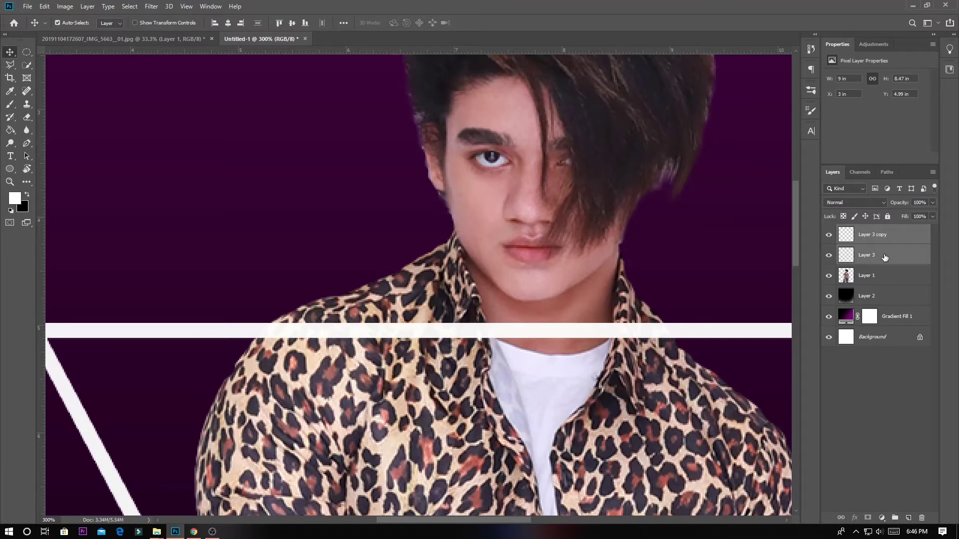
right_click(885, 255)
click(768, 397)
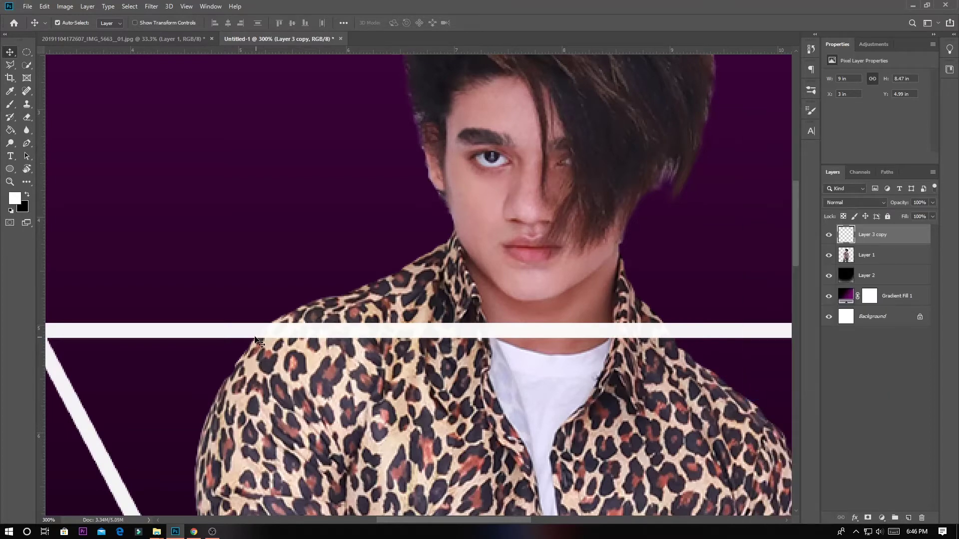
Lasso the collar area where the triangle crosses it and erase the stripe there
key(l)
click(274, 322)
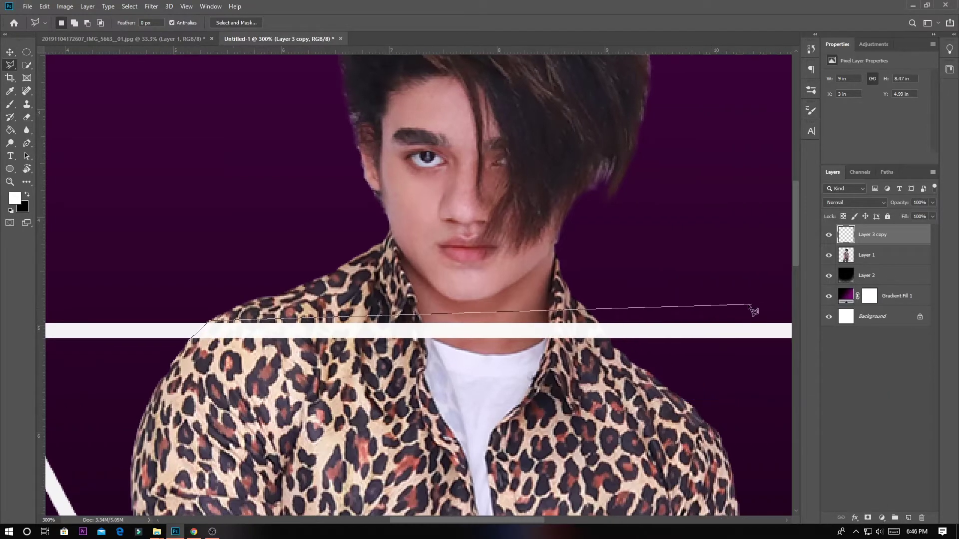
click(432, 319)
click(514, 318)
click(594, 318)
click(502, 393)
click(287, 386)
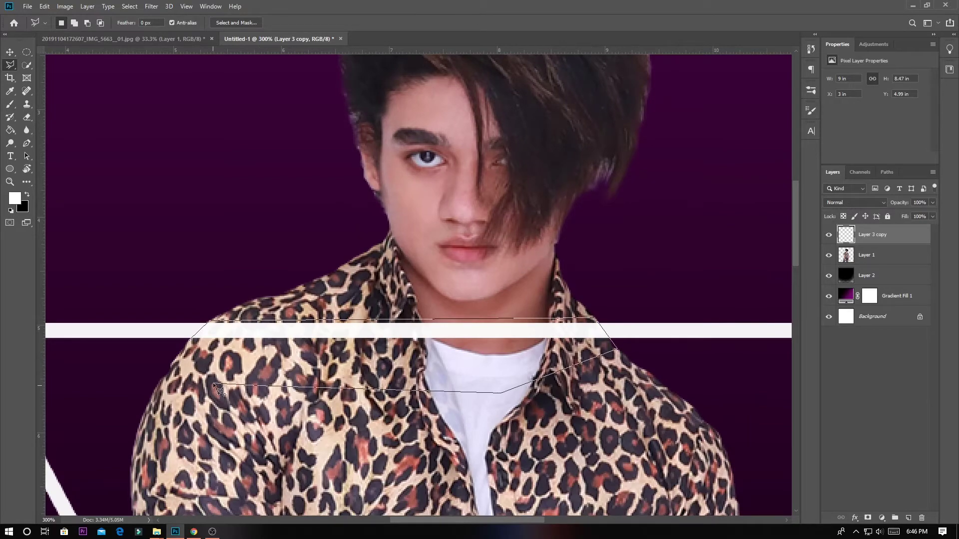
double_click(212, 382)
key(e)
click(467, 335)
key(ctrl+d)
key(ctrl+0)
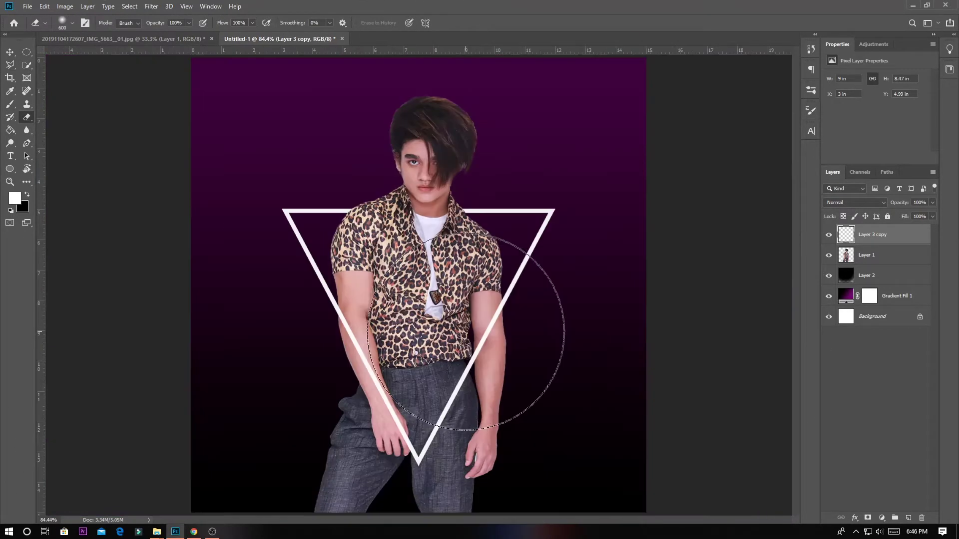
Outline the man's lower body below the triangle's edges with the Polygonal Lasso
key(ctrl+plus)
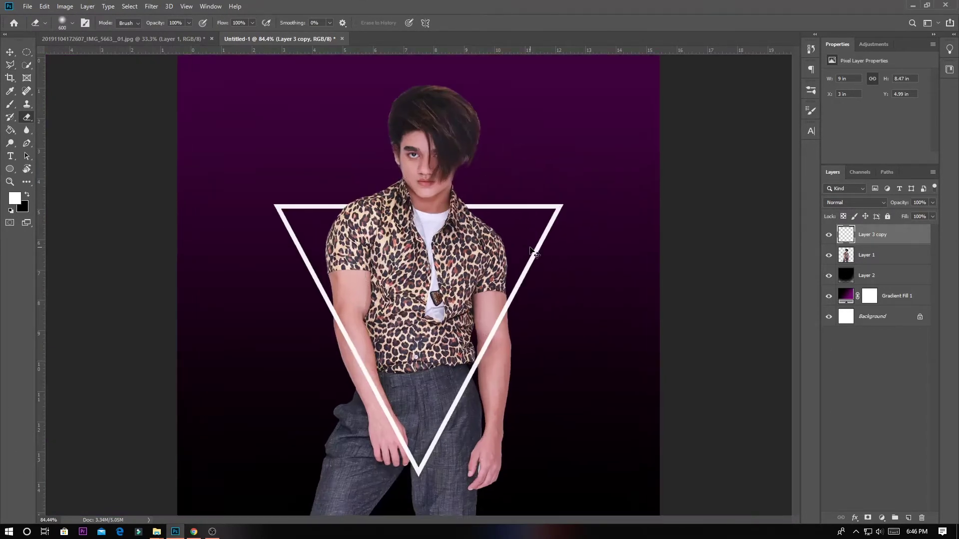
key(l)
click(292, 234)
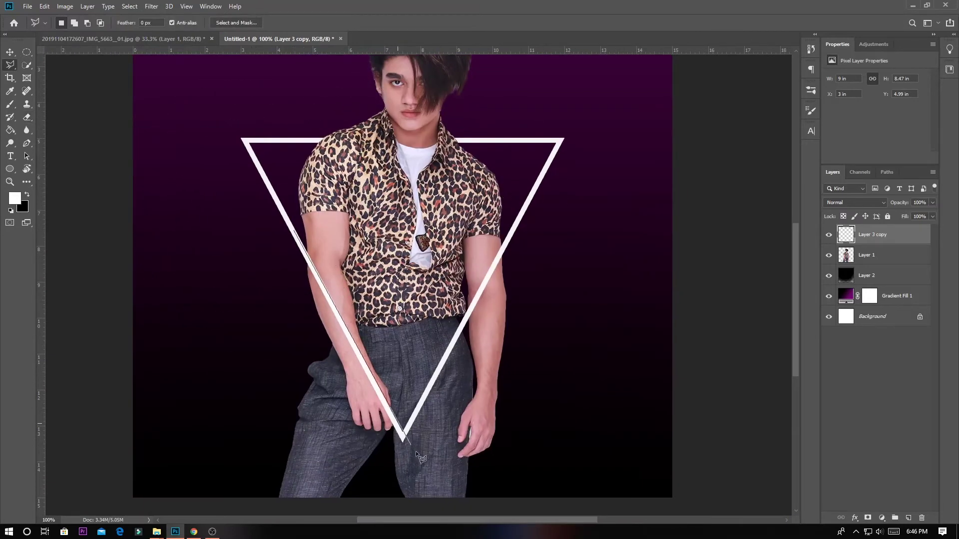
click(513, 231)
click(585, 306)
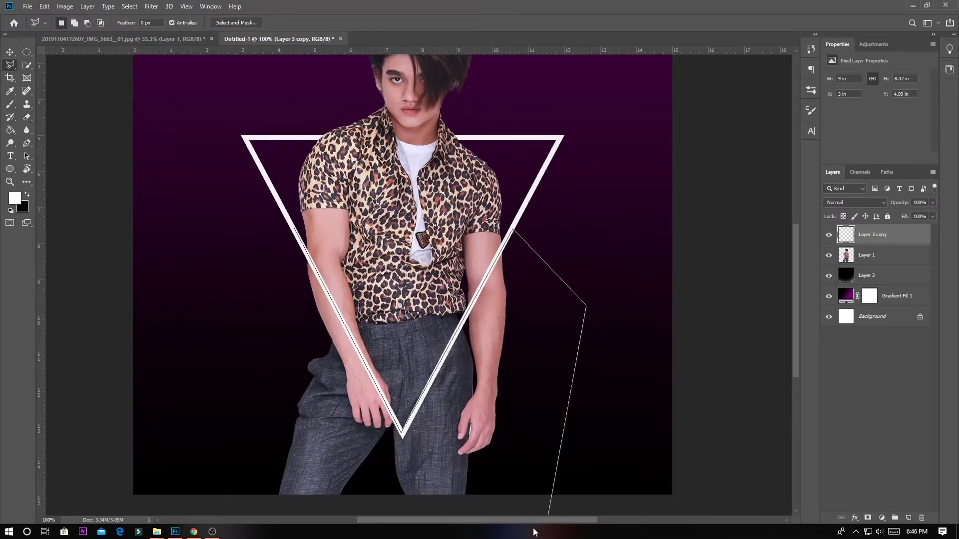
click(427, 510)
click(272, 509)
click(233, 267)
click(292, 233)
Erase the arms and legs inside the selection on Layer 1 and clean leftover pixels outside the triangle
key(e)
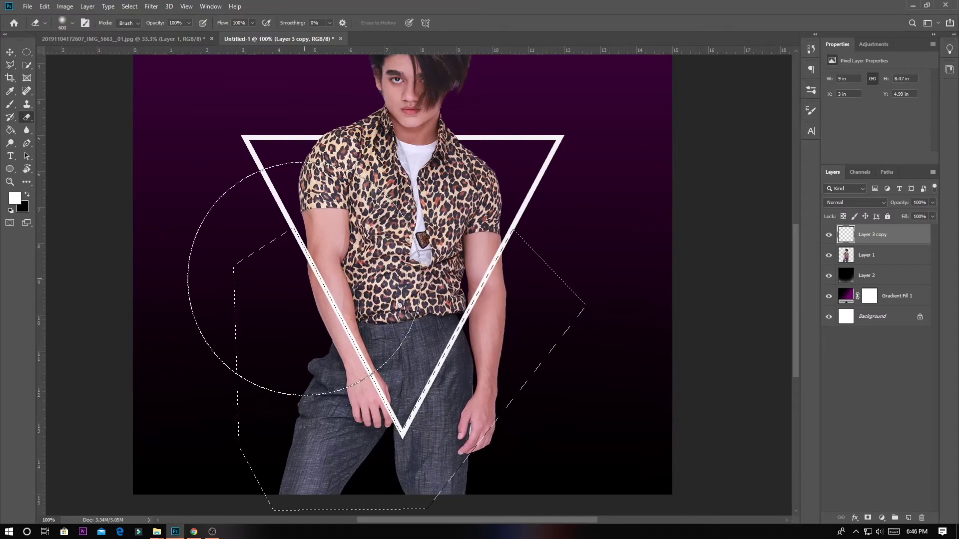
click(866, 254)
mouse_move(499, 324)
mouse_down()
mouse_move(247, 455)
mouse_move(406, 321)
mouse_up()
key(bracketleft)
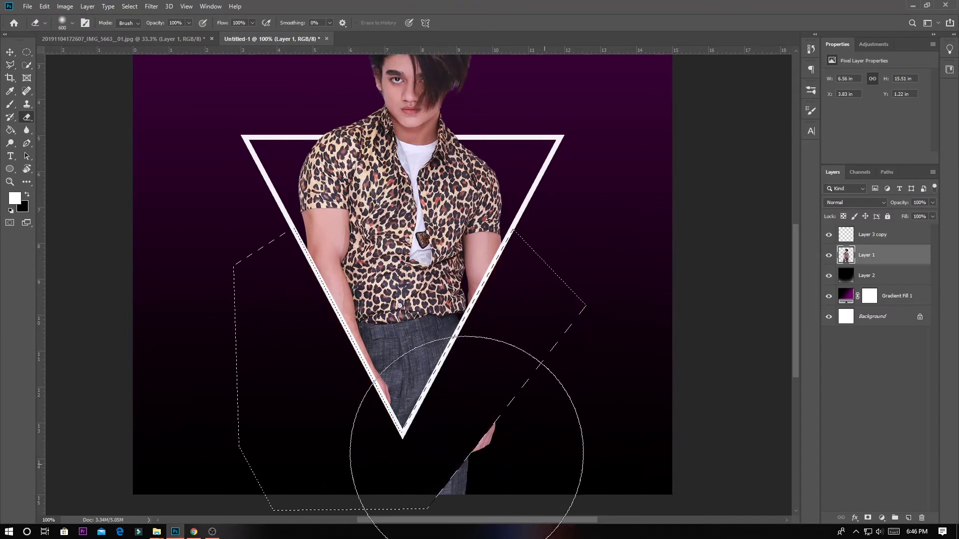
key(ctrl+d)
mouse_move(552, 406)
mouse_down()
mouse_move(520, 450)
mouse_move(490, 438)
mouse_up()
key(bracketleft)
key(bracketleft)
key(bracketleft)
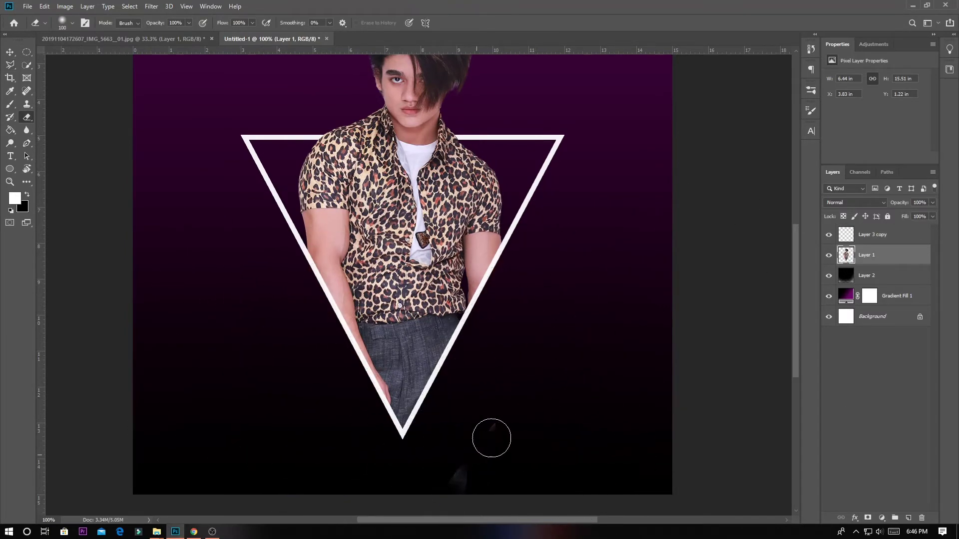
key(ctrl+0)
key(v)
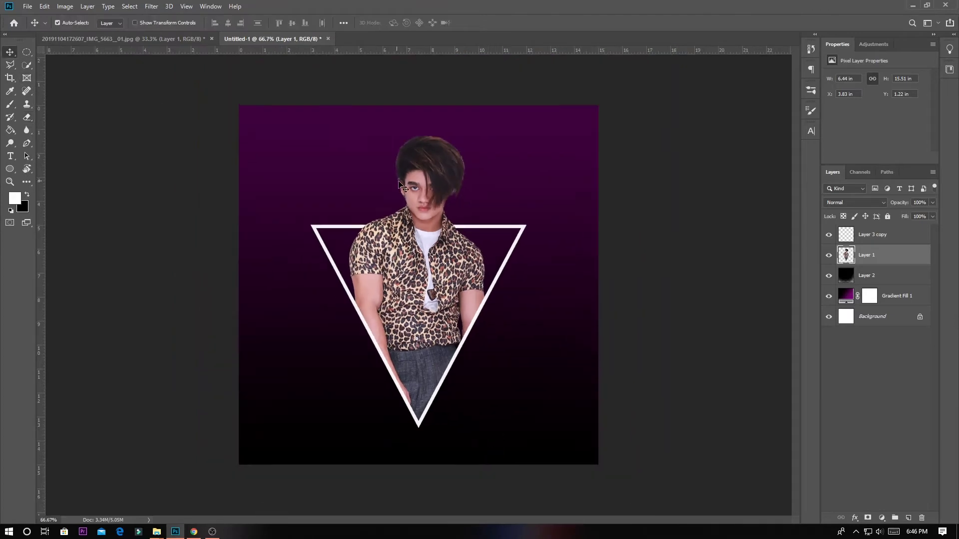
key(ctrl+1)
Zoom in on the head and erase stray hair wisps along the top and right edge
key(ctrl+plus)
key(ctrl+plus)
key(ctrl+plus)
key(e)
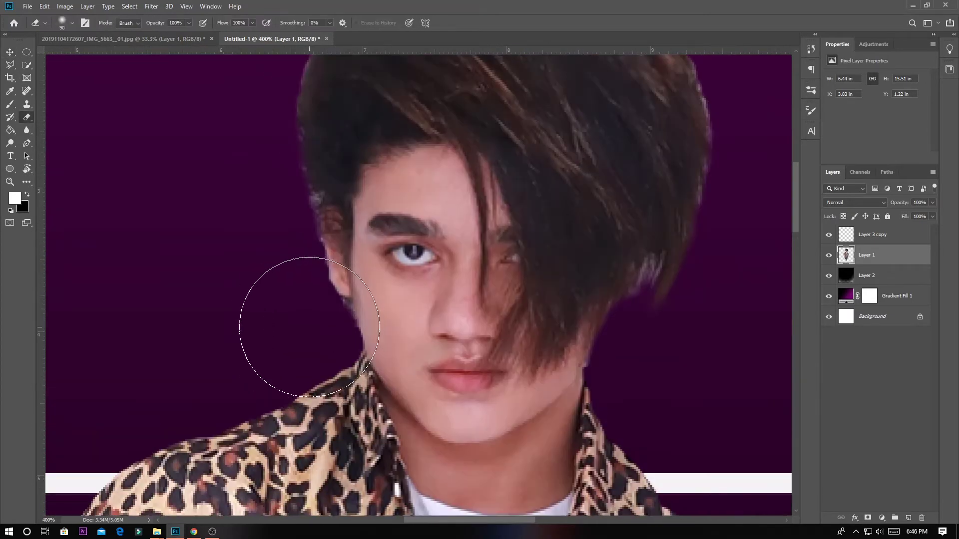
scroll(347, 289, up, 2)
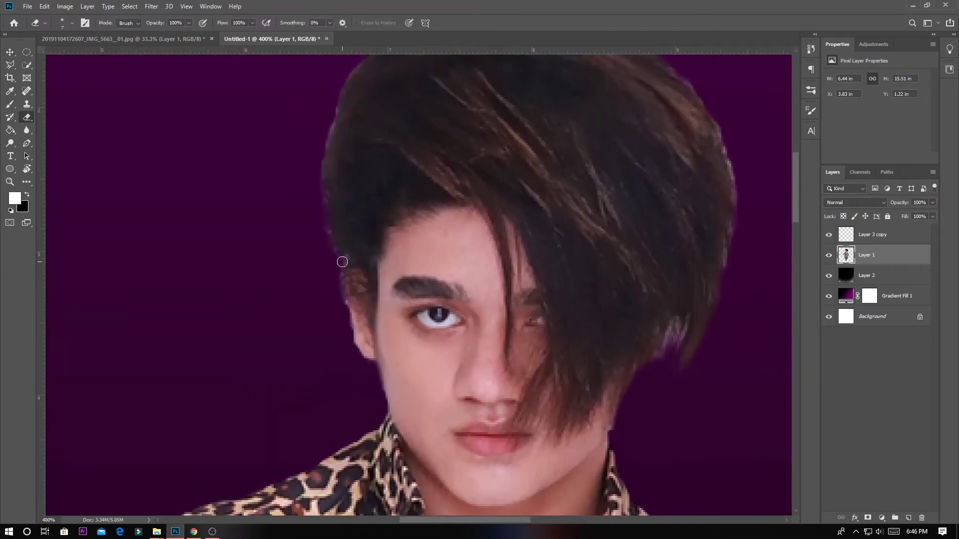
scroll(345, 331, up, 10)
scroll(323, 269, down, 5)
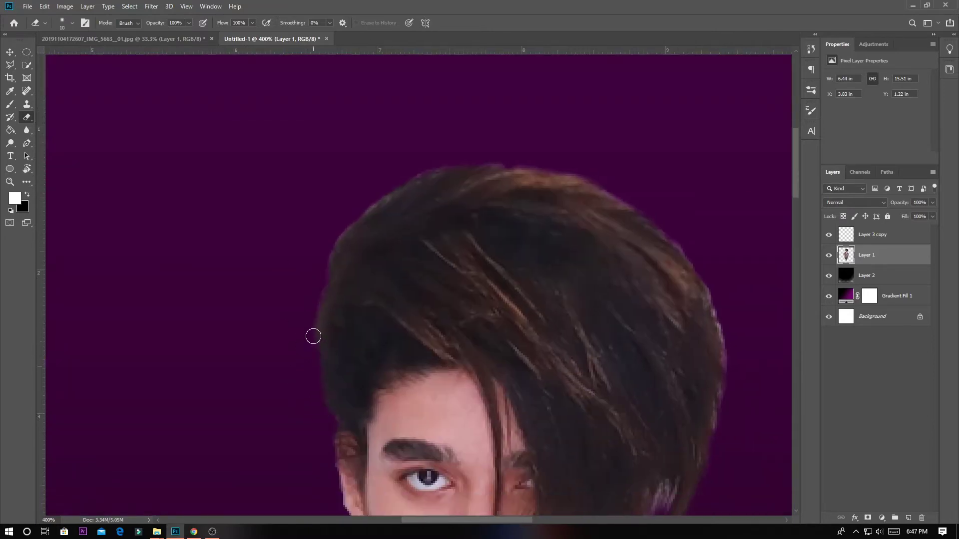
drag(313, 336, 402, 175)
key(bracketright)
scroll(349, 250, down, 3)
scroll(349, 249, right, 8)
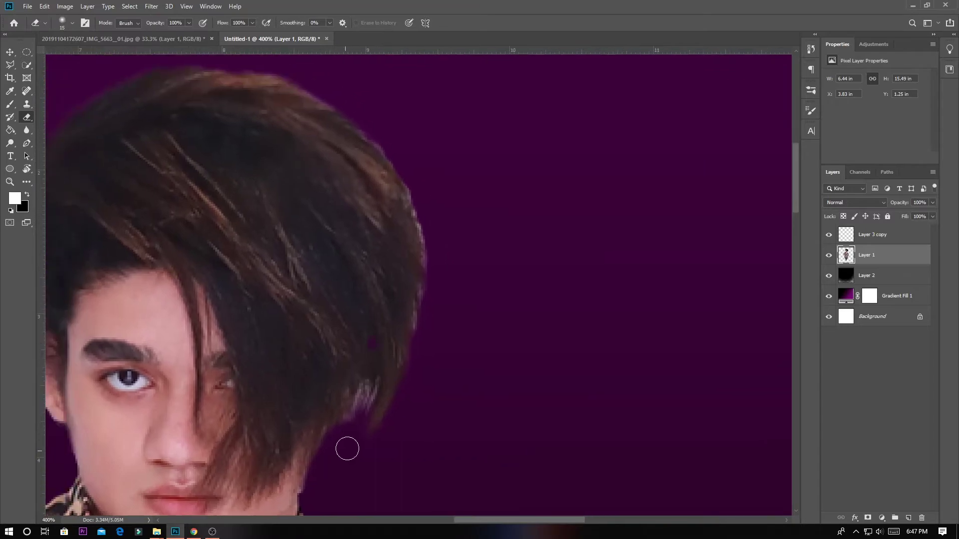
mouse_move(347, 448)
mouse_down()
mouse_move(336, 439)
mouse_move(418, 342)
mouse_move(409, 374)
mouse_up()
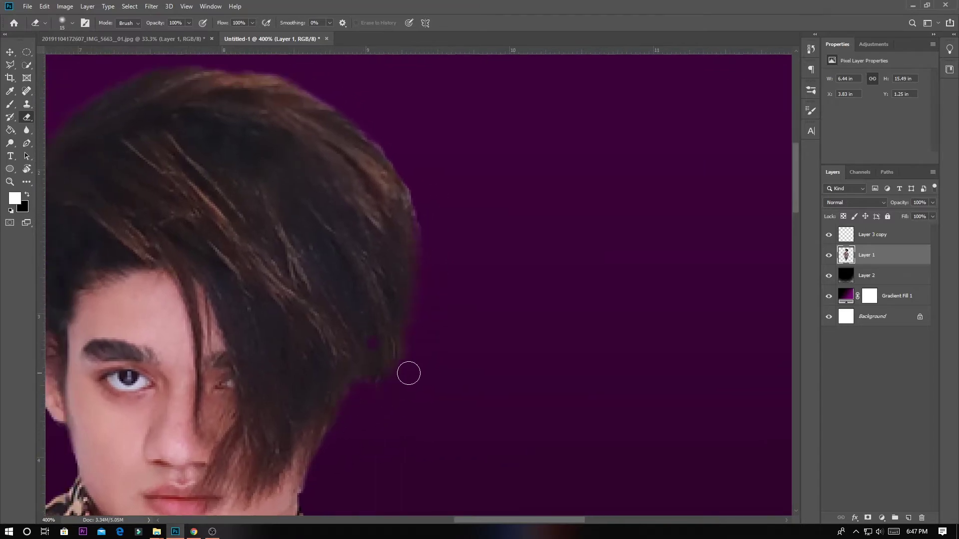
Fit the canvas back in the window and review the cleaned hair outline
key(ctrl+0)
scroll(472, 380, up, 2)
scroll(472, 379, up, 2)
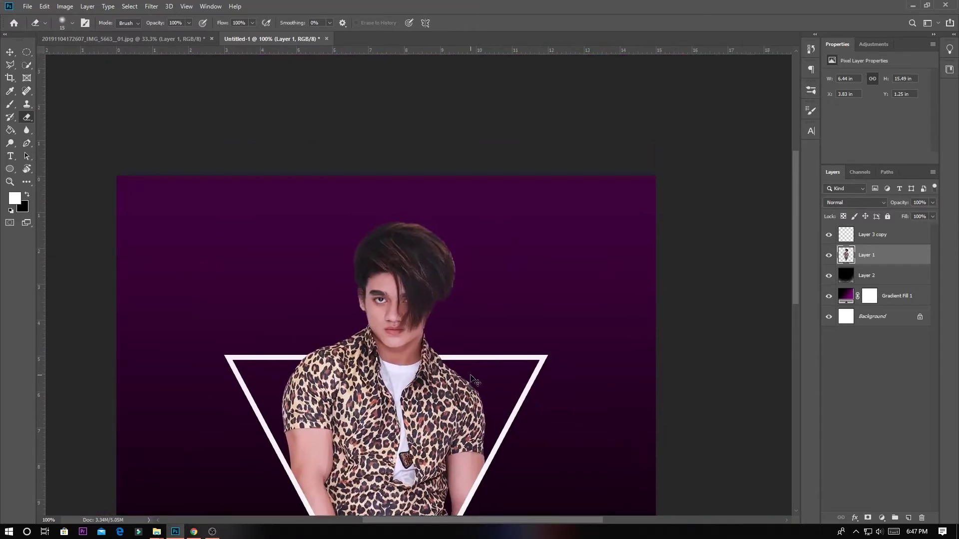
scroll(472, 379, up, 2)
scroll(472, 379, up, 1)
key(s)
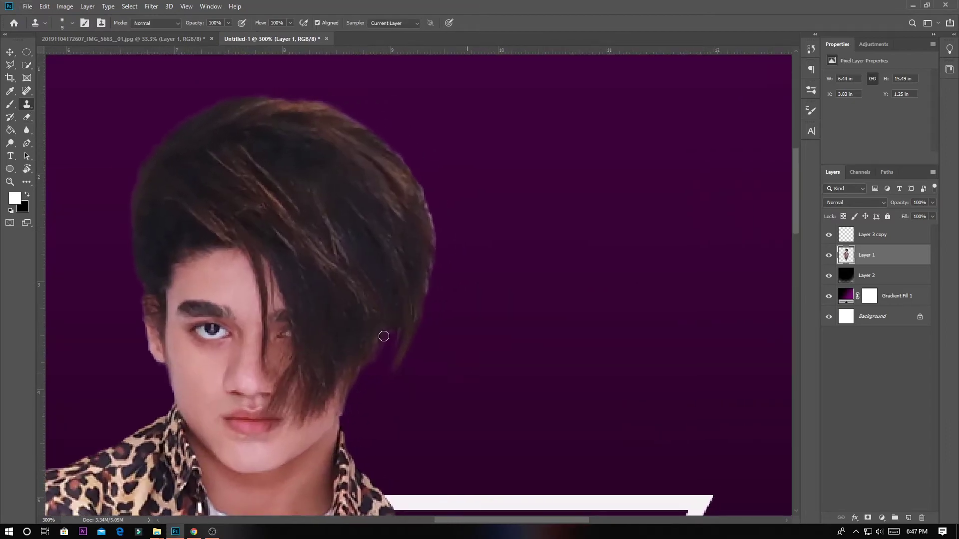
key(e)
key(ctrl+0)
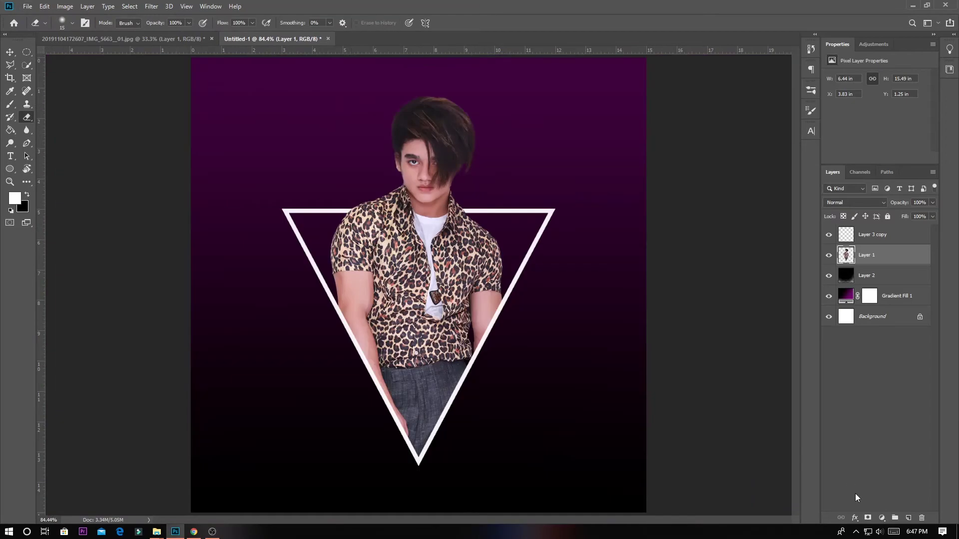
Add a Brightness/Contrast adjustment clipped to Layer 1 with contrast 49 and brightness -9
click(881, 518)
click(923, 369)
alt+click(843, 266)
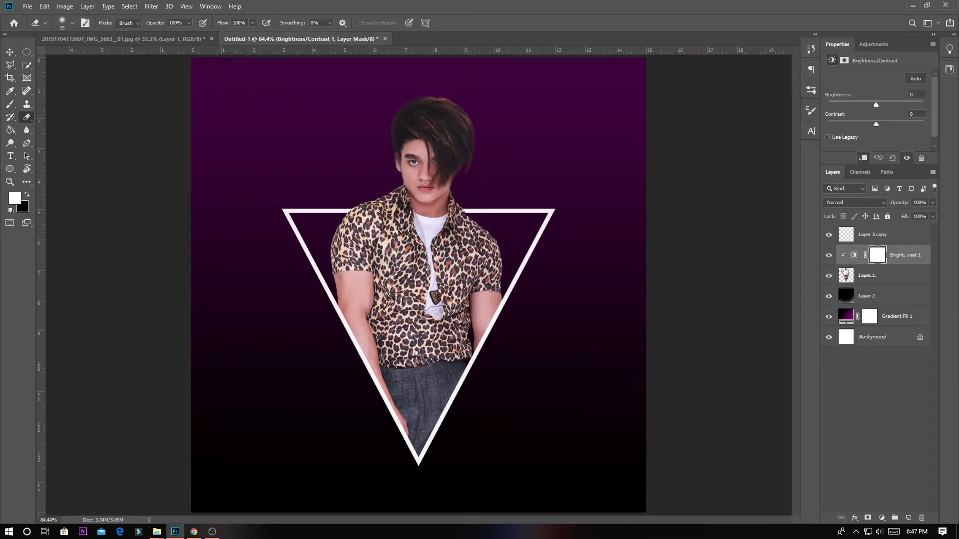
click(899, 122)
drag(875, 104, 873, 104)
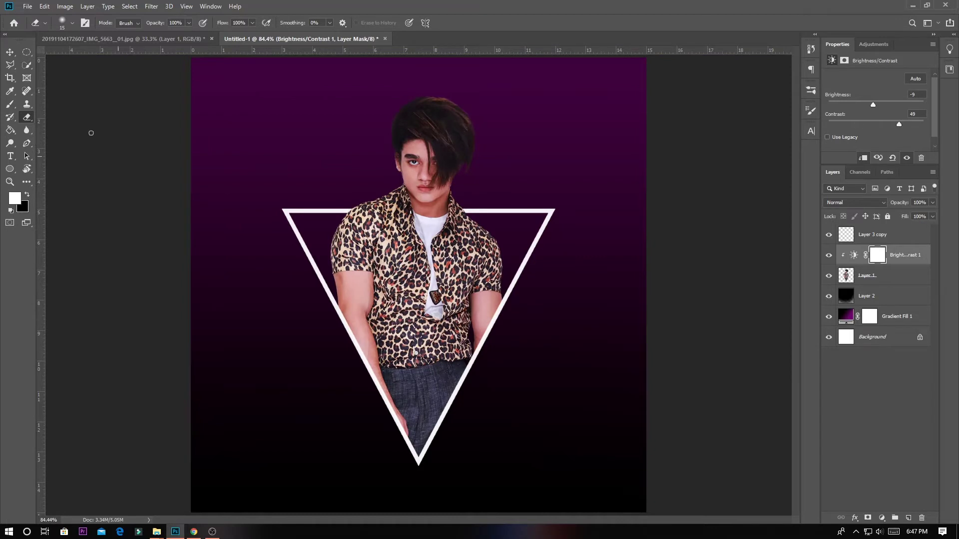
Nudge the man's photo and triangle upward with the Move tool
key(v)
click(524, 213)
key(ctrl+minus)
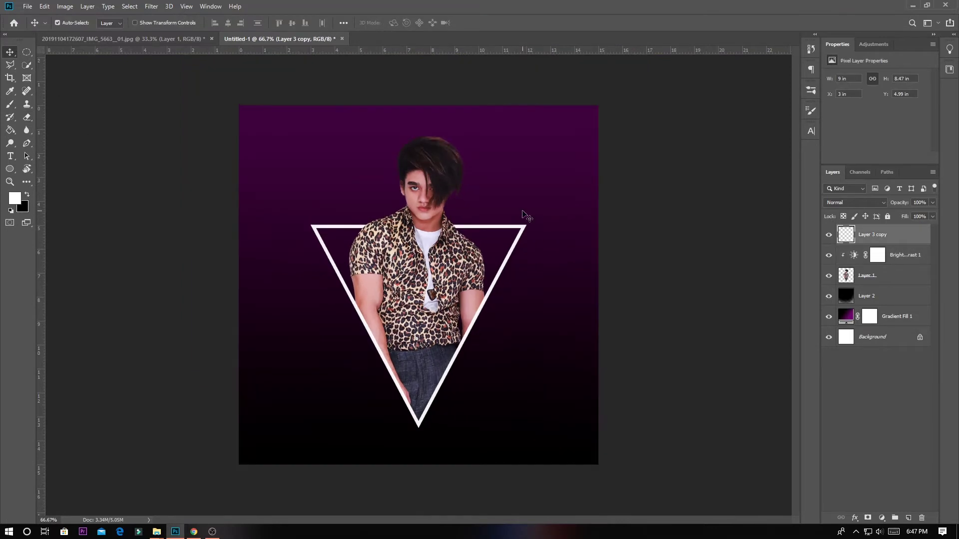
shift+click(893, 280)
key(shift+Up)
key(shift+Up)
click(894, 276)
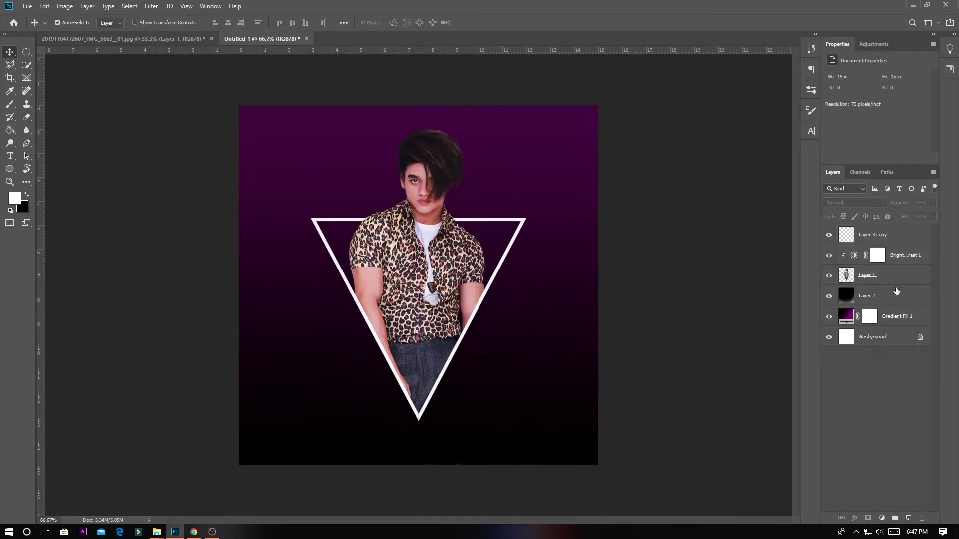
Give the white triangle a magenta Outer Glow at 100% opacity and size 54, then select the man's layer
click(906, 237)
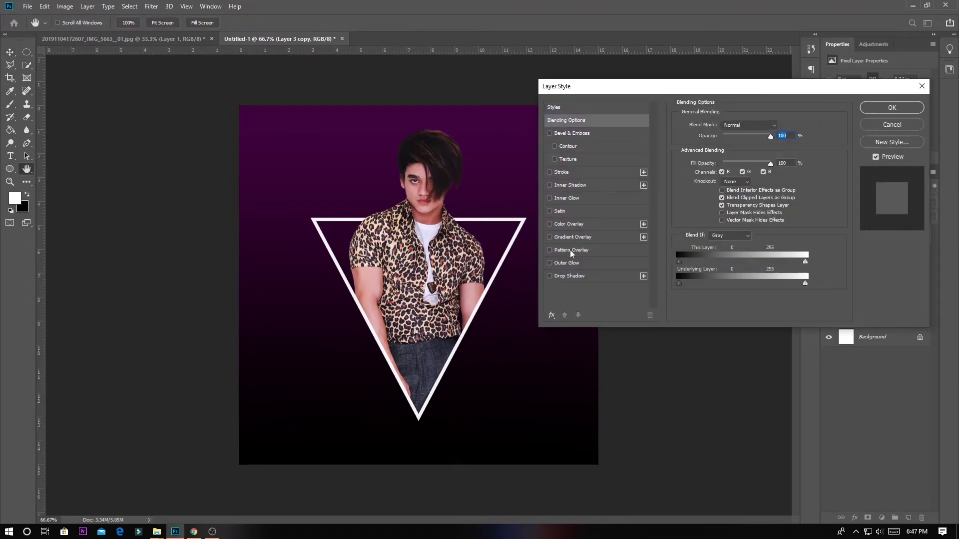
click(550, 263)
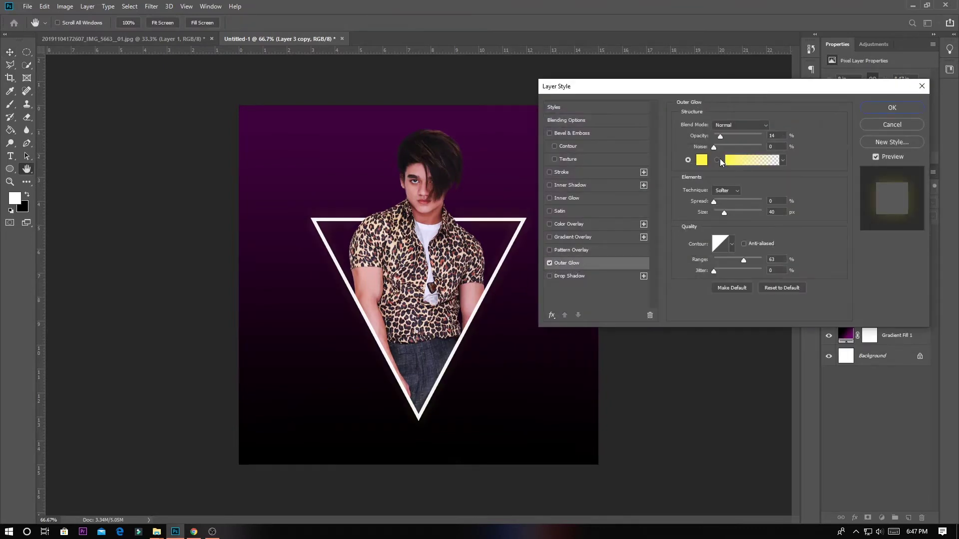
drag(724, 138, 763, 137)
click(702, 159)
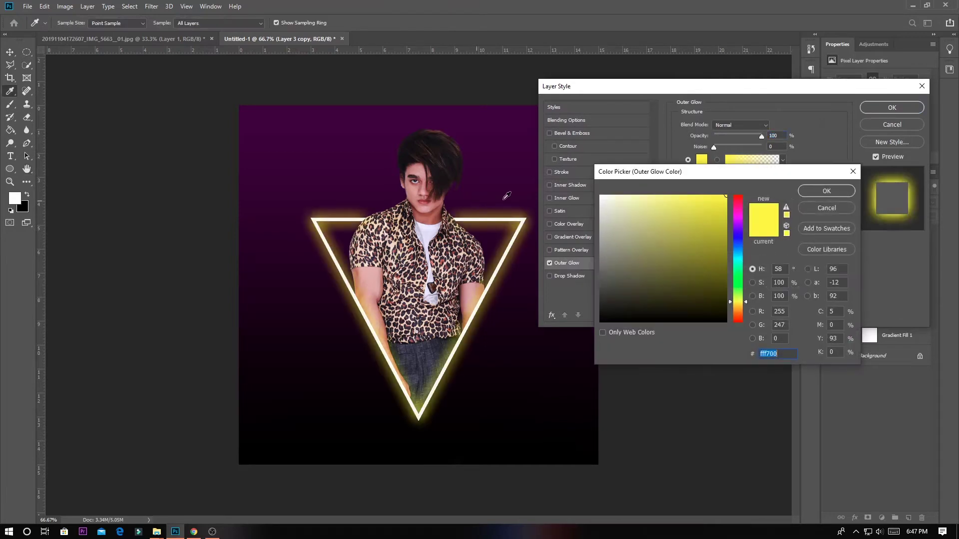
drag(738, 301, 738, 211)
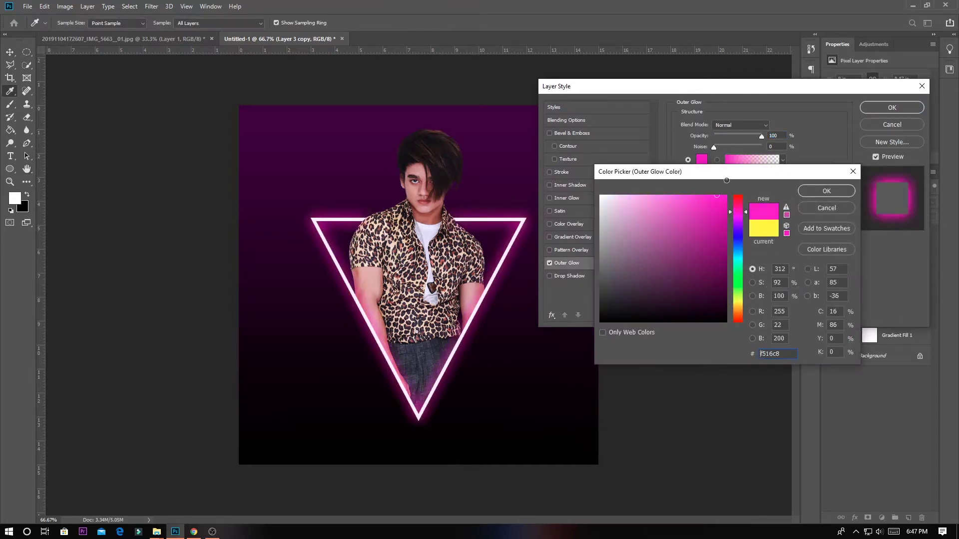
click(804, 194)
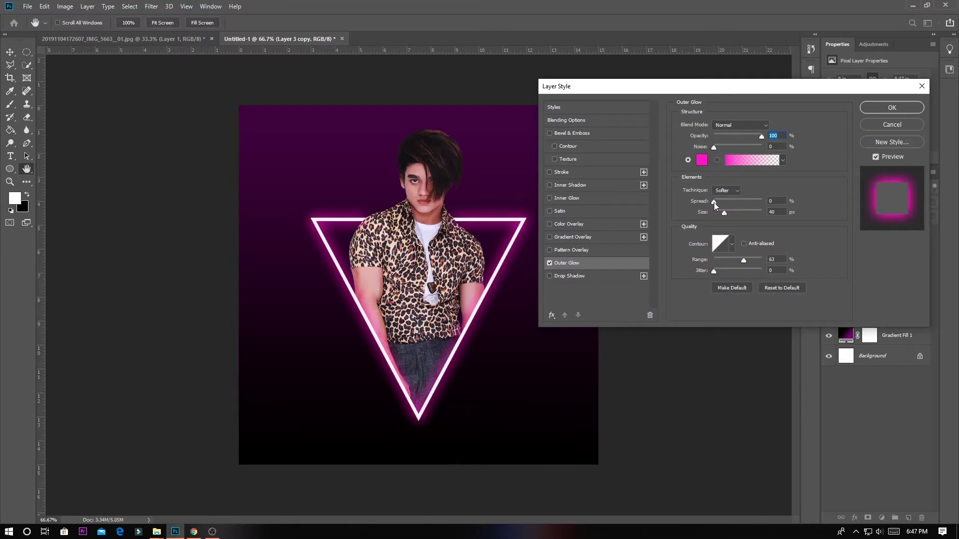
drag(728, 212, 735, 213)
click(552, 198)
click(891, 108)
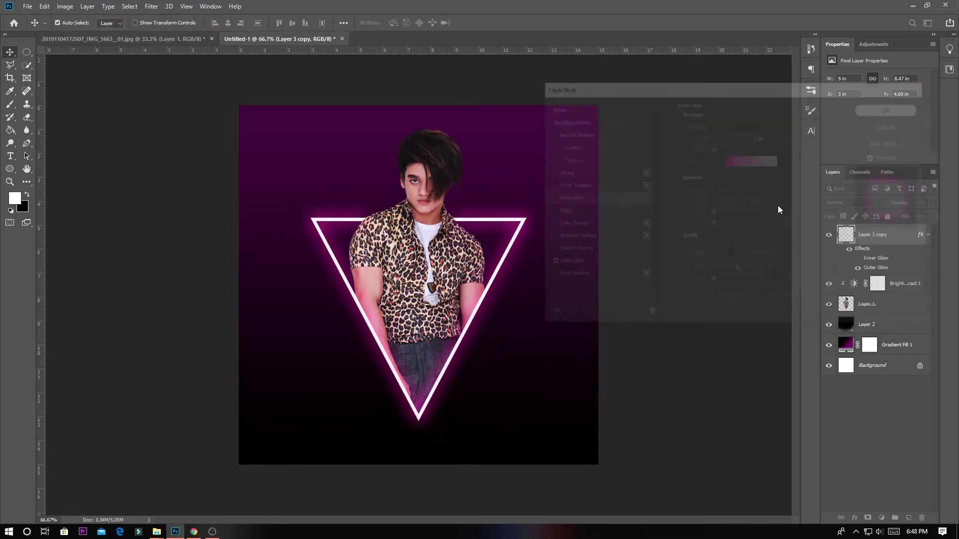
click(882, 300)
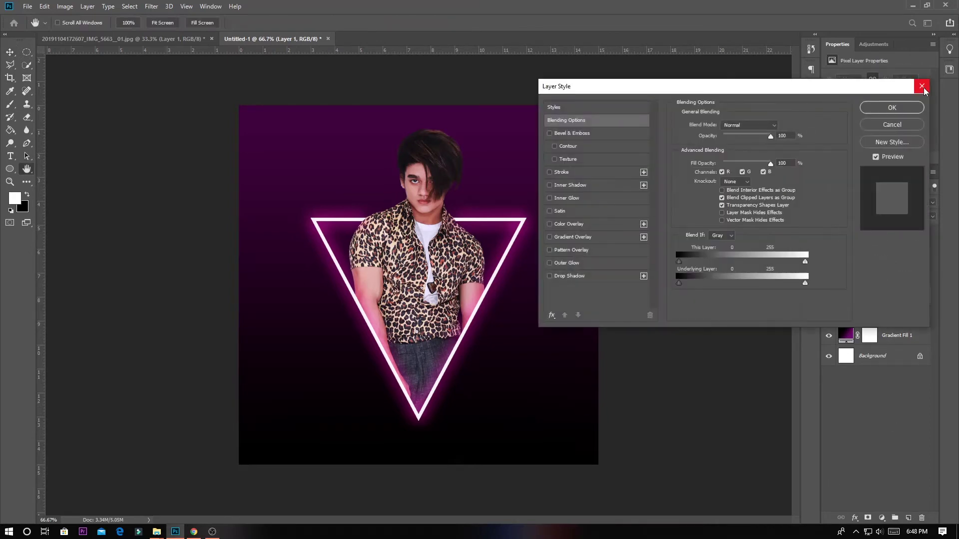
click(922, 87)
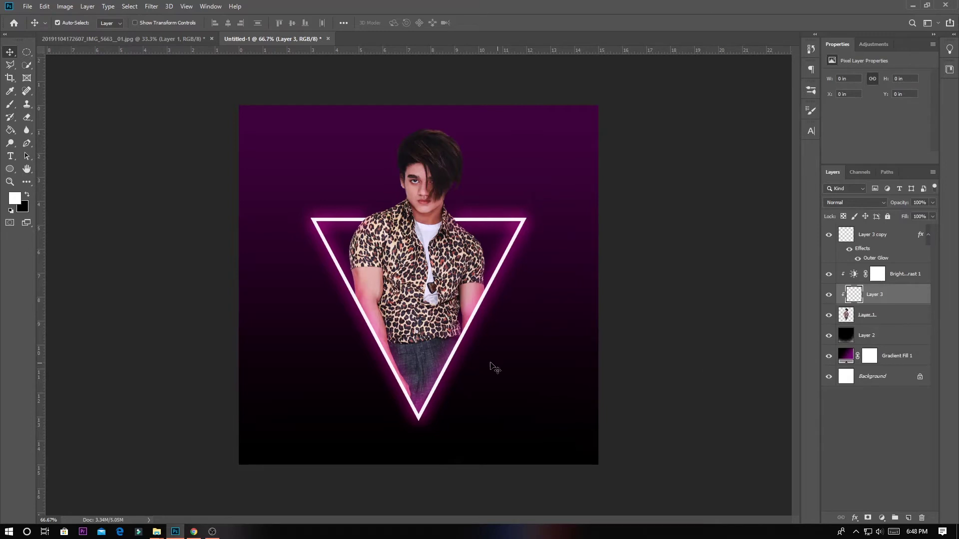
Pick a bright pink, paint it over the man's shirt and arms, and blend it as Overlay at reduced opacity
key(i)
click(14, 198)
click(567, 200)
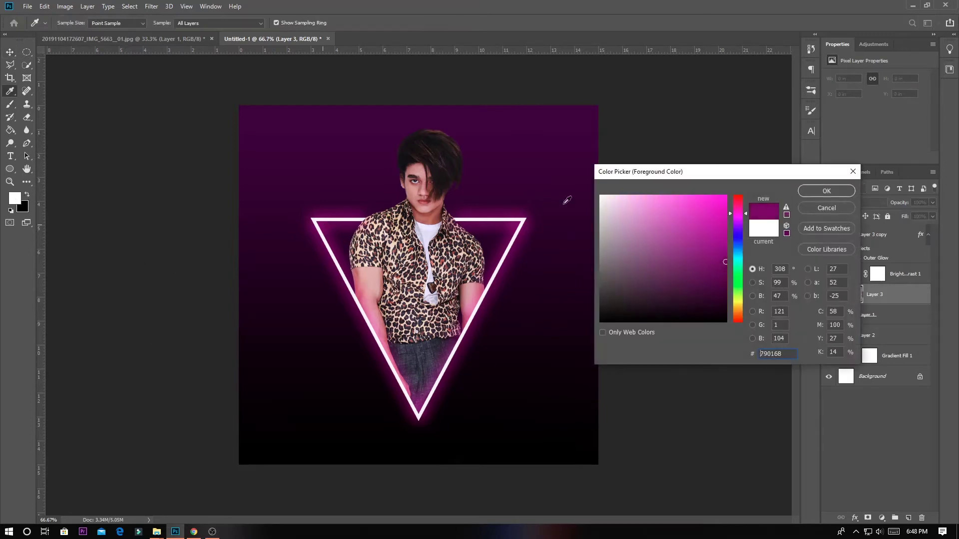
click(708, 213)
click(827, 190)
key(b)
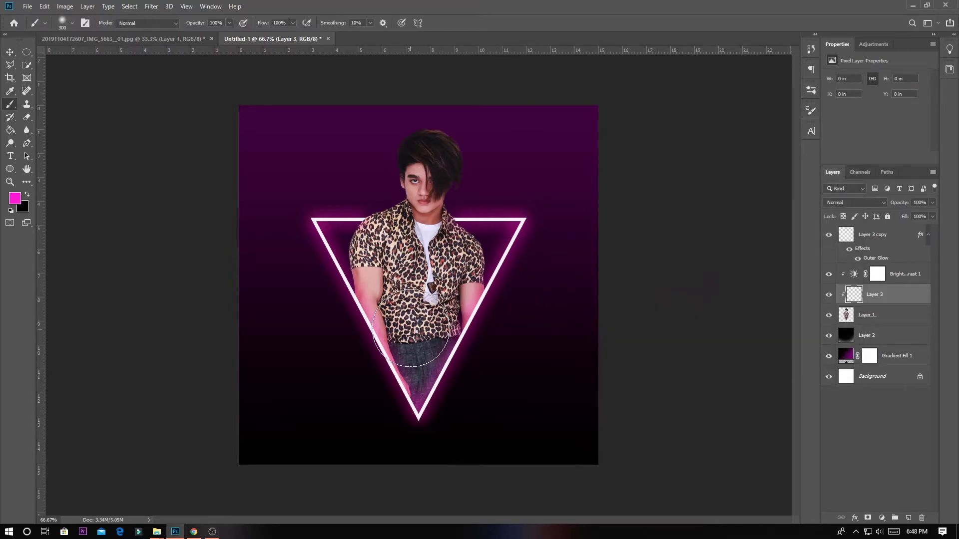
key(bracketright)
mouse_move(550, 321)
mouse_down()
mouse_move(302, 364)
mouse_move(380, 279)
mouse_up()
click(854, 202)
click(833, 323)
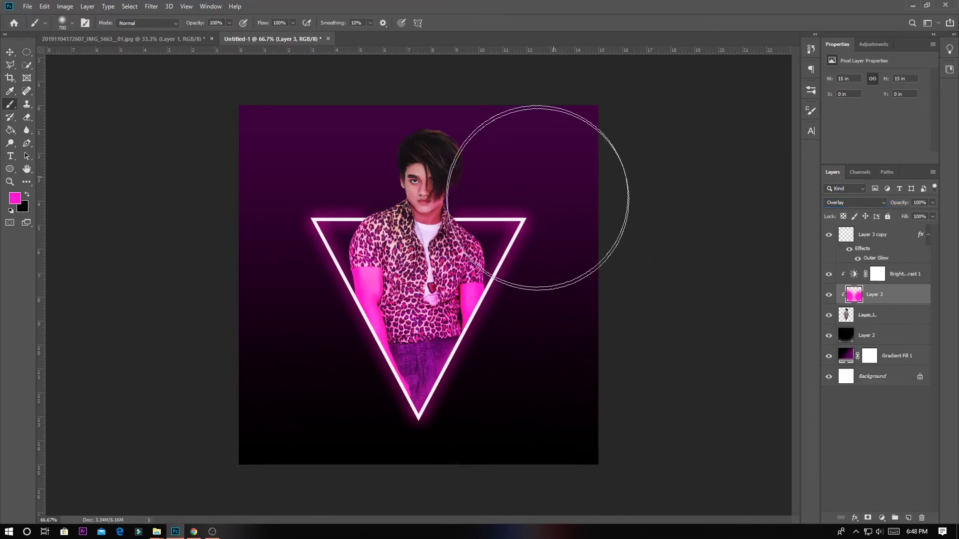
drag(897, 206, 904, 205)
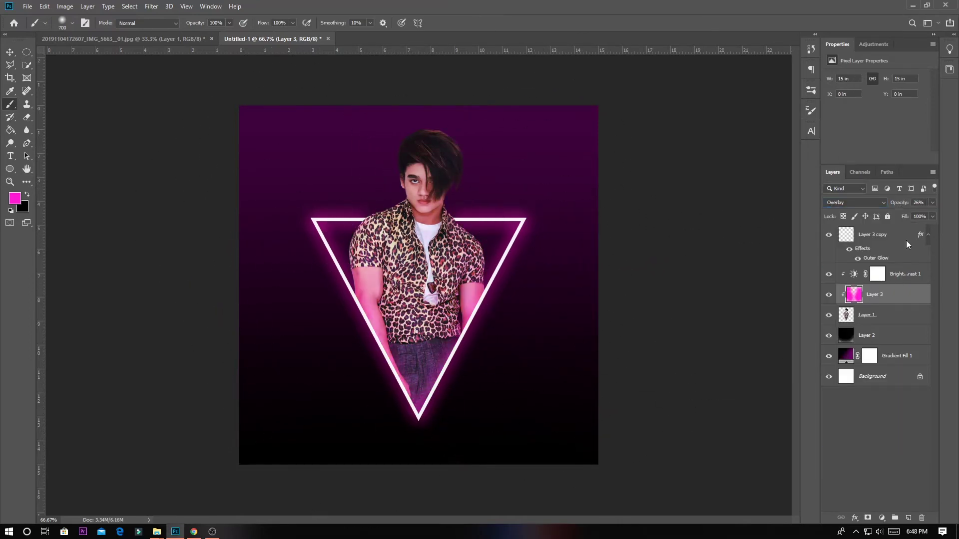
On a new Screen-blended layer, paint soft pink light along the man's right side and hair edge
click(908, 518)
key(ctrl+plus)
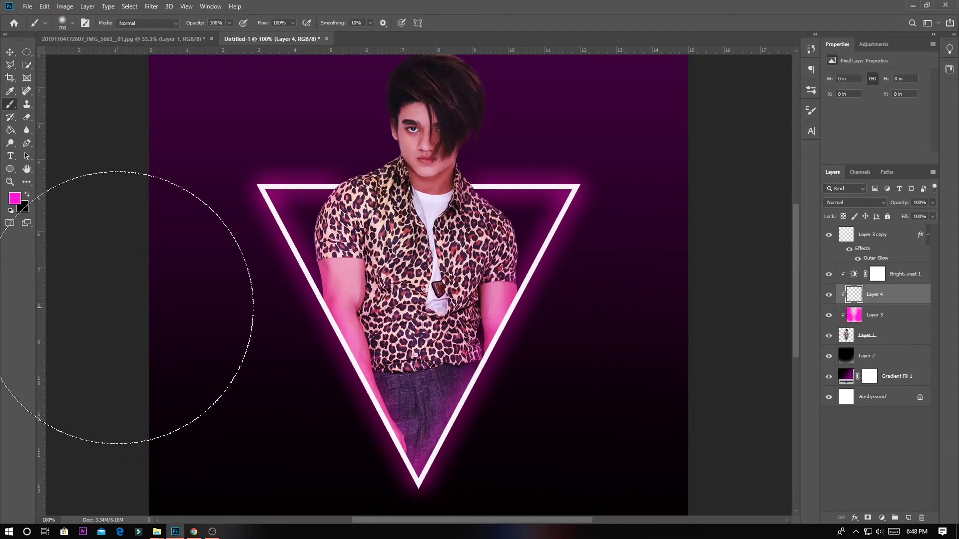
click(120, 308)
click(854, 203)
click(849, 281)
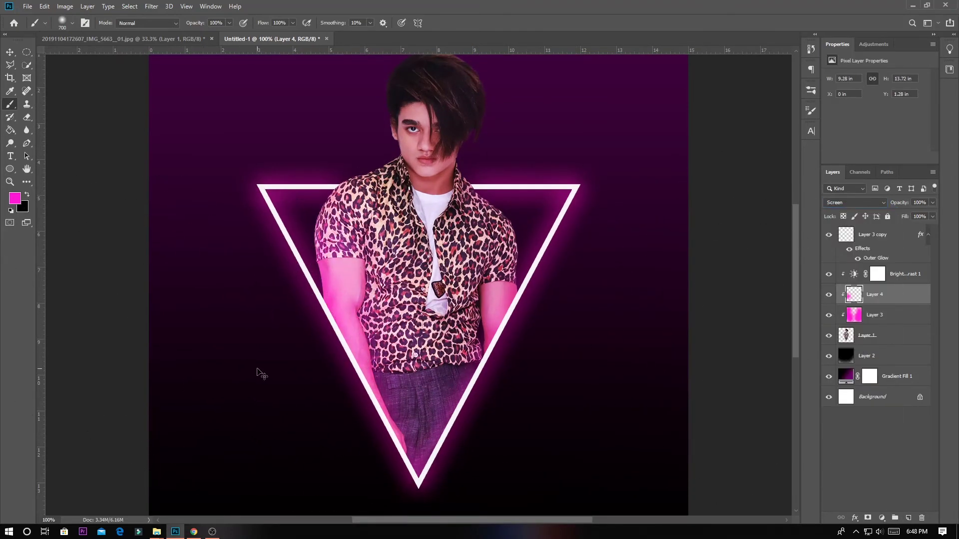
key(bracketleft)
key(bracketleft)
key(bracketleft)
drag(445, 488, 547, 330)
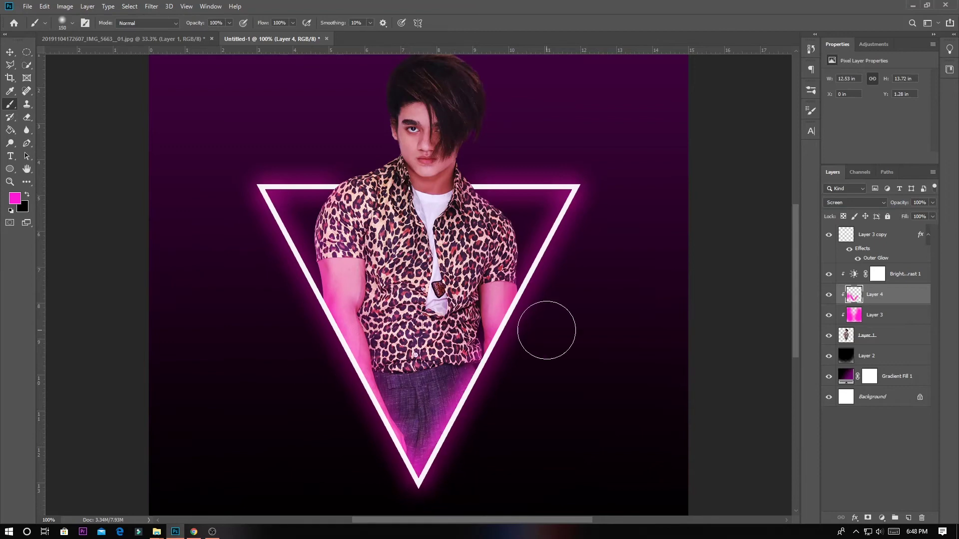
scroll(546, 330, up, 3)
key(bracketleft)
key(bracketleft)
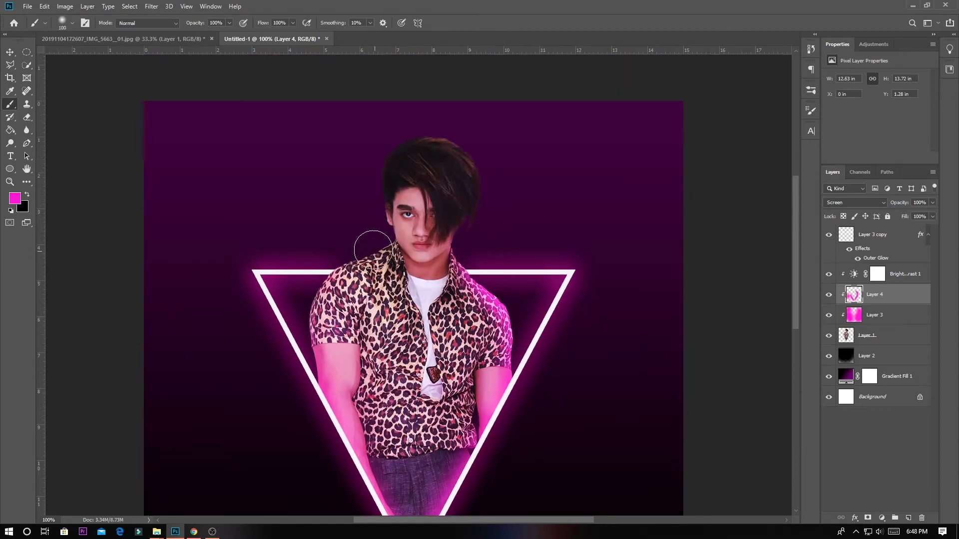
scroll(327, 320, up, 5)
key(bracketright)
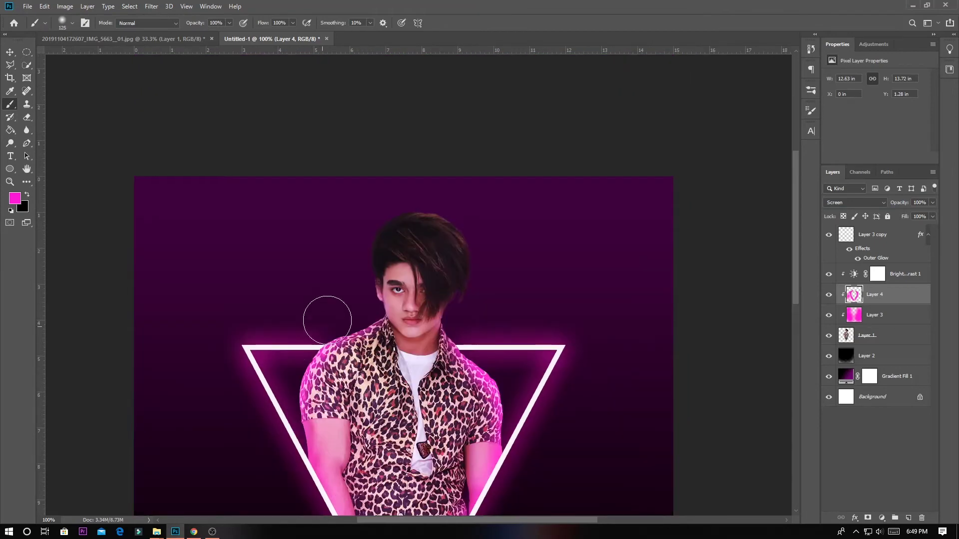
mouse_move(377, 293)
mouse_down()
mouse_move(379, 220)
mouse_move(392, 211)
mouse_up()
Erase the excess pink glow, set Layer 4 to 54% opacity, and add empty Layer 5
key(e)
scroll(395, 209, down, 2)
key(bracketright)
click(881, 202)
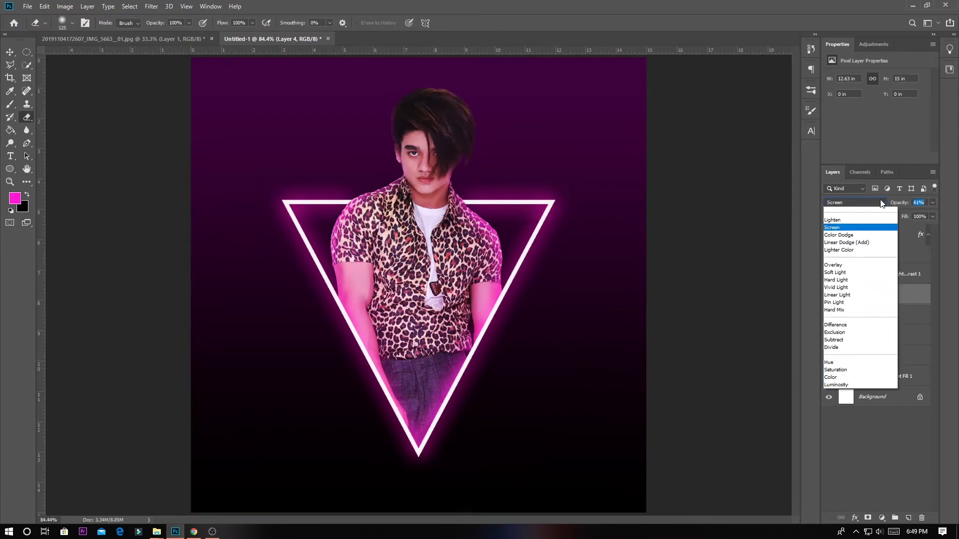
key(Escape)
key(ctrl+minus)
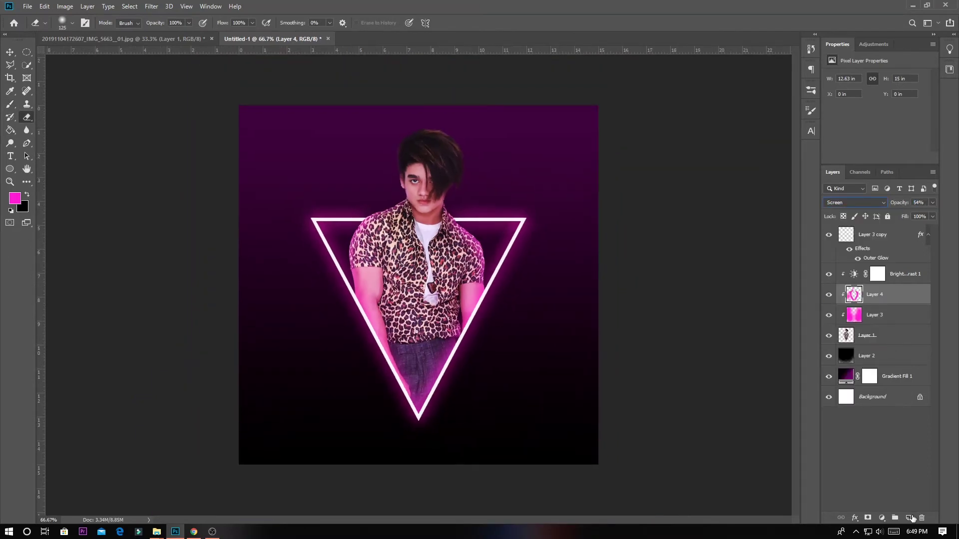
click(908, 517)
Paint black shading across the top of the image on the clipped layer with a 400 px brush
key(b)
key(x)
key(bracketright)
key(bracketright)
key(bracketright)
key(bracketright)
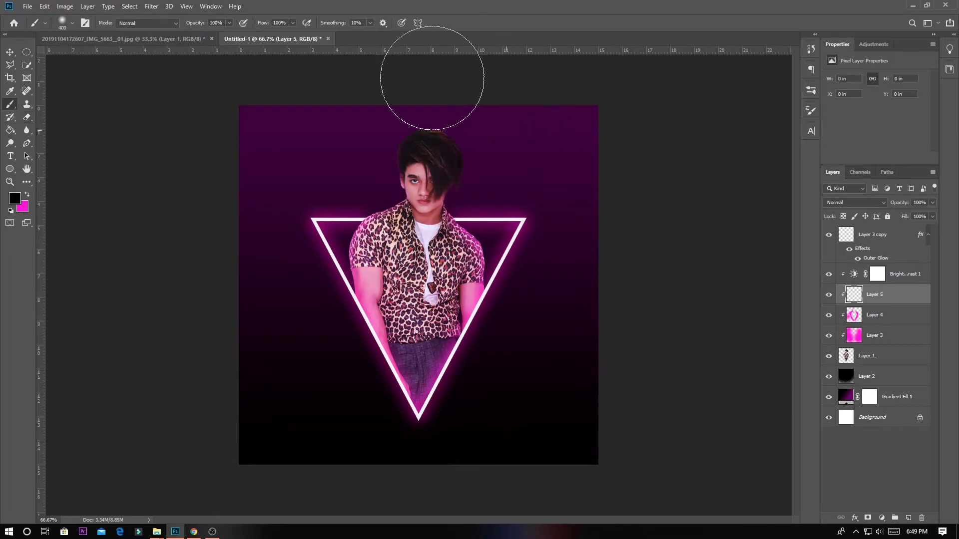
drag(432, 78, 321, 118)
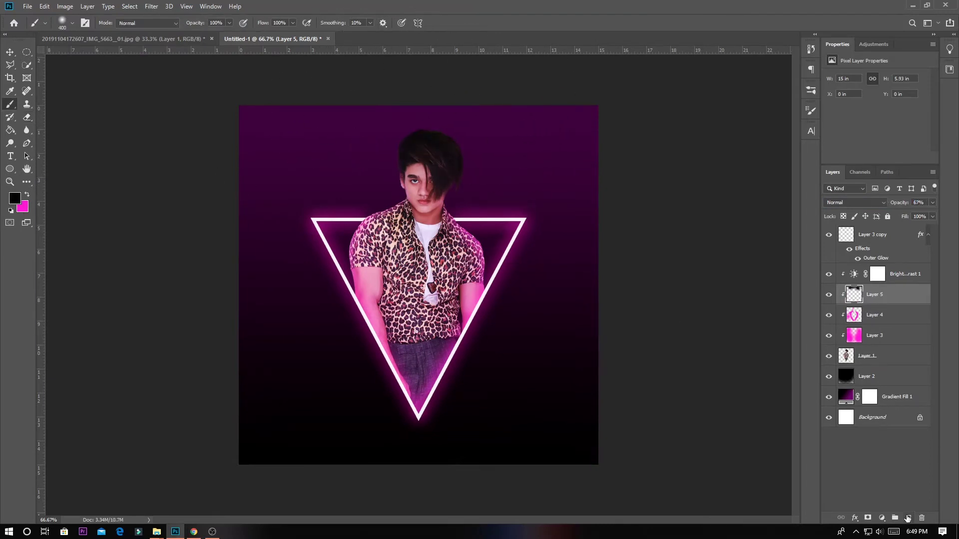
On a new clipped layer, paint a sampled dark purple across the top and blend it as Soft Light
click(907, 517)
click(14, 198)
click(268, 128)
click(825, 188)
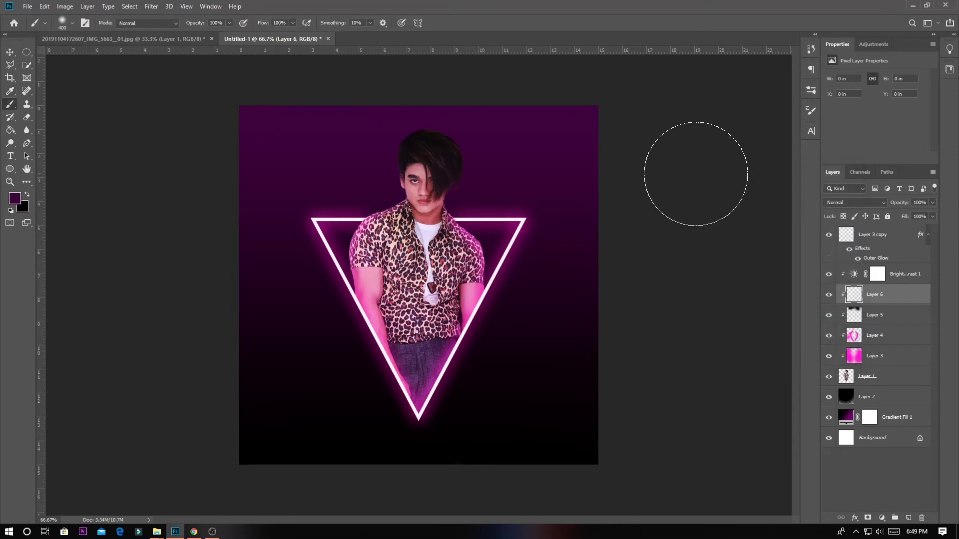
drag(695, 173, 320, 160)
click(844, 188)
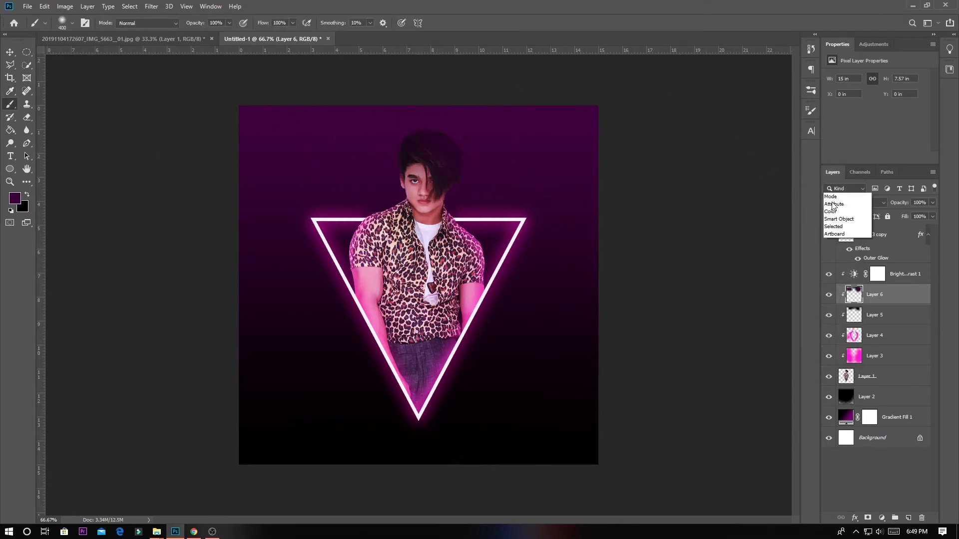
click(854, 202)
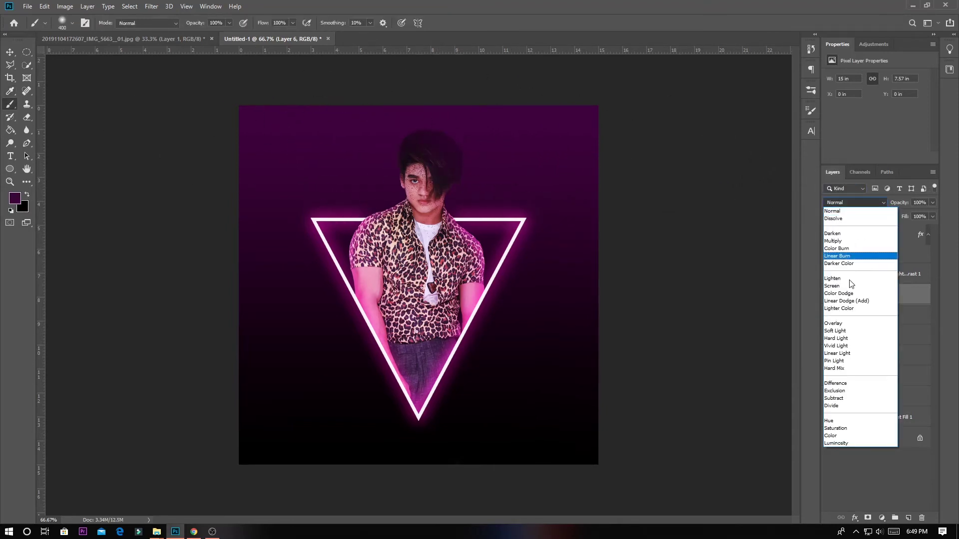
click(851, 331)
ctrl+click(877, 304)
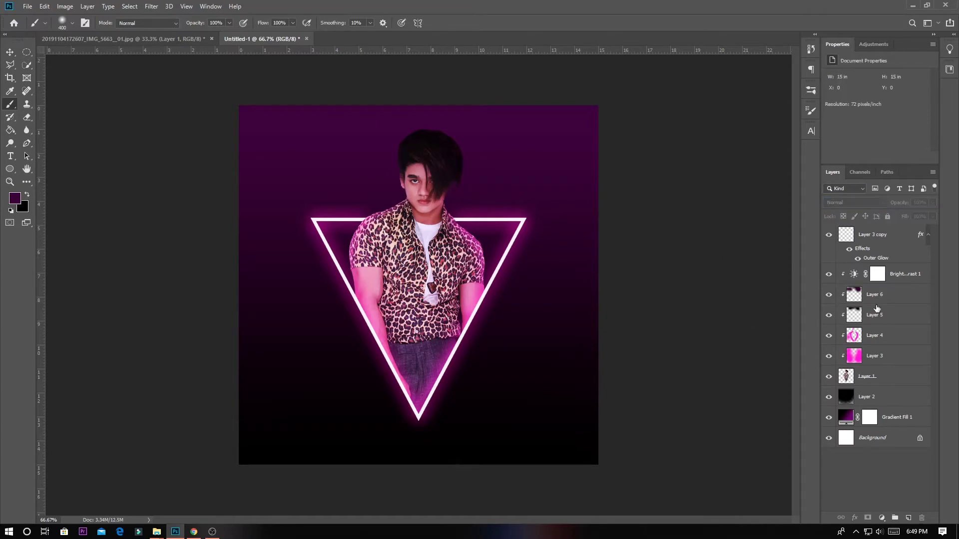
key(ctrl+minus)
click(10, 52)
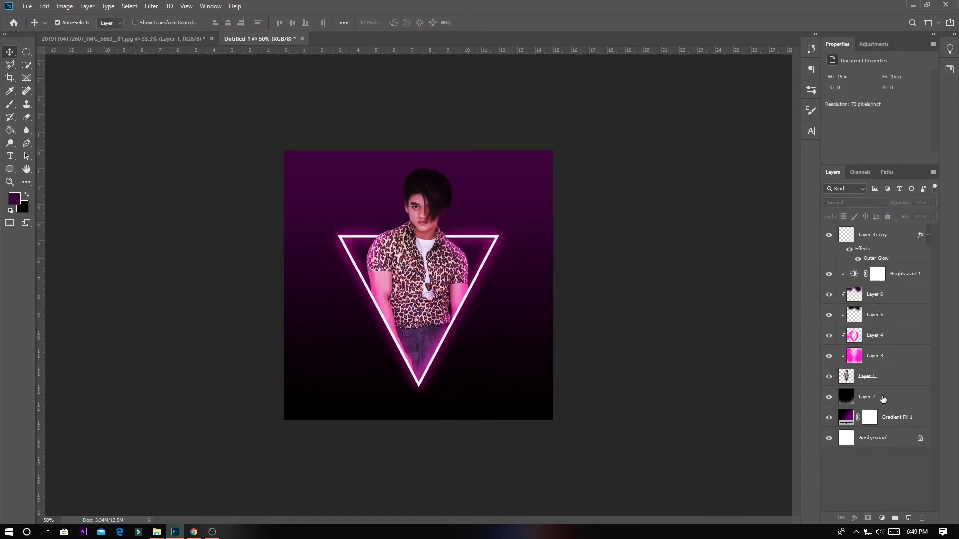
Shift the man and triangle layers up slightly and erase the stray jeans bits at the bottom
click(888, 376)
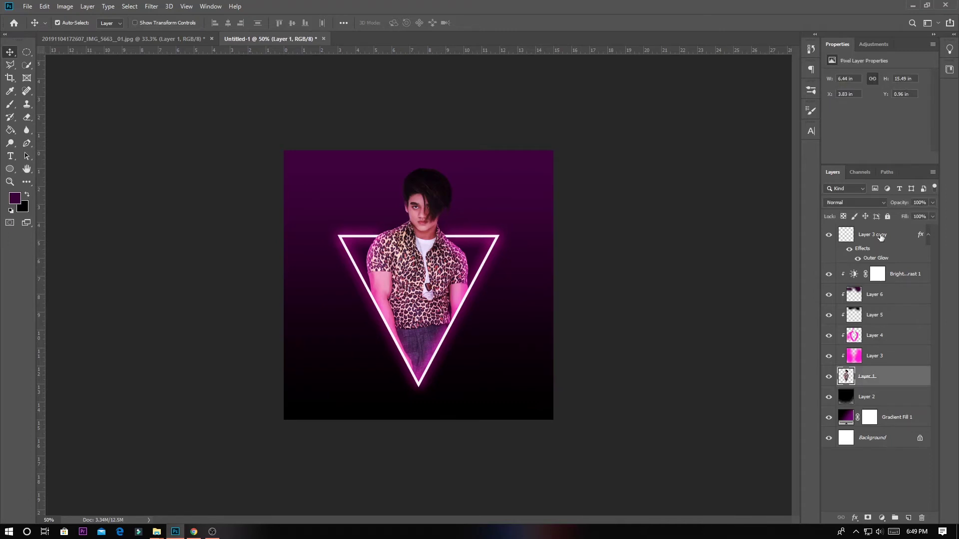
ctrl+click(845, 378)
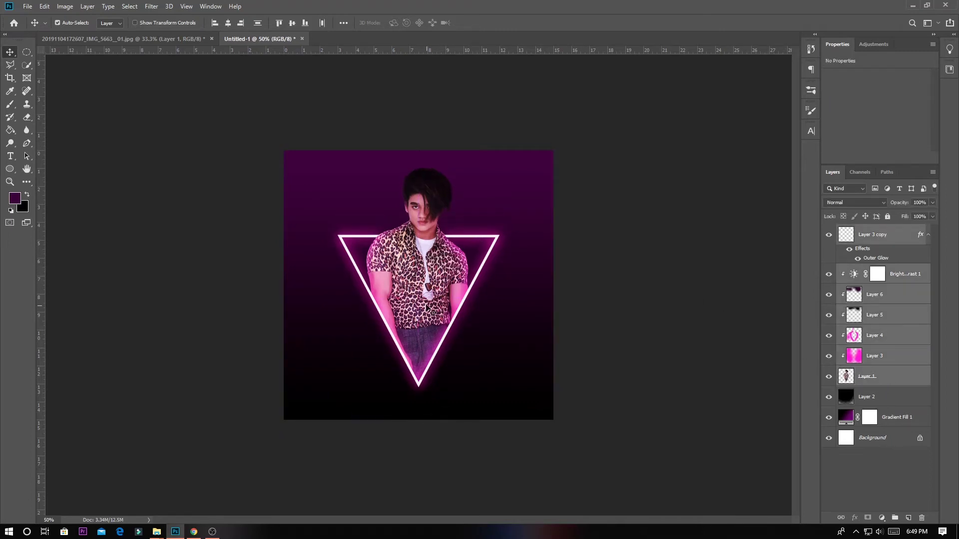
drag(428, 306, 428, 293)
ctrl+click(498, 411)
key(e)
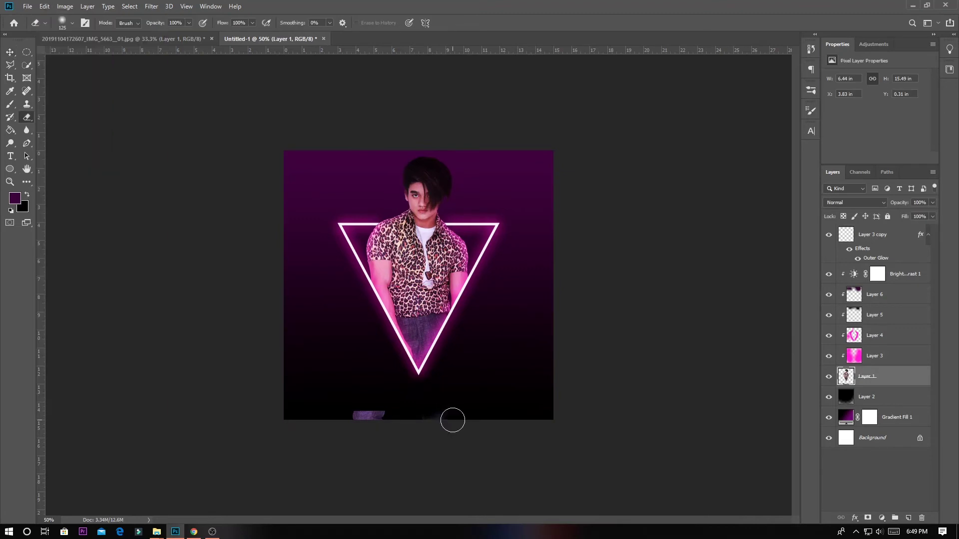
drag(452, 417, 270, 421)
Lower the black Layer 2's opacity to 32%
click(863, 398)
click(828, 397)
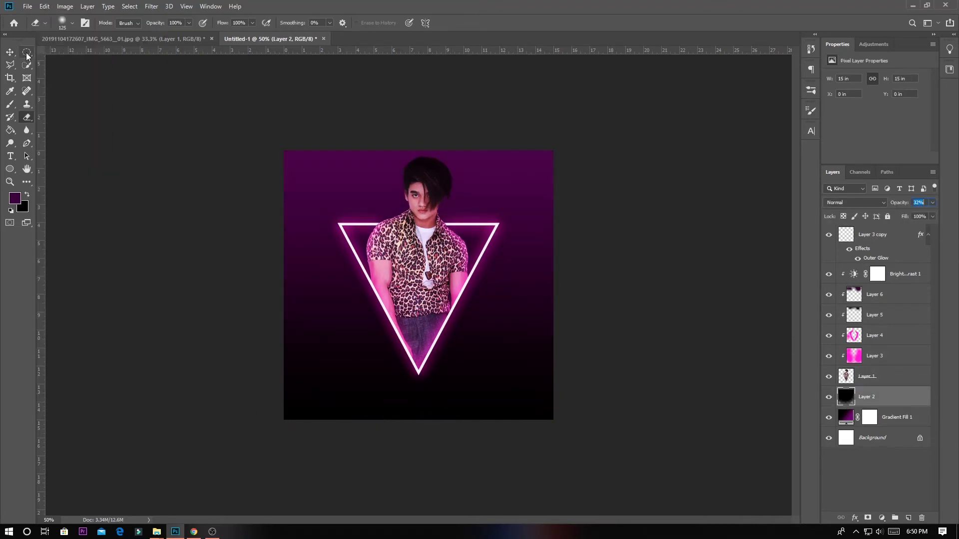
key(v)
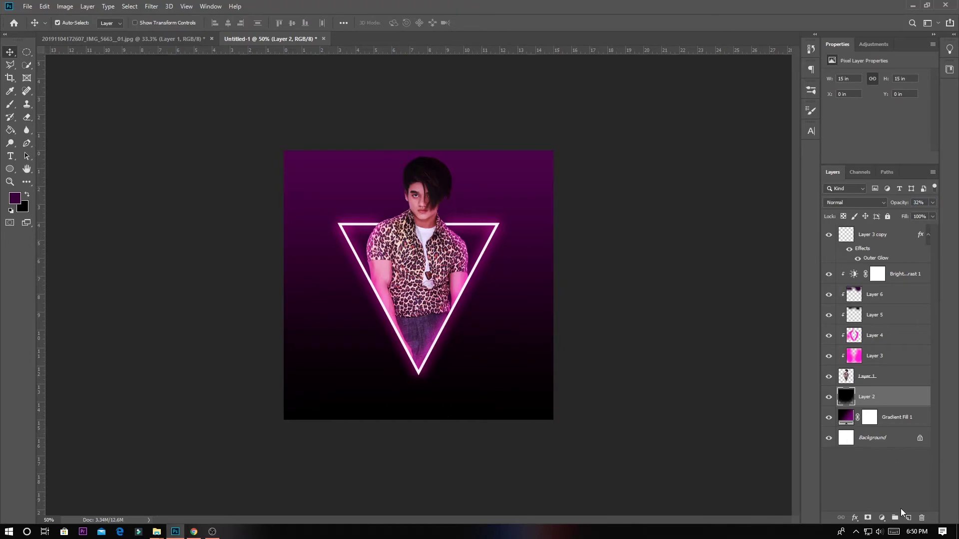
On a new layer above Layer 2, paint a large soft dot in the sampled neon pink
click(908, 519)
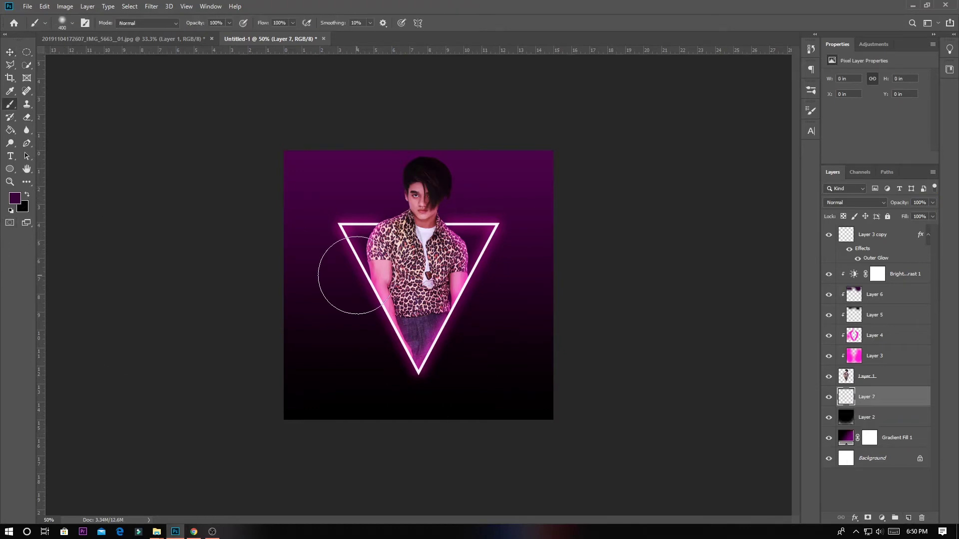
click(11, 210)
key(x)
click(344, 222)
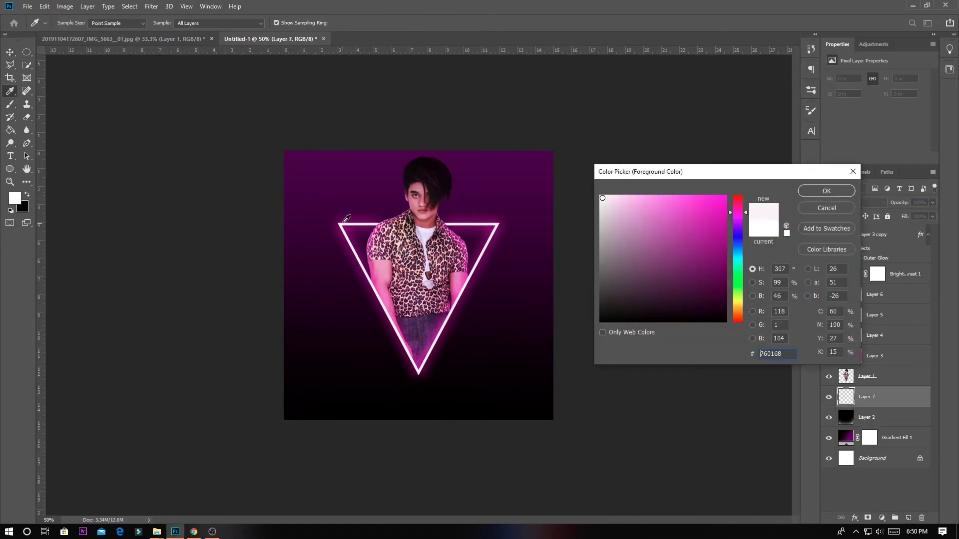
click(826, 190)
key(b)
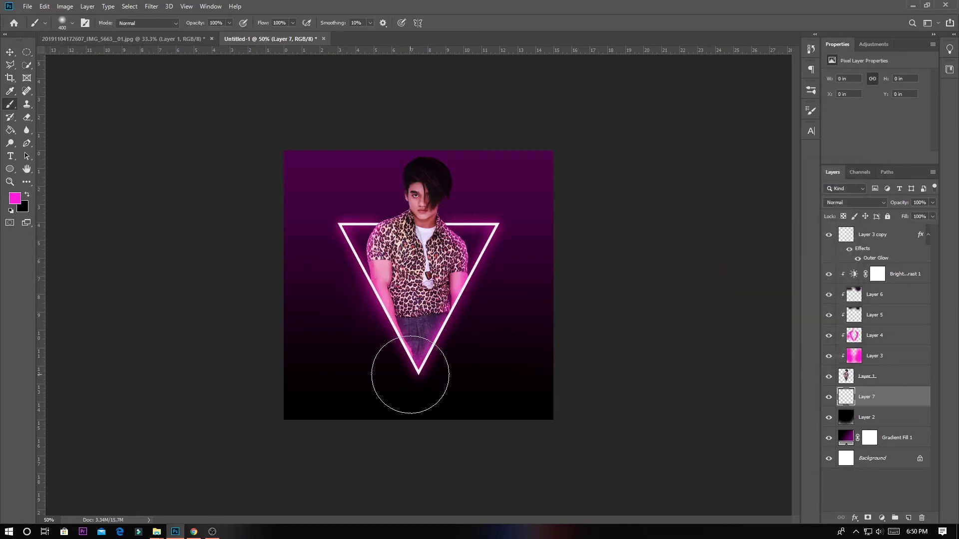
key(bracketright)
key(bracketright)
key(bracketright)
click(420, 299)
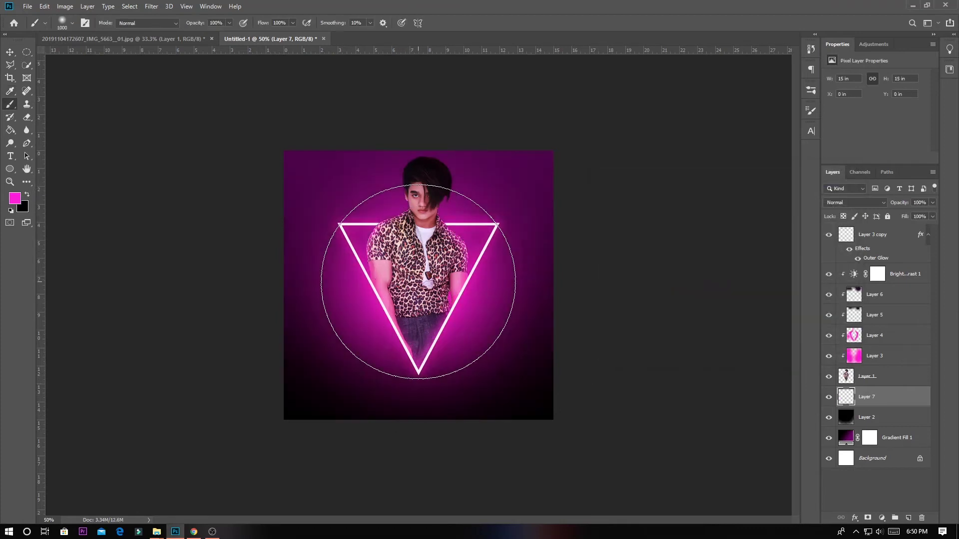
Squash the pink dot into a thin strip centred beneath the triangle
key(ctrl+t)
drag(419, 150, 417, 395)
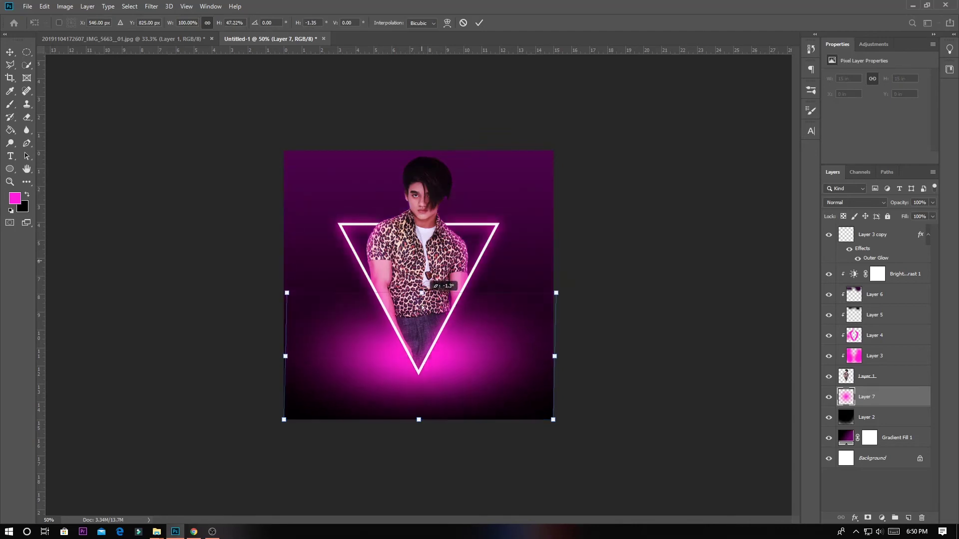
mouse_move(553, 420)
mouse_down()
mouse_move(427, 407)
mouse_move(442, 402)
mouse_up()
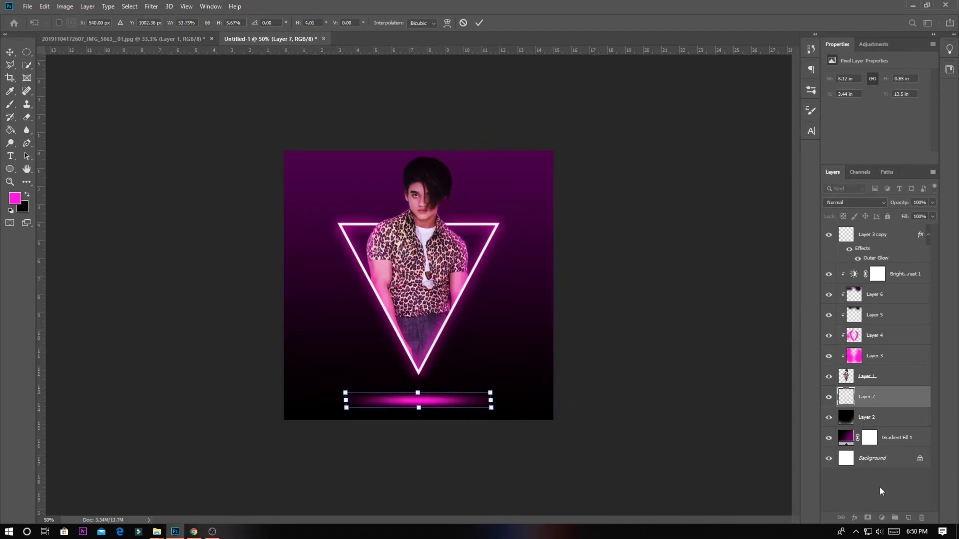
key(Return)
Erase the ends of the pink strip and fade the floor glow to 40% opacity
key(b)
key(e)
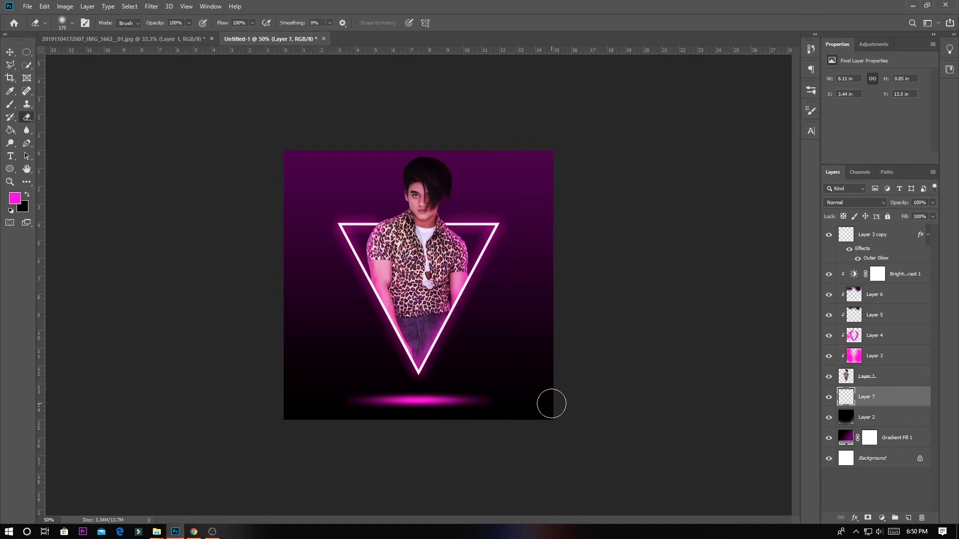
key(bracketright)
key(bracketright)
key(bracketright)
click(310, 381)
click(535, 394)
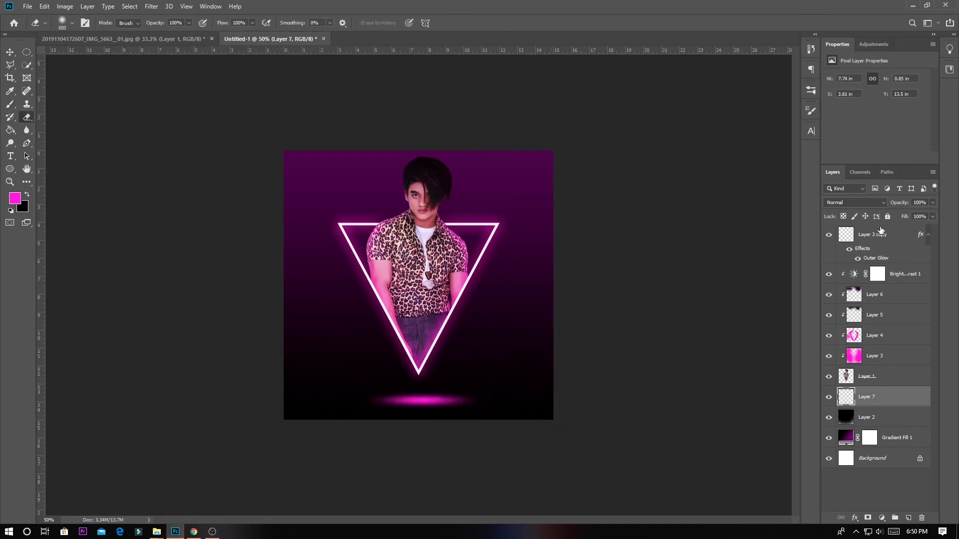
drag(899, 202, 887, 201)
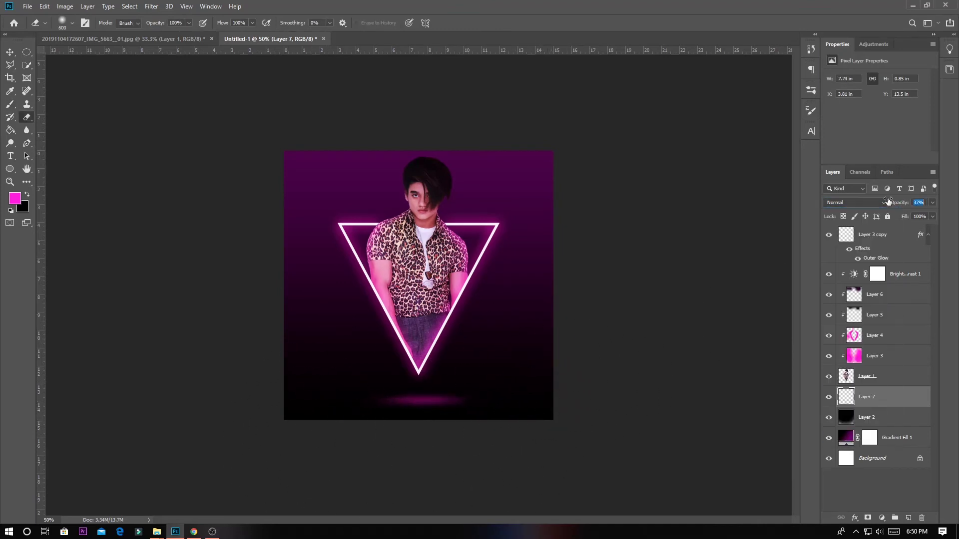
text(40)
click(10, 54)
key(ctrl+plus)
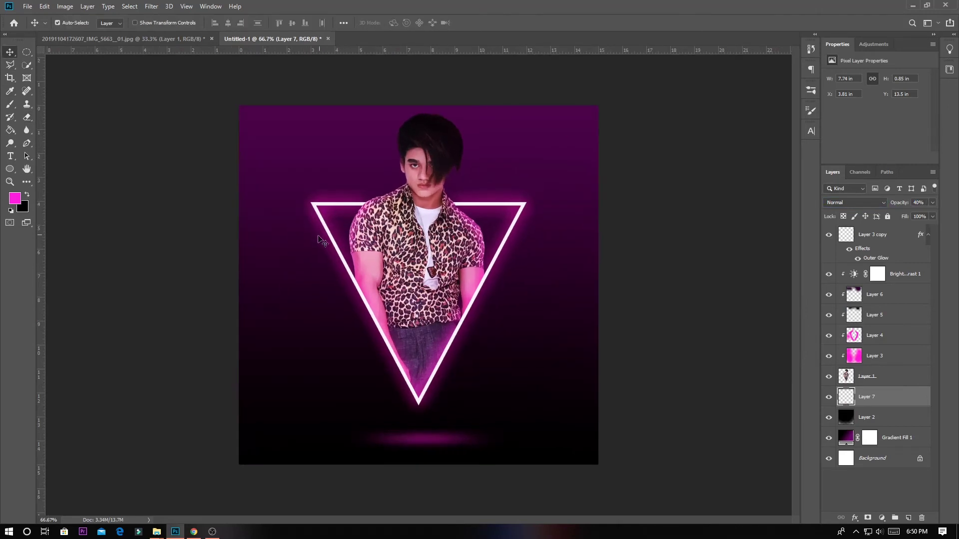
Add a new top layer and draw a curved path beside the triangle's upper left edge
click(895, 238)
click(908, 518)
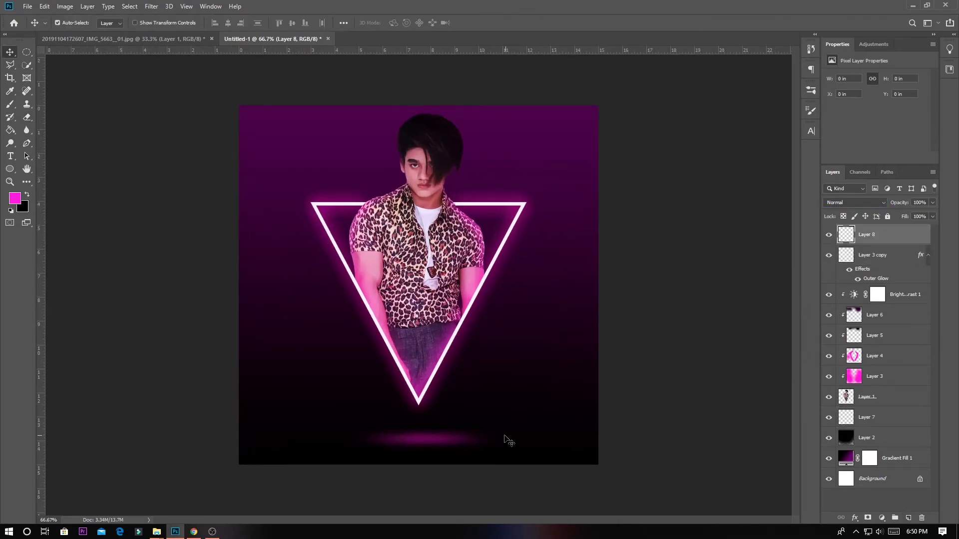
key(p)
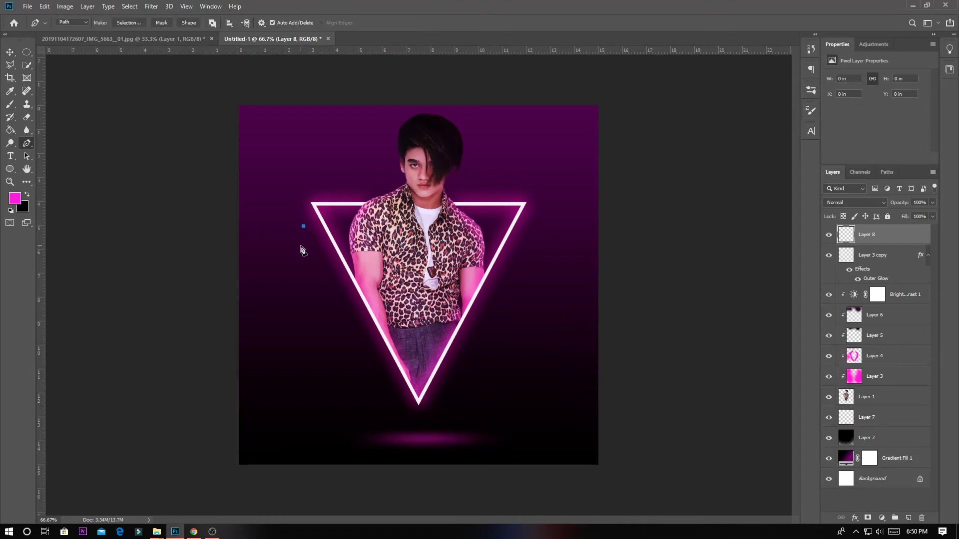
key(ctrl+plus)
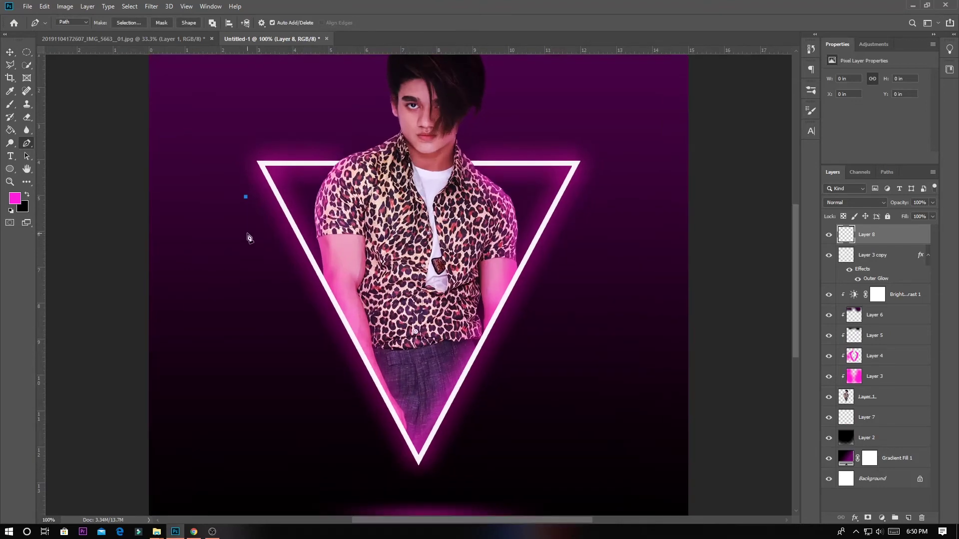
drag(245, 233, 257, 245)
click(264, 251)
key(ctrl+z)
Set the brush to a 30 px round tip
key(b)
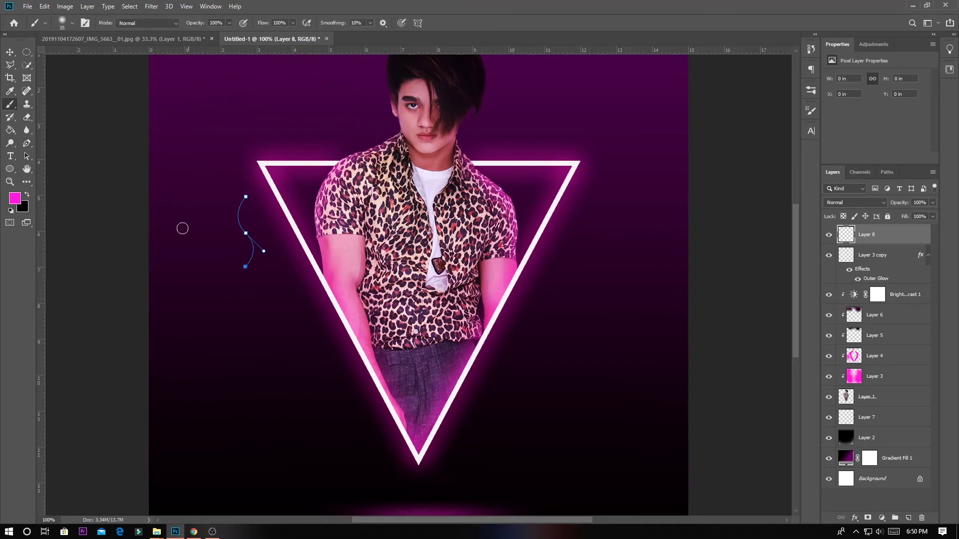
key(F5)
click(782, 107)
key(bracketleft)
click(60, 25)
key(F5)
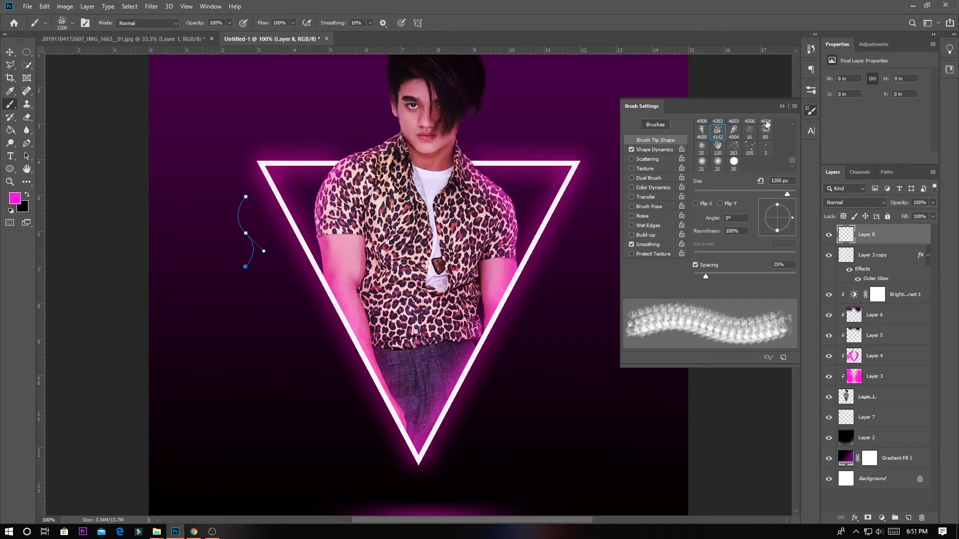
click(734, 161)
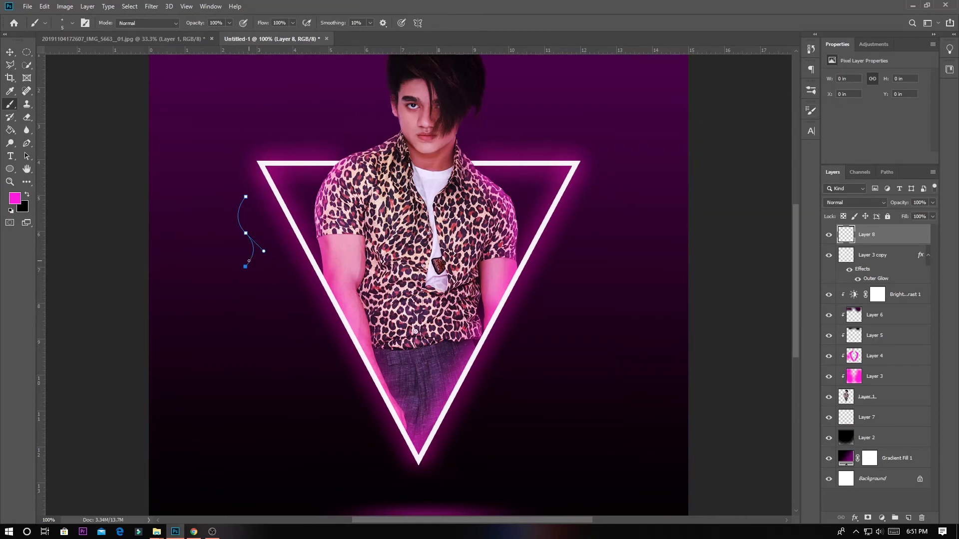
Stroke the curved path with the brush in white to make a squiggle
key(p)
right_click(242, 236)
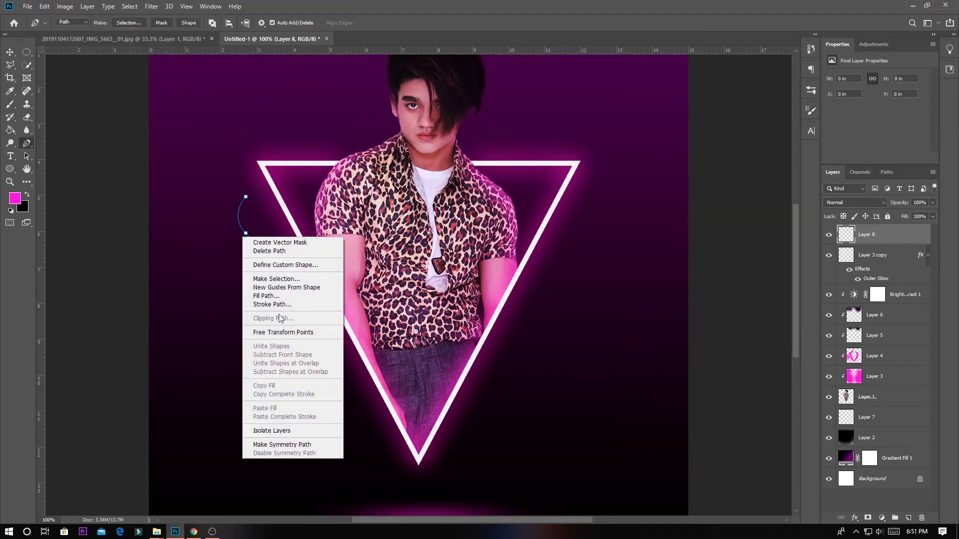
click(267, 295)
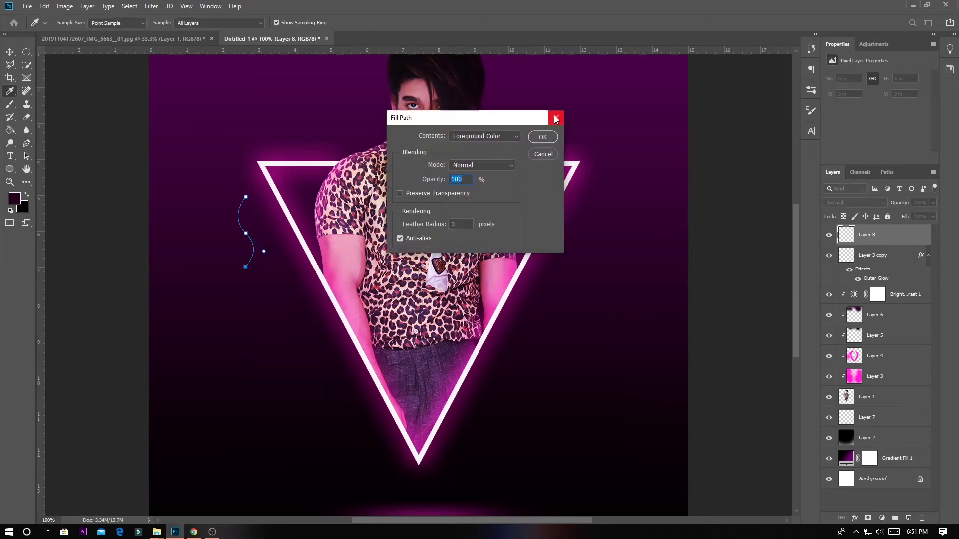
click(556, 119)
right_click(243, 235)
click(270, 306)
click(443, 168)
click(537, 166)
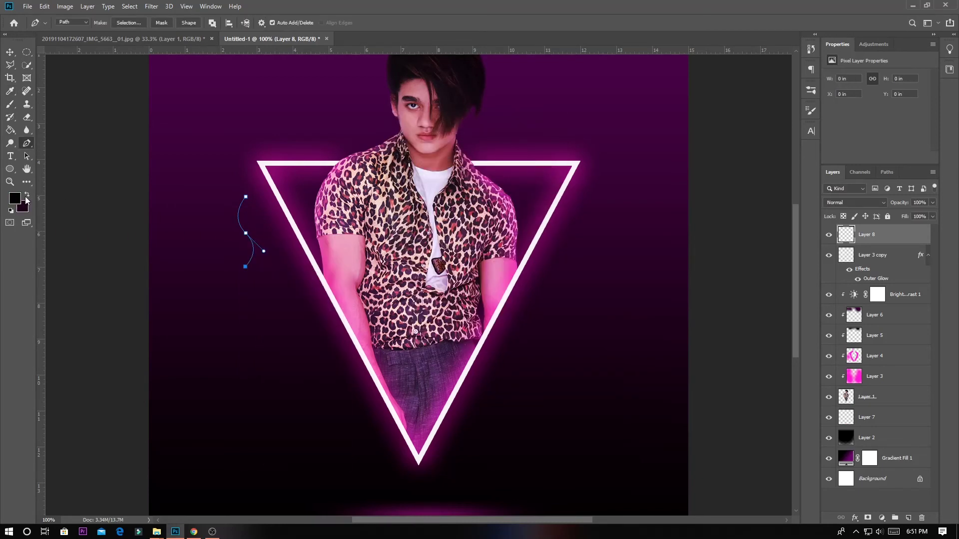
right_click(244, 226)
click(270, 298)
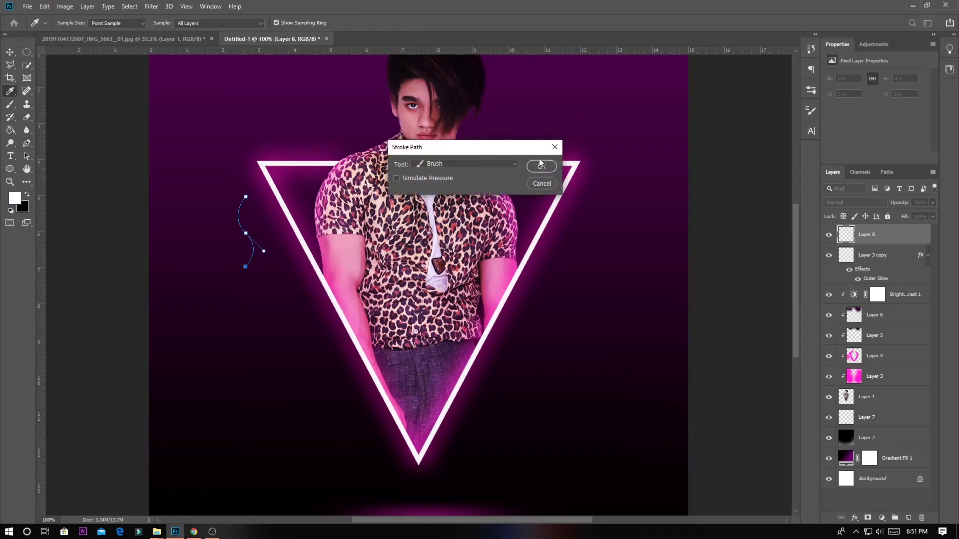
click(539, 162)
Move the white squiggle down and to the right along the triangle
key(v)
mouse_move(247, 241)
mouse_down()
mouse_move(265, 240)
mouse_move(257, 234)
mouse_move(268, 219)
mouse_move(291, 304)
mouse_up()
key(ctrl+t)
key(Return)
ctrl+click(282, 243)
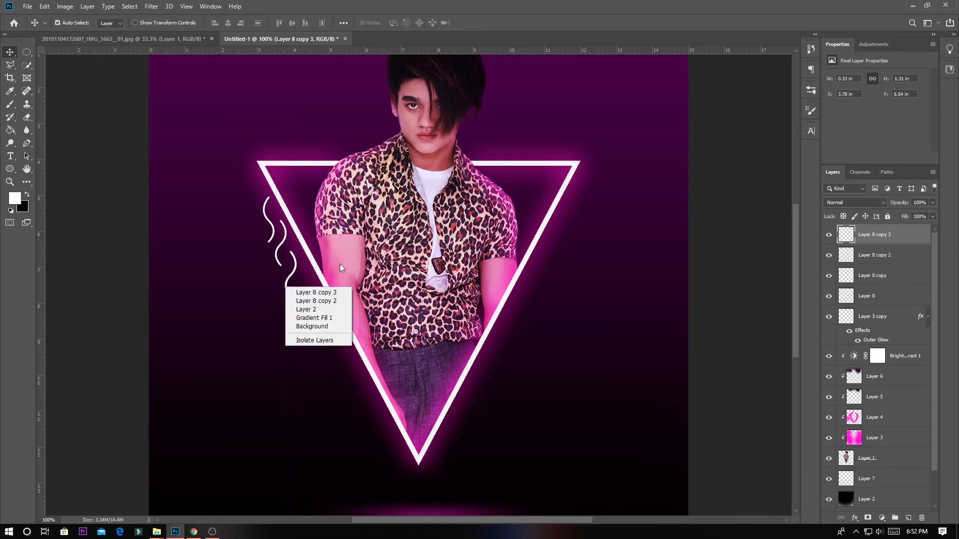
Duplicate a squiggle layer and flip the copy horizontally
right_click(300, 317)
key(ctrl+alt+t)
click(324, 436)
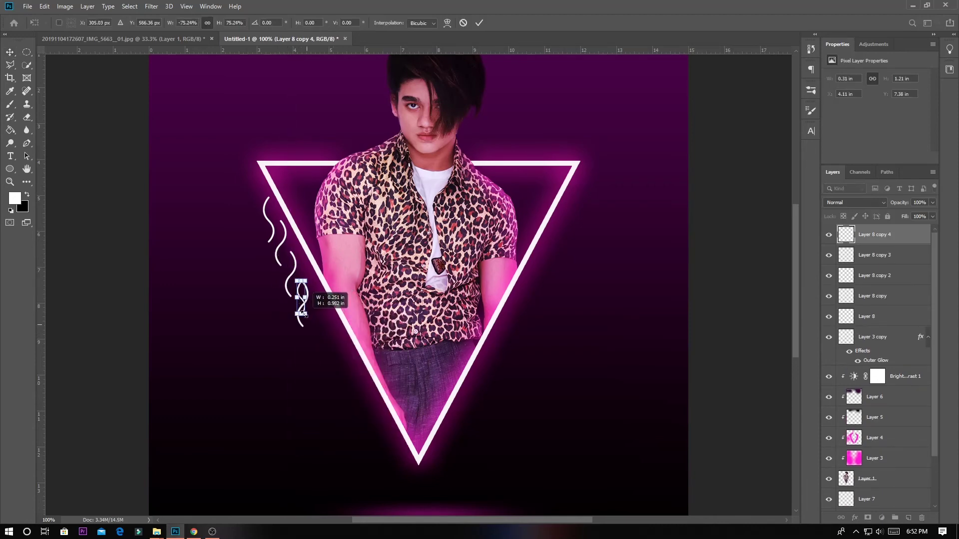
key(Return)
click(314, 344)
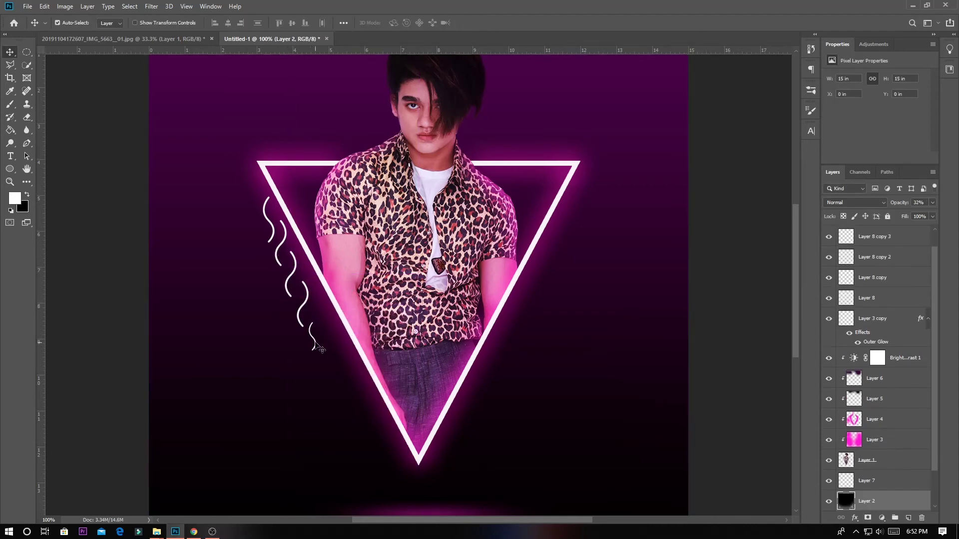
key(ctrl+0)
key(ctrl+j)
Move a squiggle copy further down the triangle's left side and tilt it along the edge
right_click(895, 254)
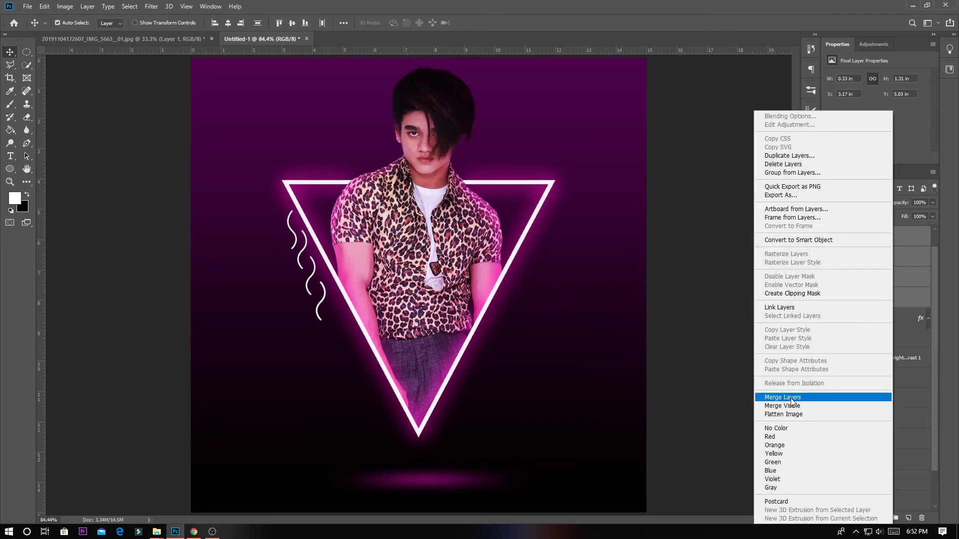
key(Escape)
drag(316, 286, 365, 387)
key(ctrl+t)
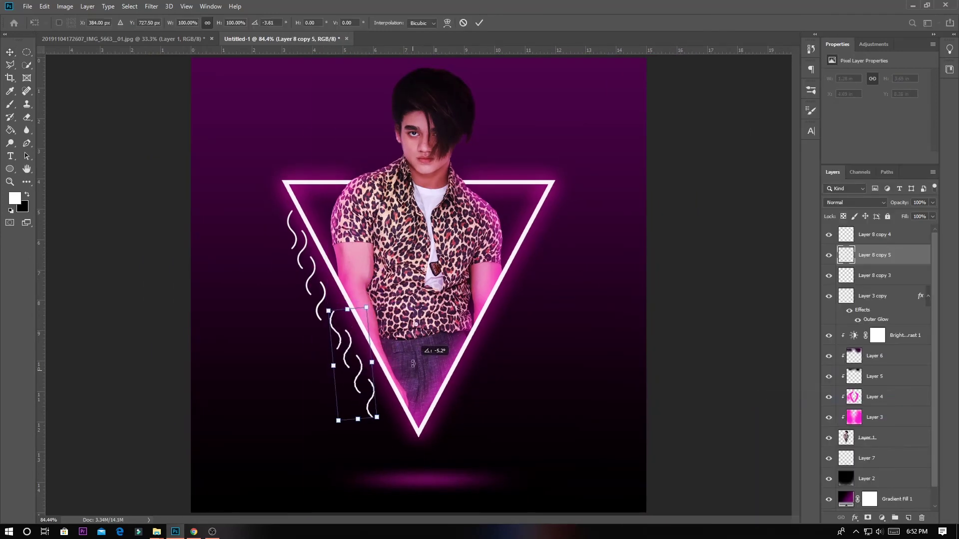
drag(634, 372, 634, 334)
key(Return)
key(ctrl+j)
key(Delete)
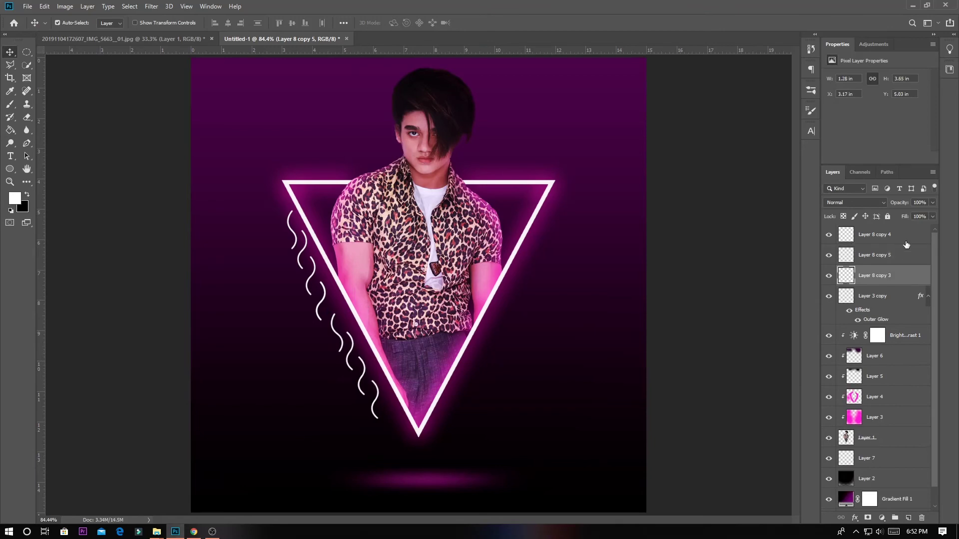
Mirror a copy of the combined squiggles onto the triangle's right side
double_click(899, 255)
click(905, 117)
key(Delete)
key(ctrl+t)
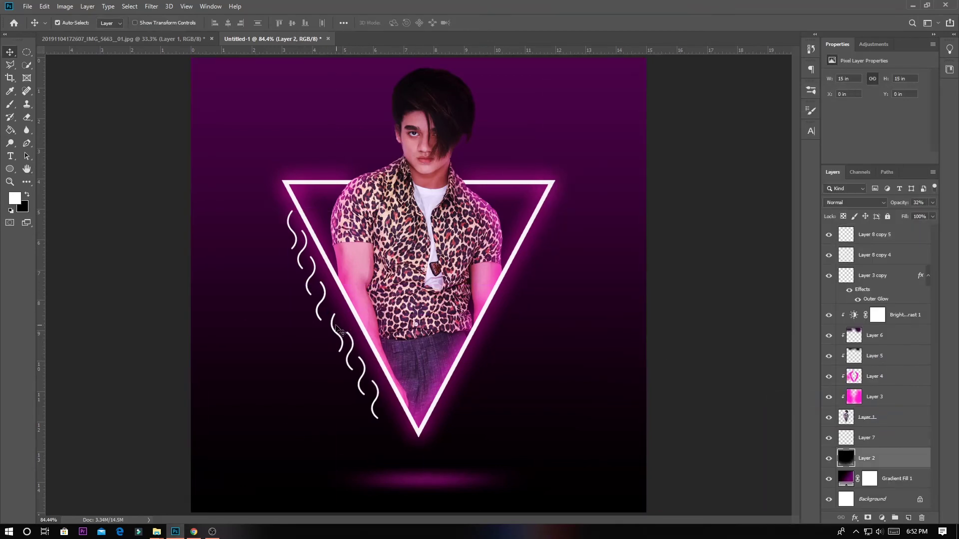
mouse_move(329, 332)
mouse_down()
mouse_move(495, 349)
mouse_move(487, 346)
mouse_up()
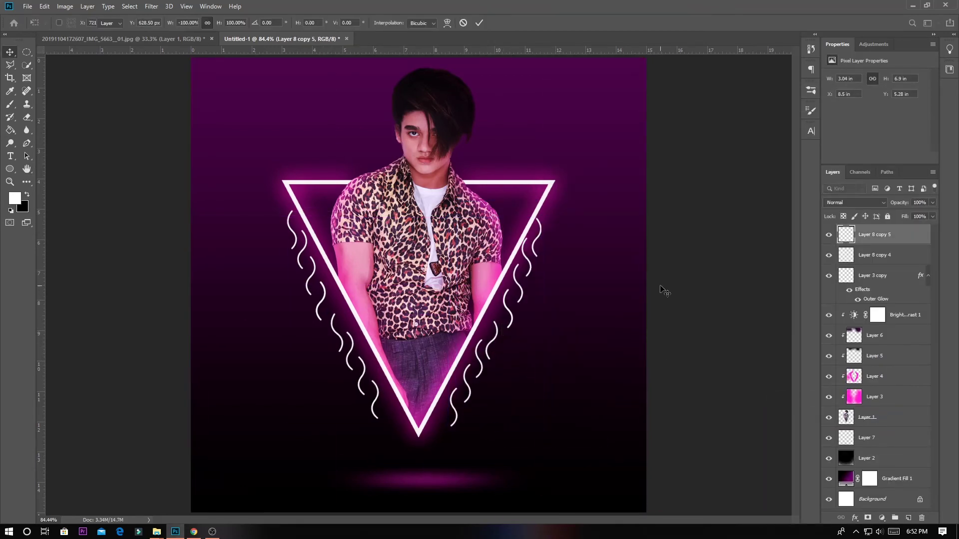
key(Return)
Merge both sides' squiggles into one layer and give them a pink Outer Glow
key(ctrl+minus)
ctrl+click(873, 255)
key(ctrl+e)
key(h)
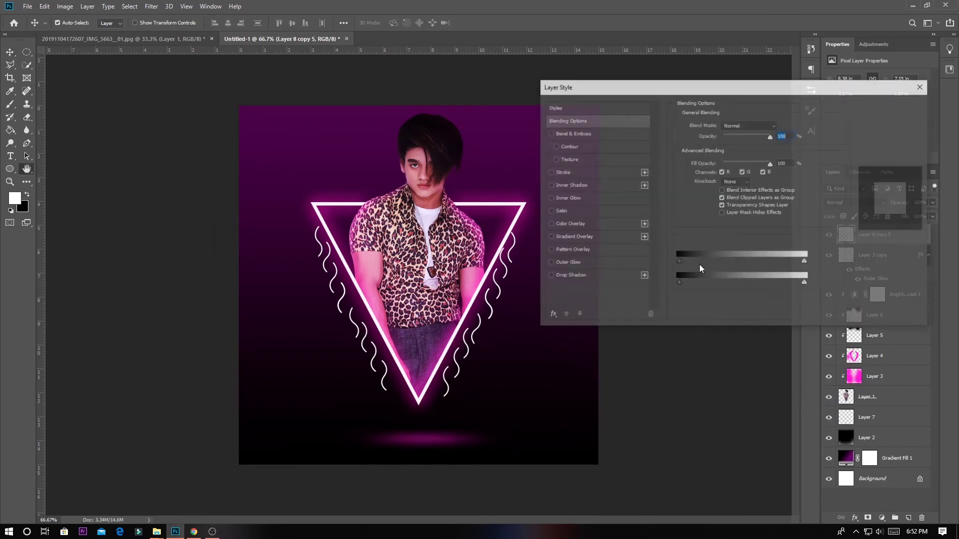
click(565, 263)
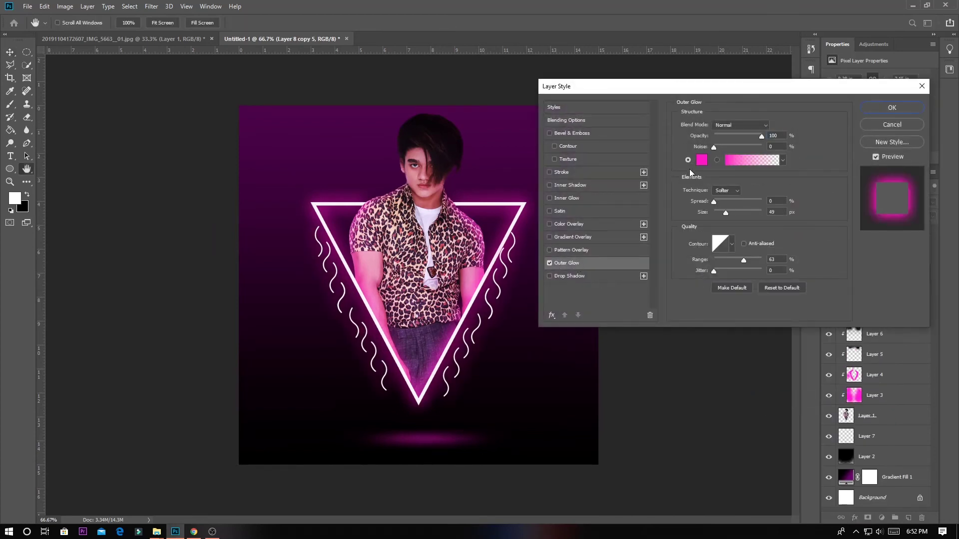
drag(723, 212, 722, 212)
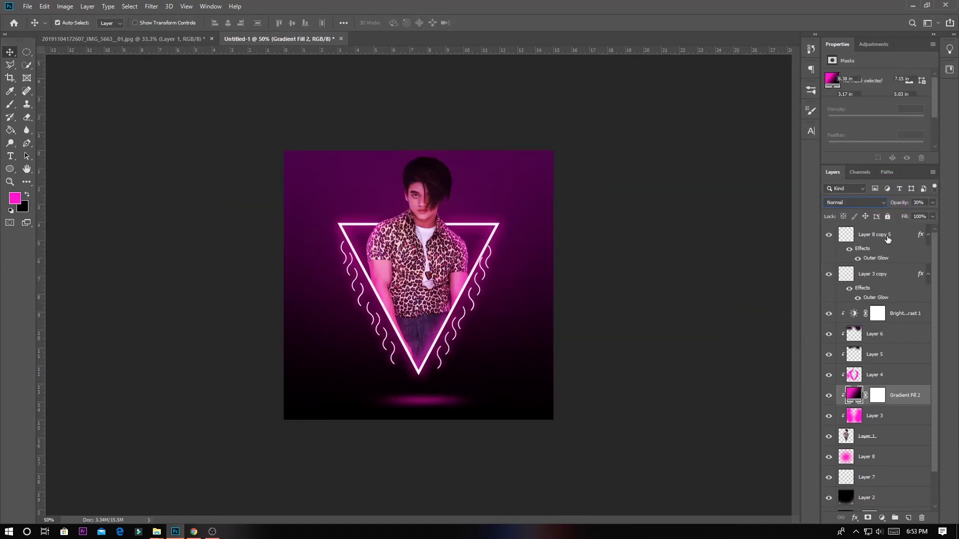
Stamp all visible layers into a new layer and raise contrast and clarity in Camera Raw Filter
click(887, 239)
key(ctrl+alt+shift+e)
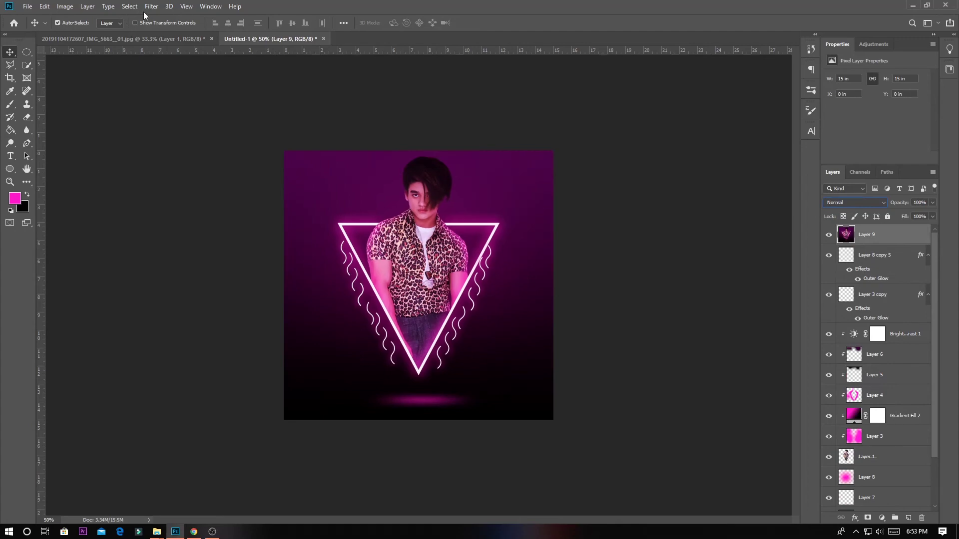
click(151, 6)
click(200, 66)
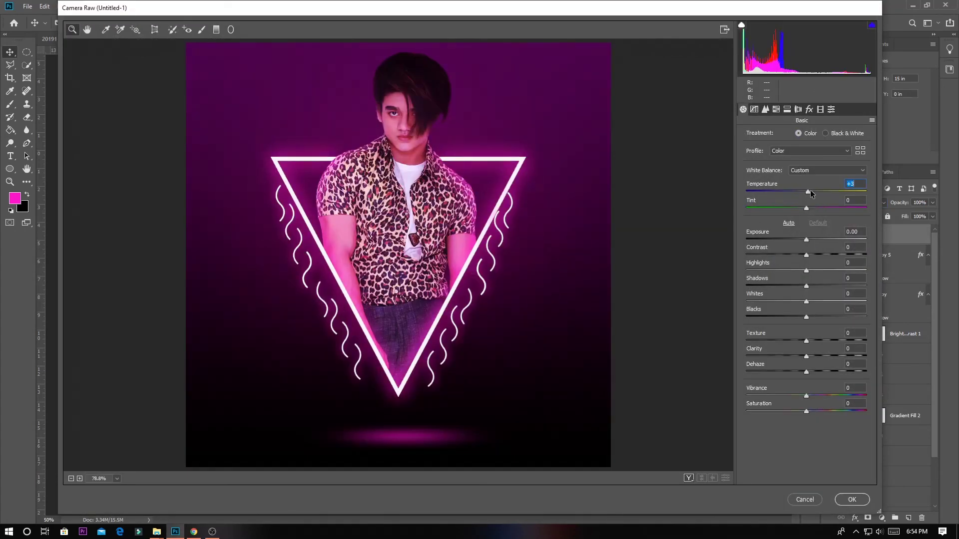
mouse_move(806, 254)
mouse_down()
mouse_move(838, 256)
mouse_move(808, 240)
mouse_move(833, 300)
mouse_move(814, 316)
mouse_up()
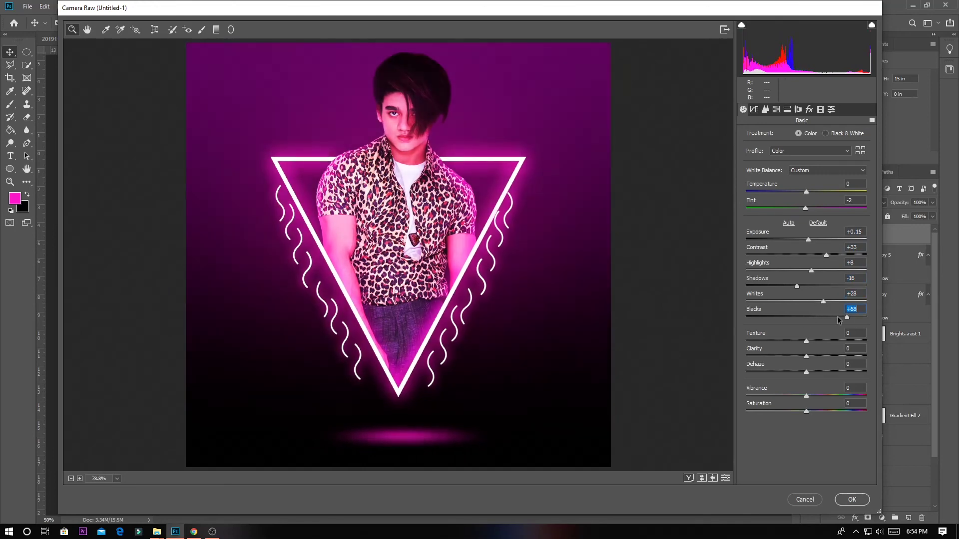
drag(808, 353, 833, 357)
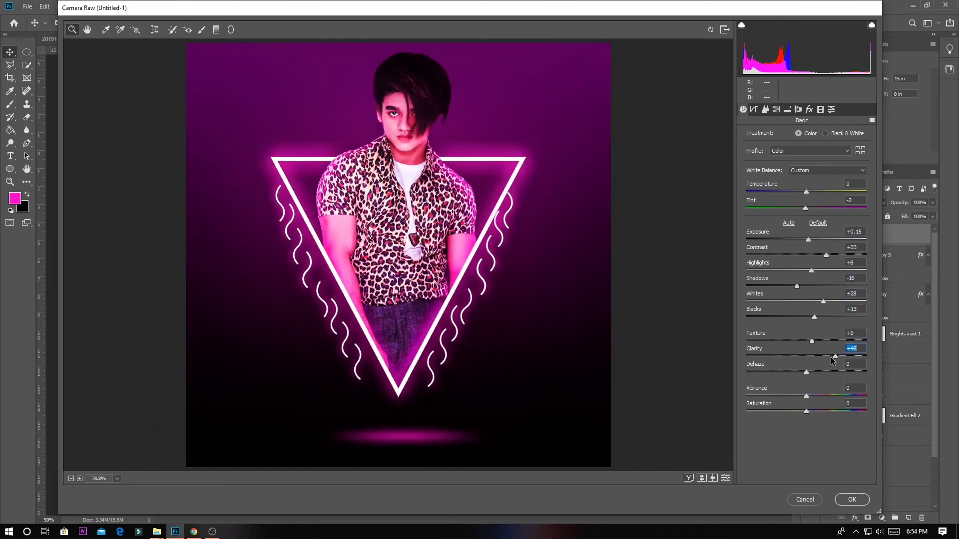
Reduce red saturation and shift the purple and magenta hues in HSL
click(775, 109)
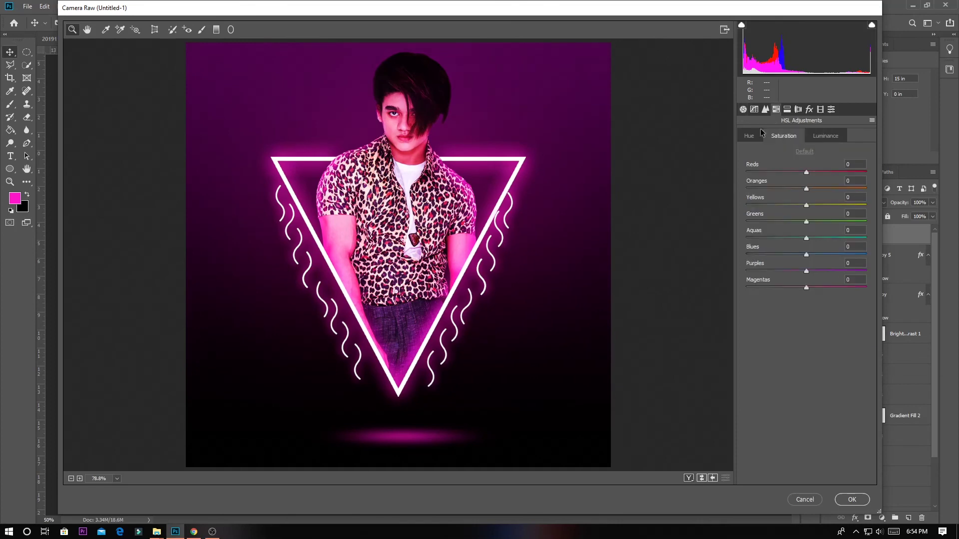
click(785, 137)
drag(806, 171, 783, 173)
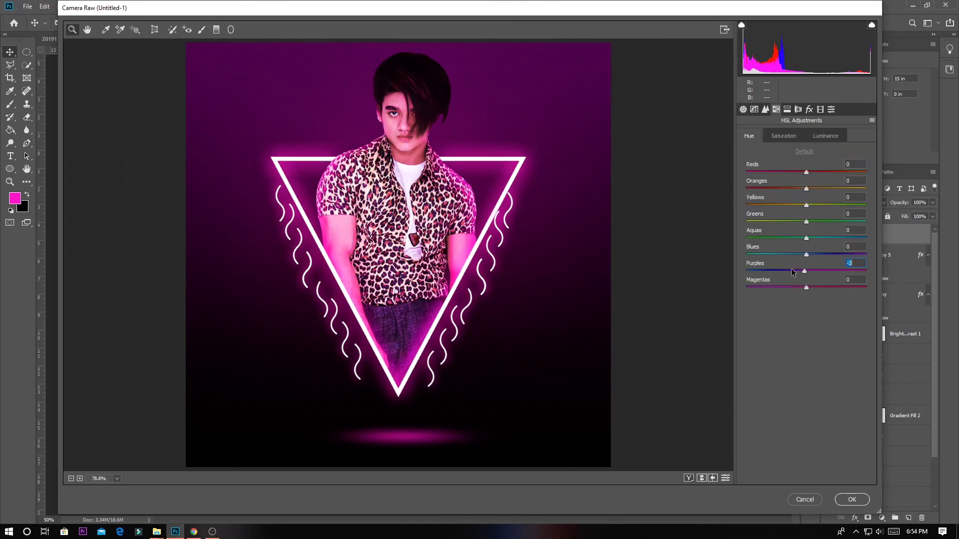
mouse_move(795, 271)
mouse_down()
mouse_move(843, 272)
mouse_move(822, 287)
mouse_up()
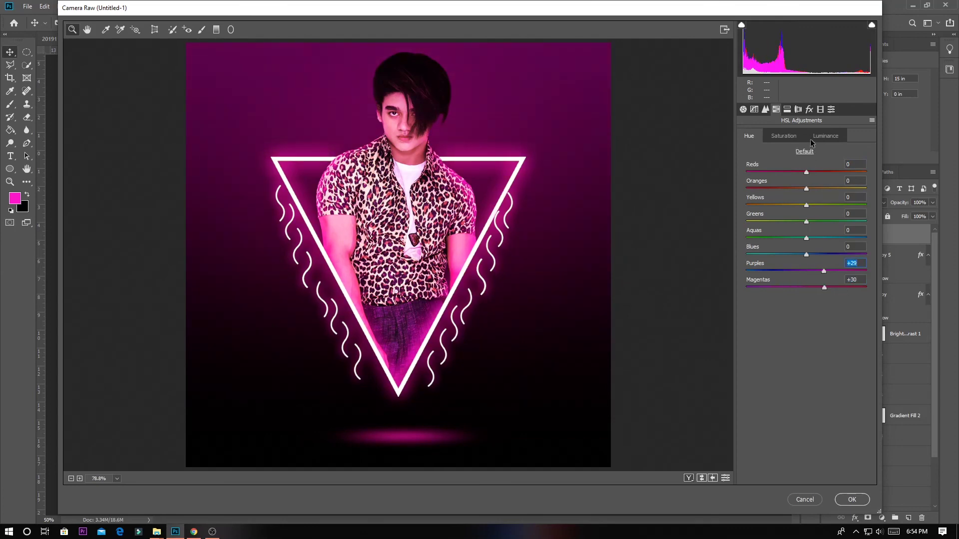
Apply a finishing Camera Raw preset and commit the filter
click(798, 108)
click(830, 109)
scroll(799, 350, down, 5)
click(754, 463)
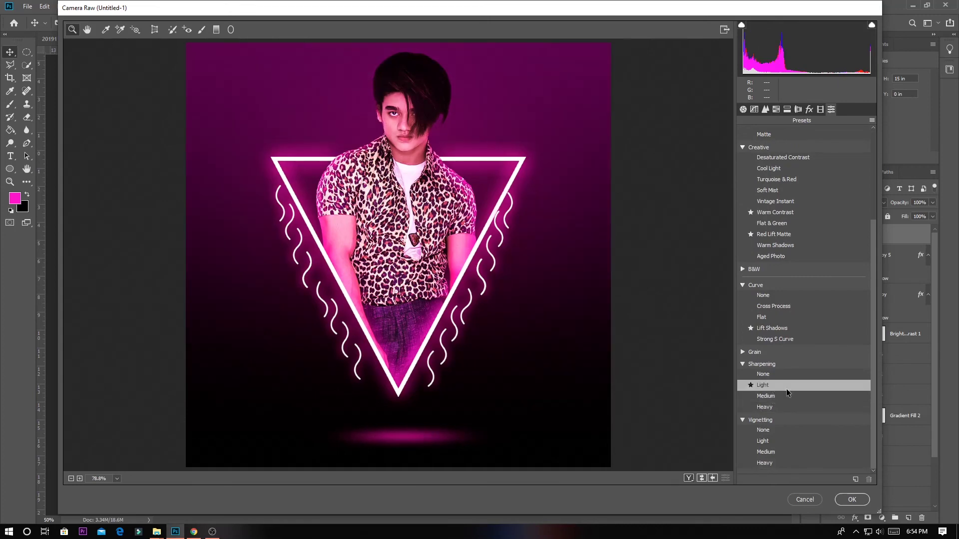
click(852, 499)
Apply the Red Lift Matte preset through Camera Raw Filter
click(154, 7)
click(170, 65)
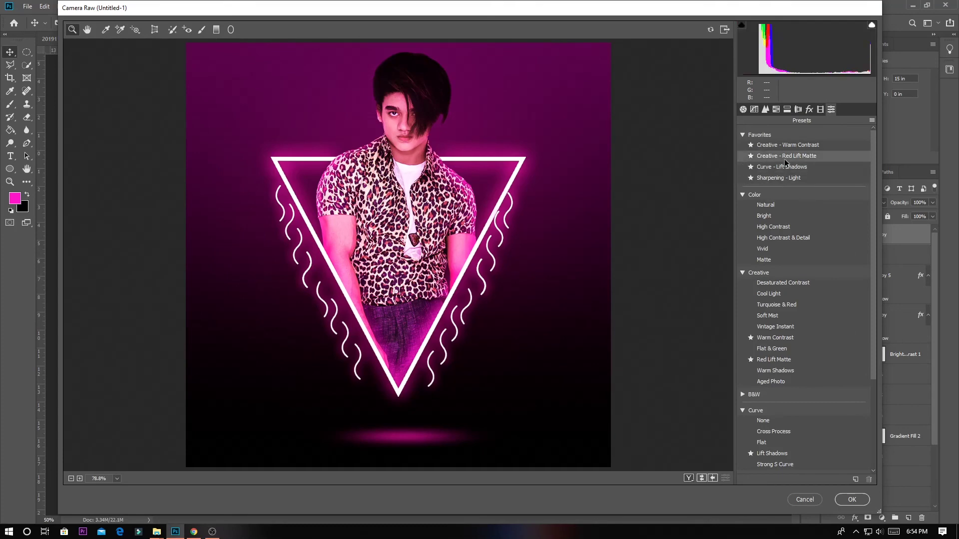
click(786, 155)
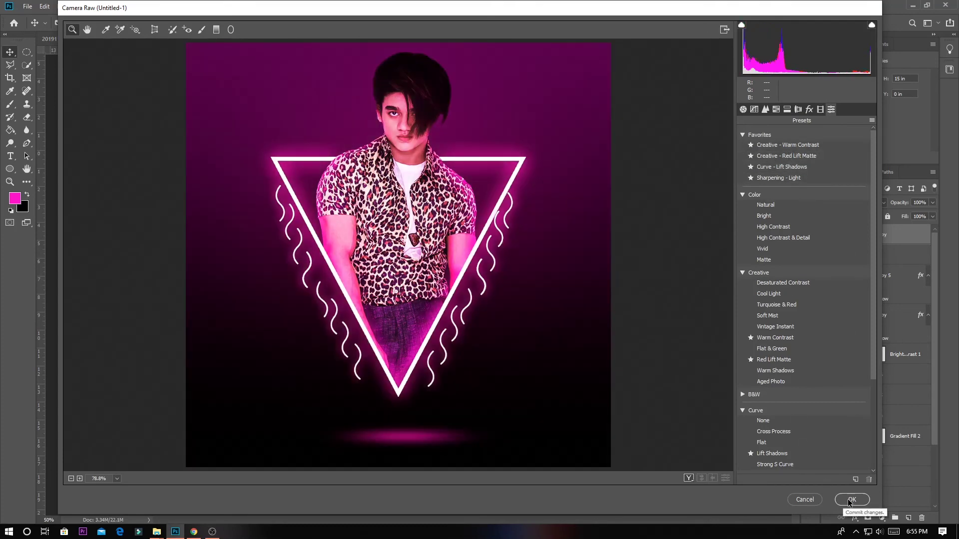
click(852, 499)
click(881, 517)
Add a Curves adjustment layer with the black point raised for faded shadows
click(896, 392)
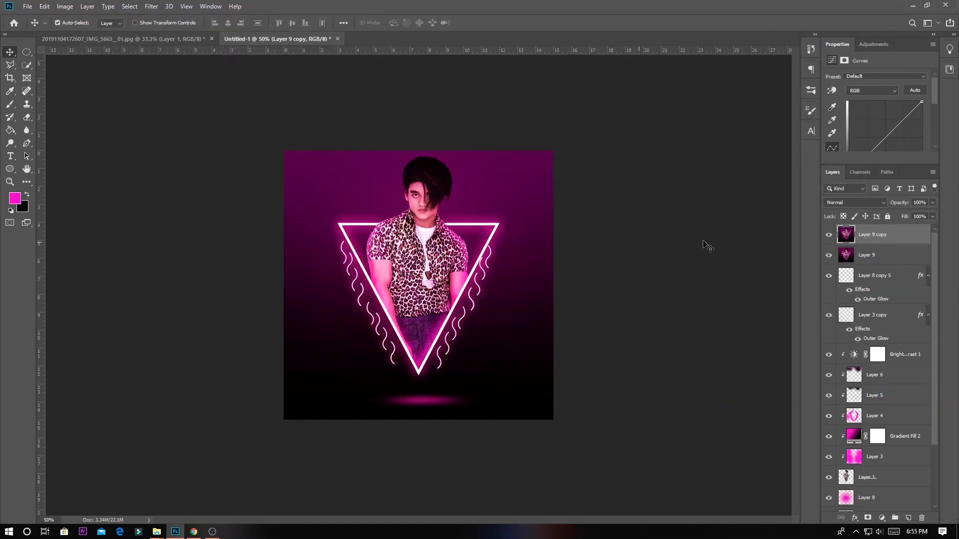
drag(849, 141, 854, 134)
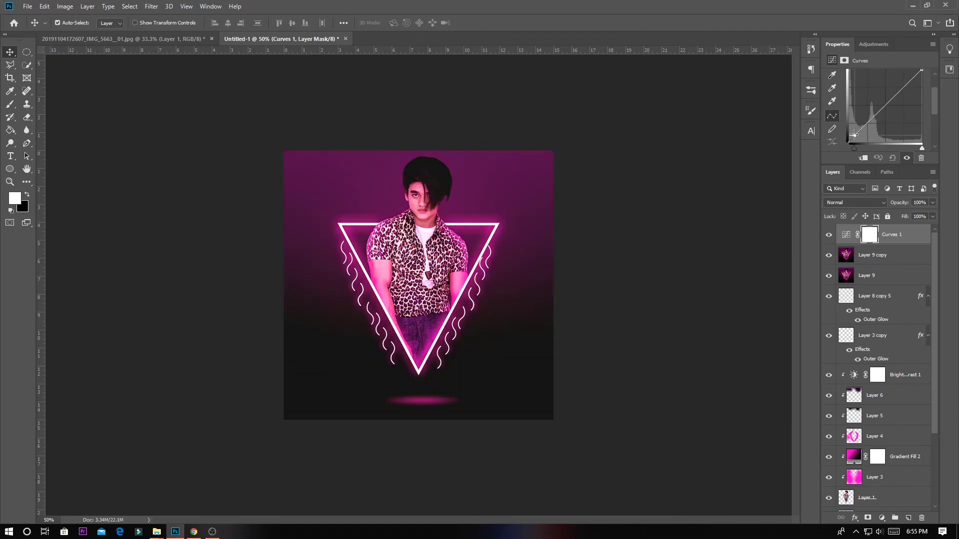
click(28, 6)
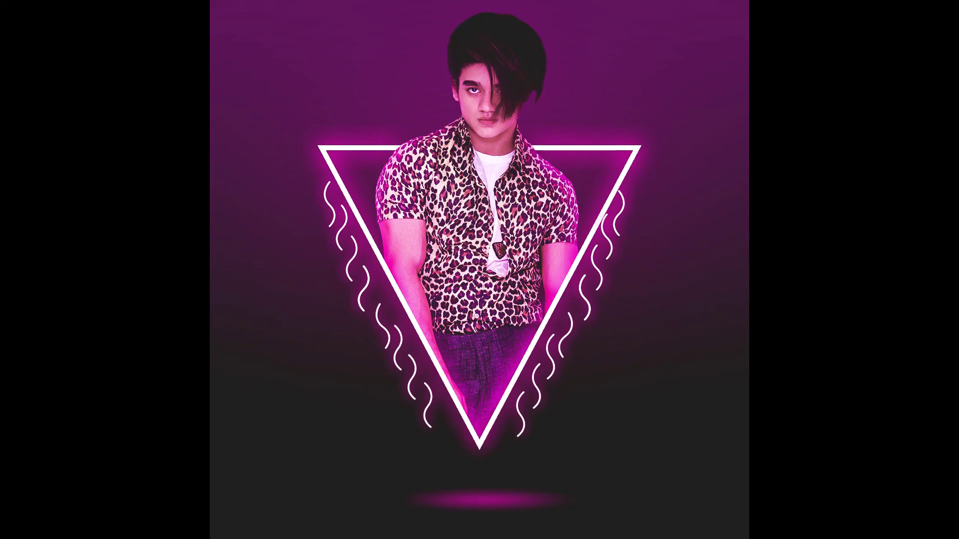